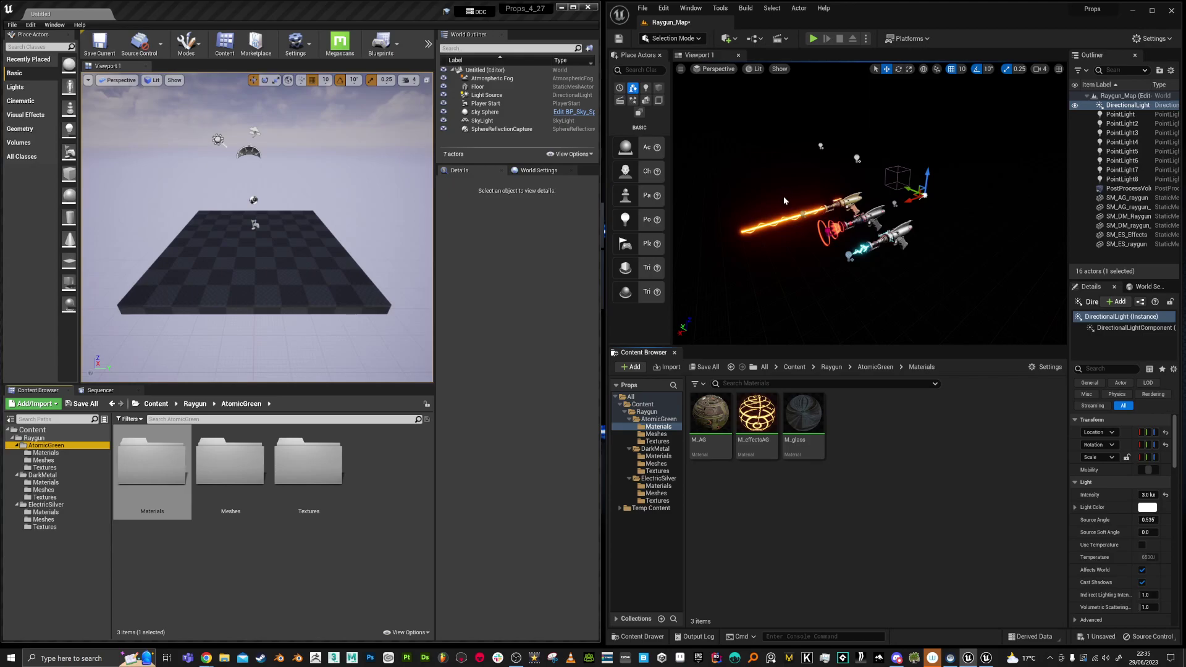
Examine the AtomicGreen Textures, Meshes and Materials folders of the Props project, including the available actions for all its textures.
key("w")
right_click_drag(794, 253, 795, 253)
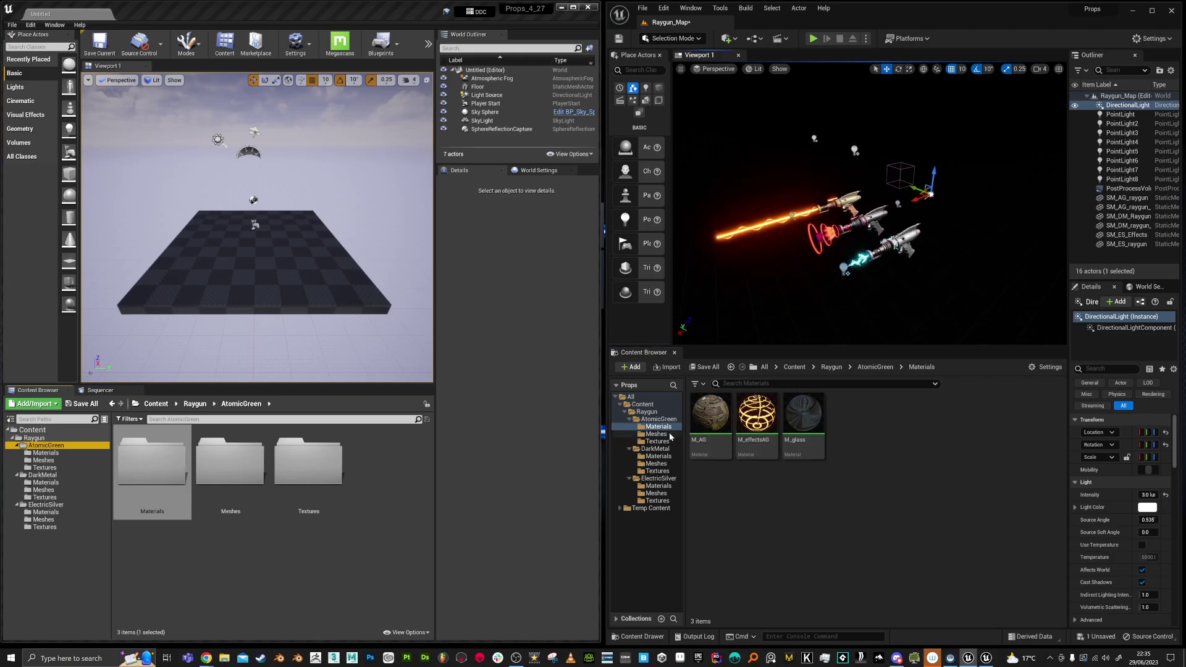
left_click(658, 441)
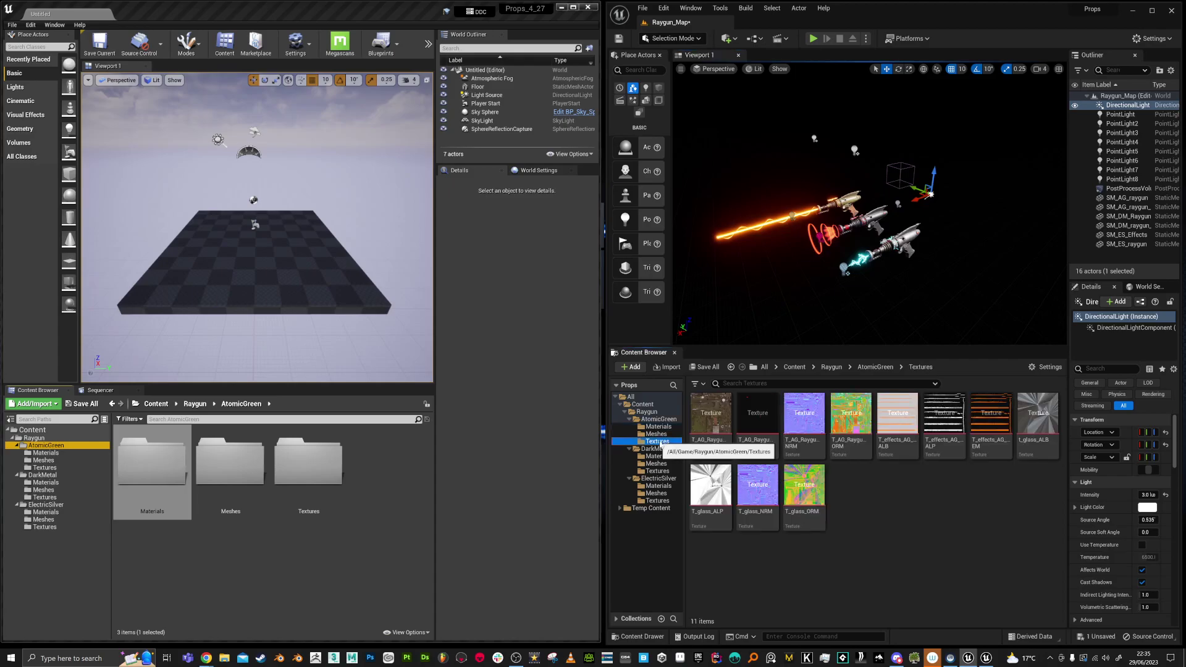
left_click(727, 423)
left_click(802, 485, "shift")
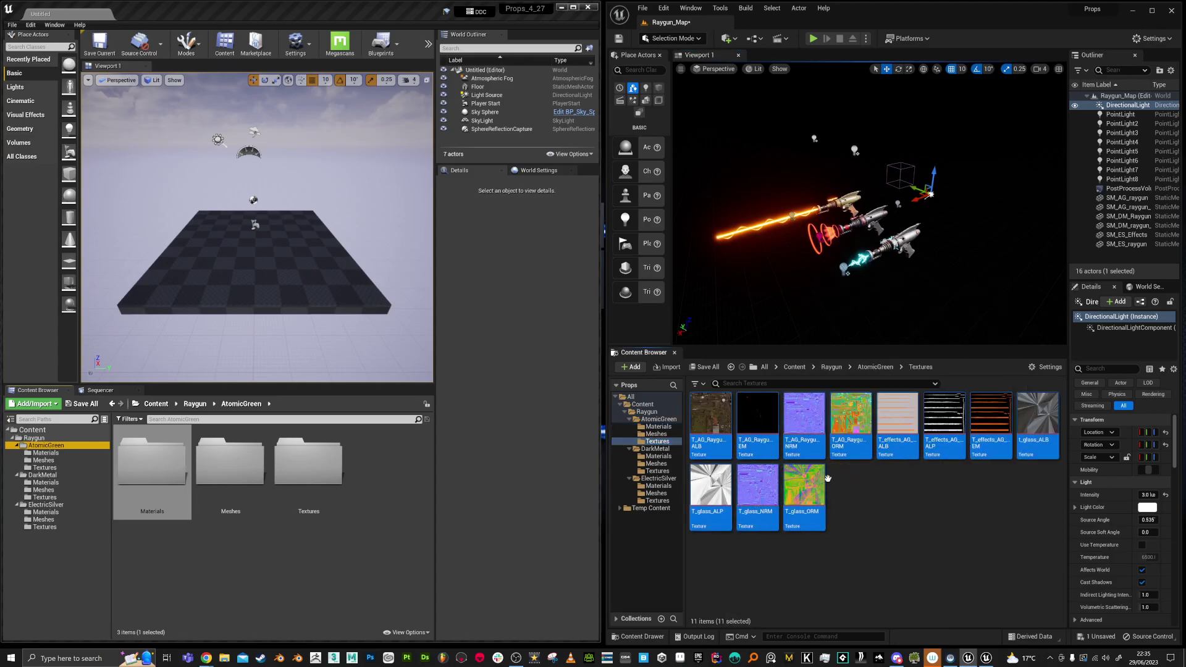
right_click(805, 481)
mouse_move(855, 340)
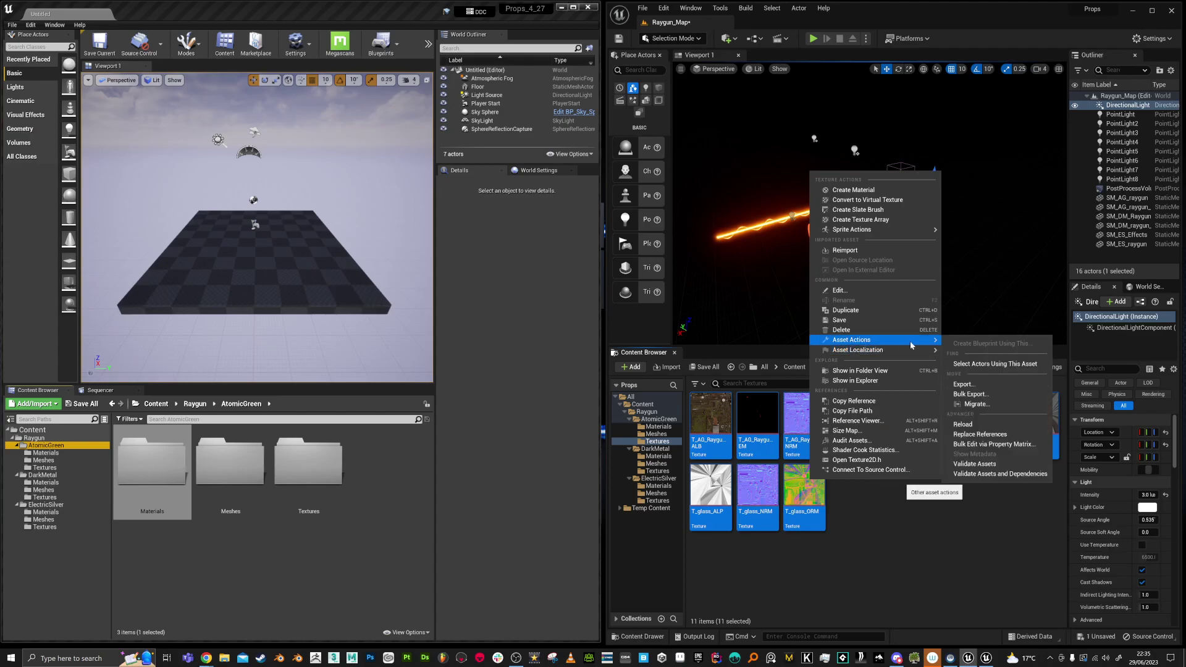
left_click(872, 524)
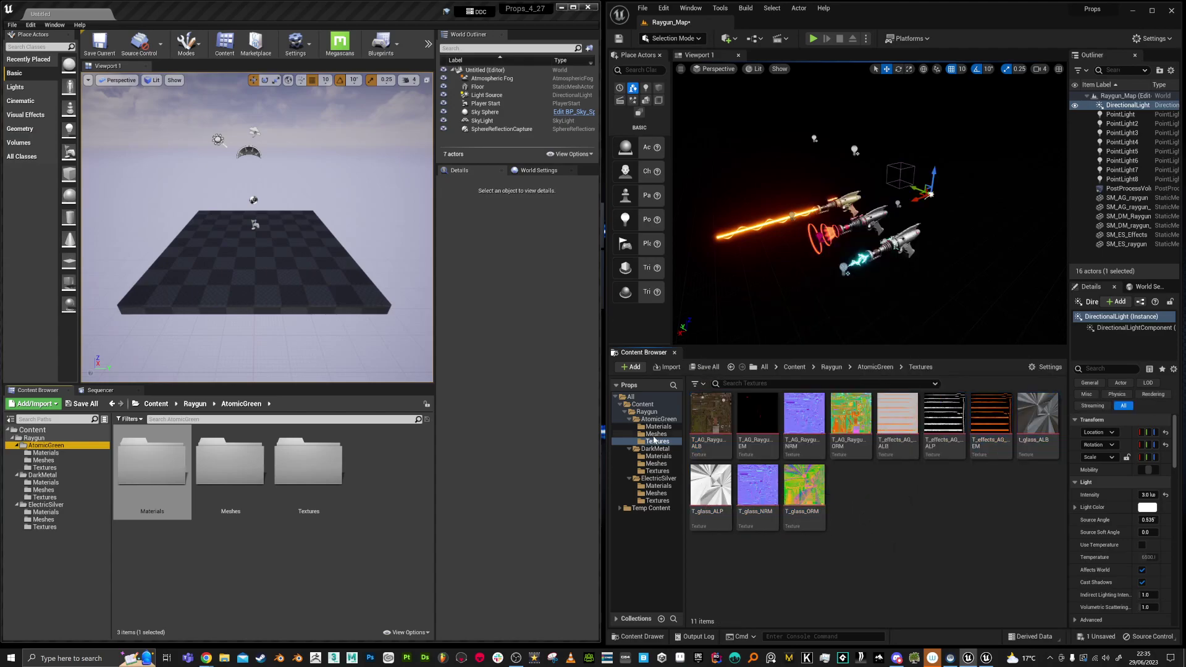
left_click(655, 433)
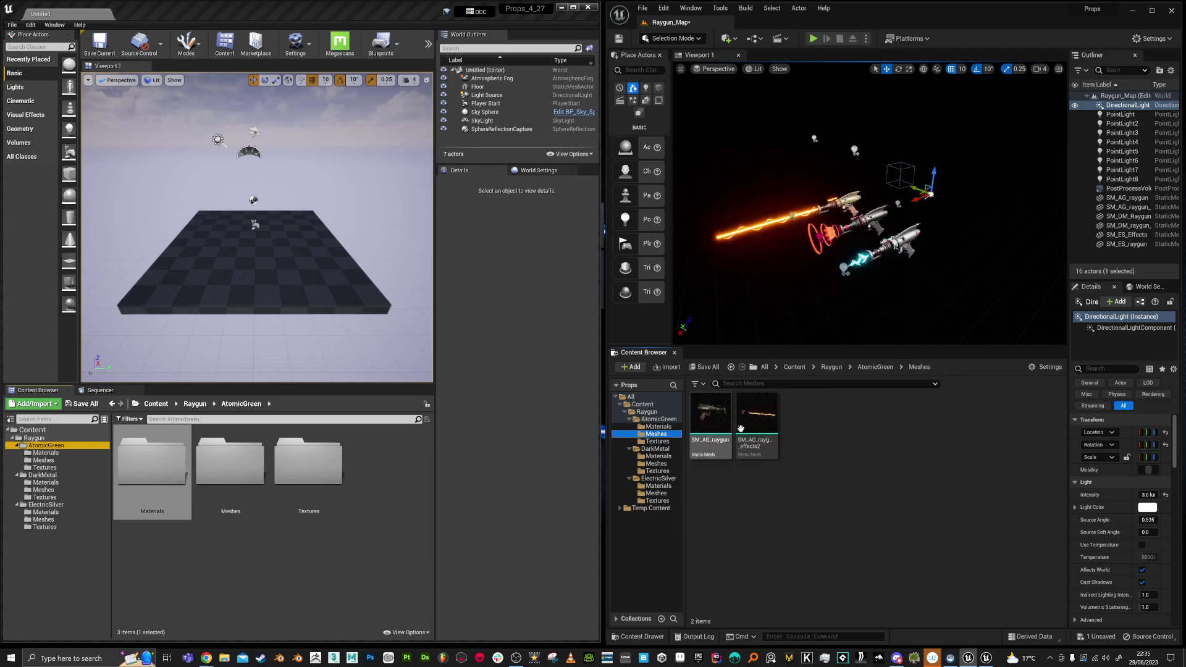
left_click(664, 427)
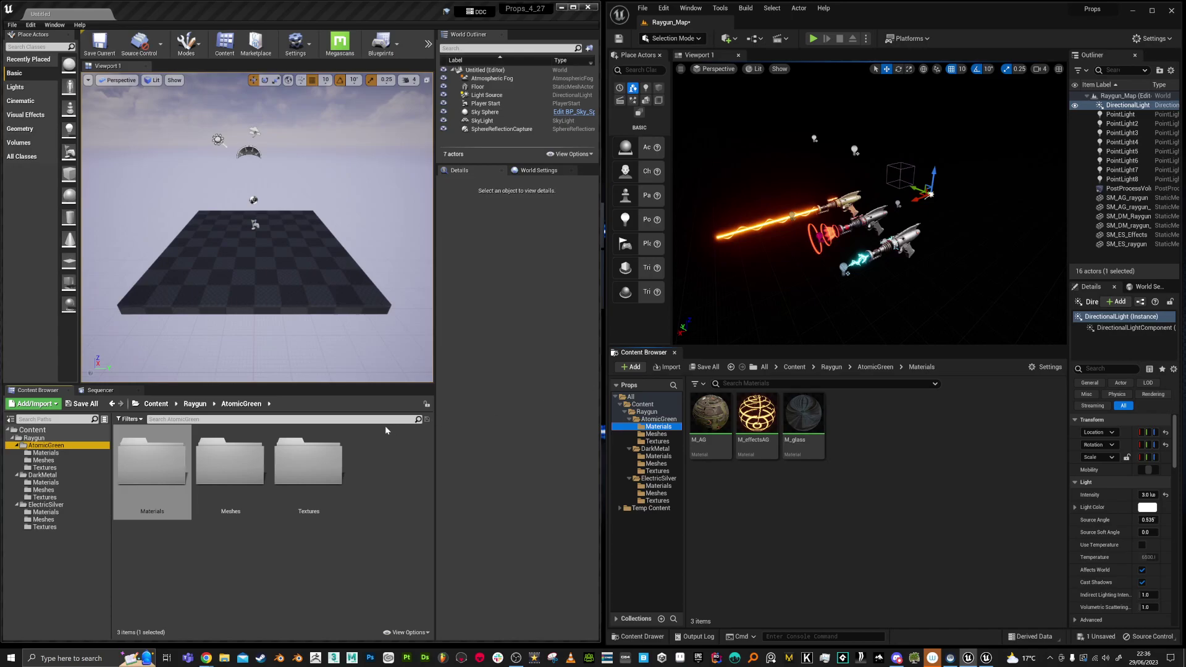
Show the Props_4_27 project's AtomicGreen Materials folder in the file explorer and close that window.
right_click(152, 463)
left_click(187, 304)
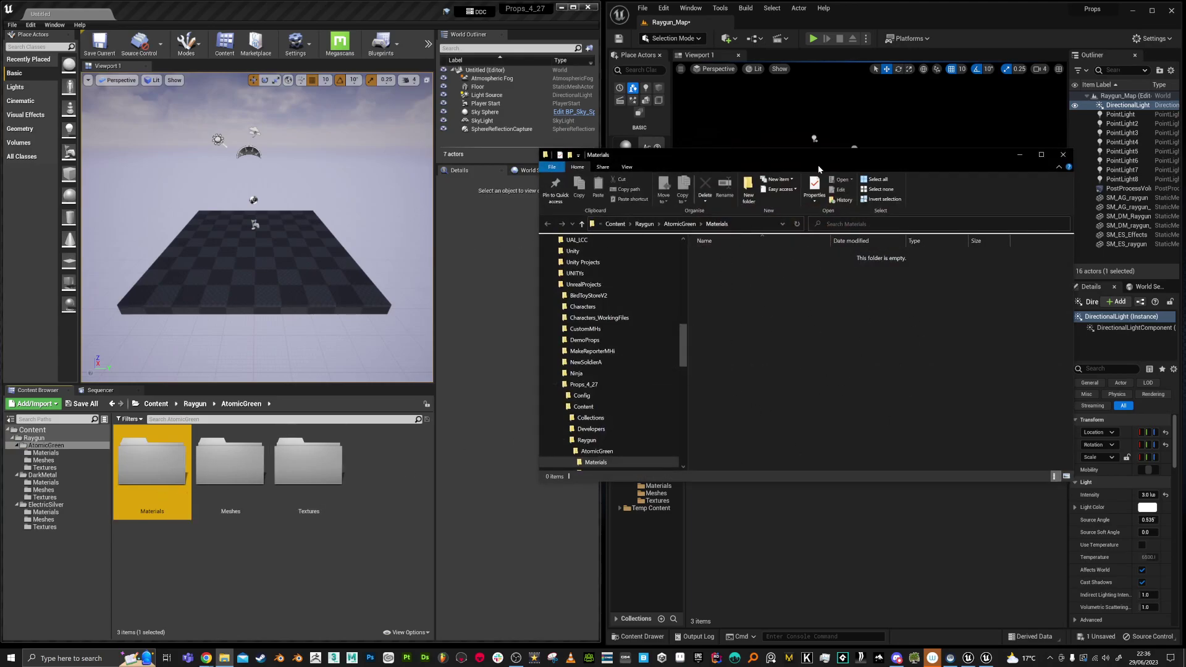
left_click_drag(817, 165, 591, 206)
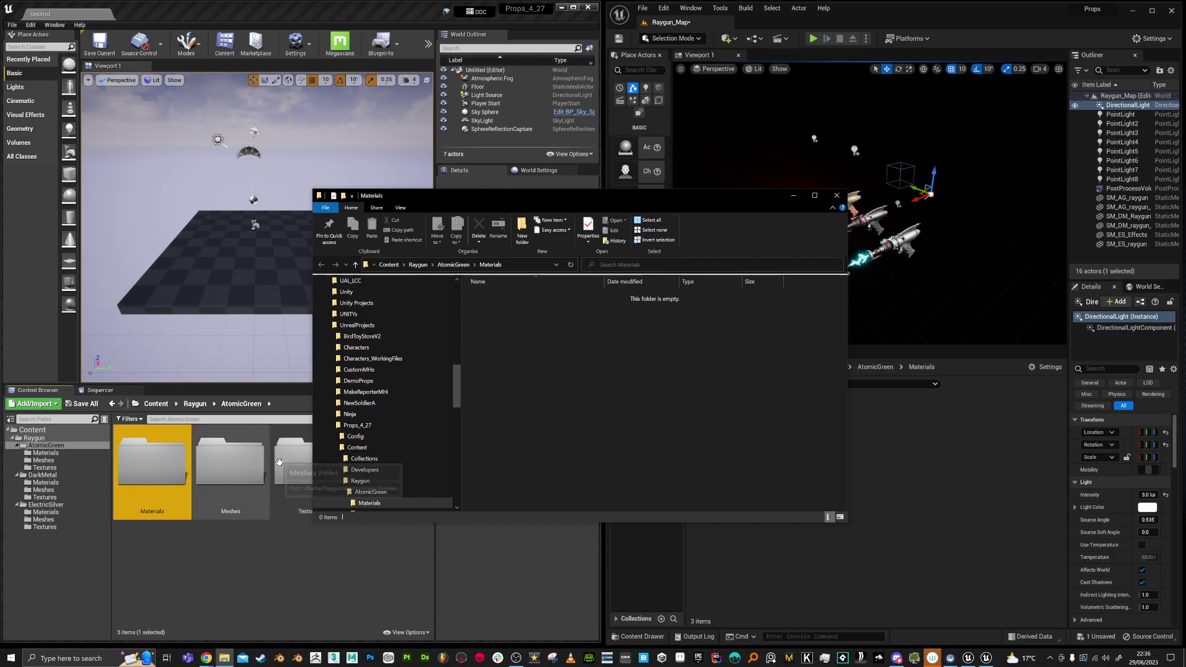
left_click(837, 196)
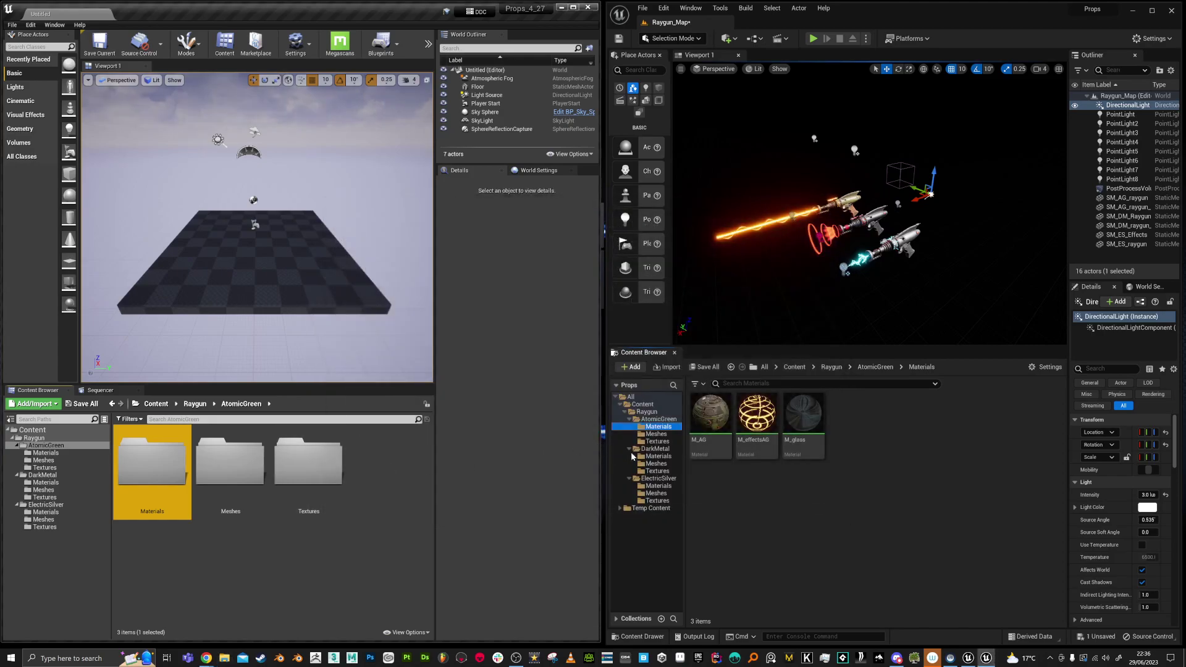
Create a new material named M_AG in the AtomicGreen Materials folder of the Props_4_27 project.
left_click(710, 426)
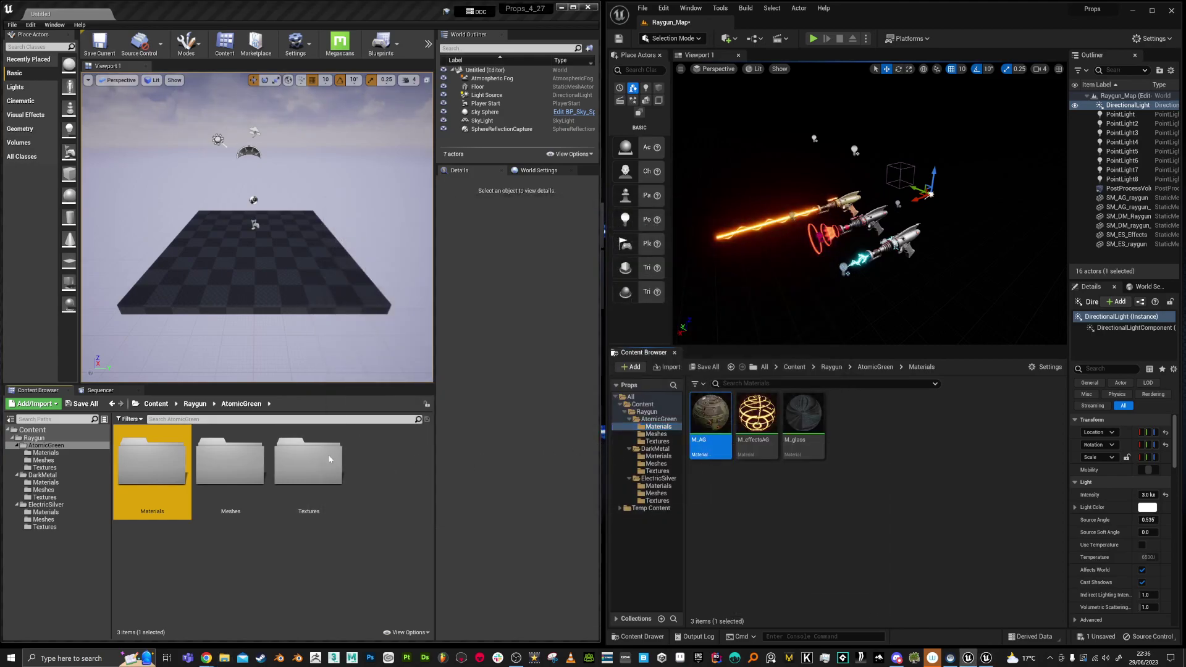
double_click(128, 462)
right_click(166, 470)
mouse_move(179, 468)
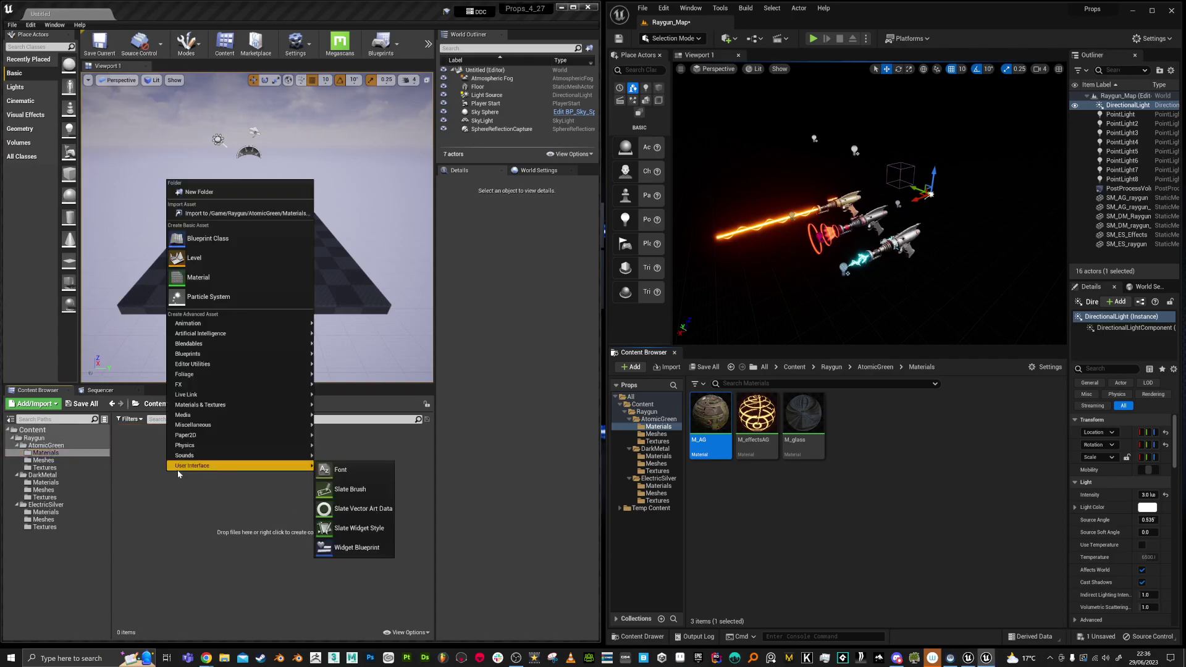
left_click(198, 277)
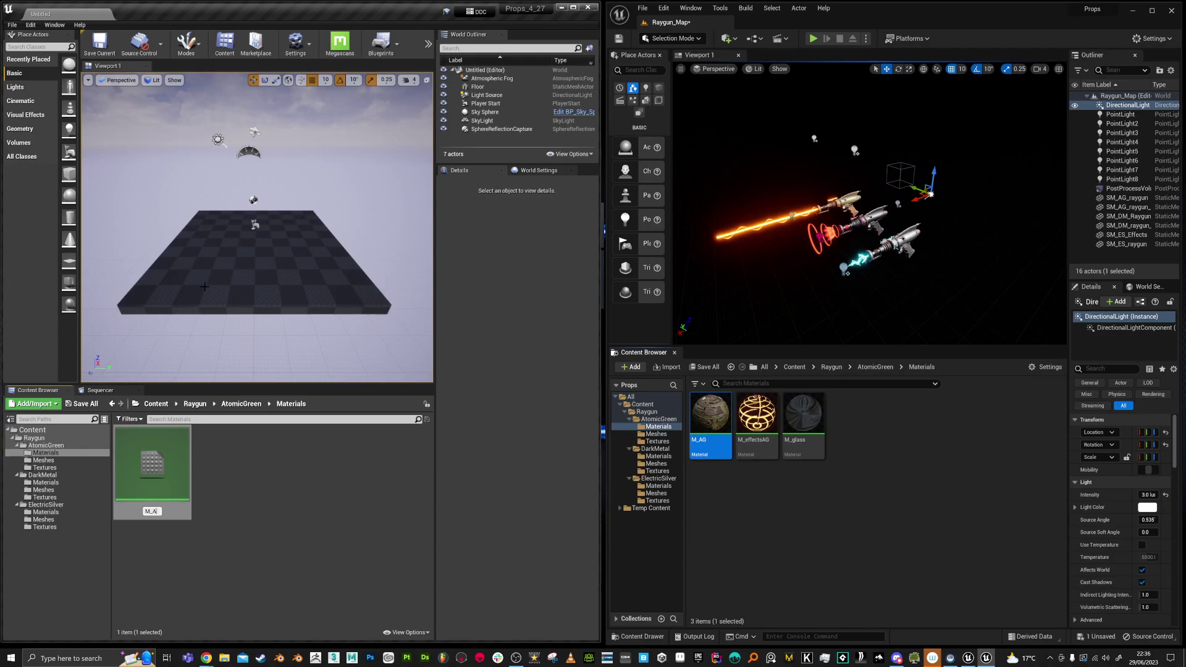
type("M_AG")
key("Return")
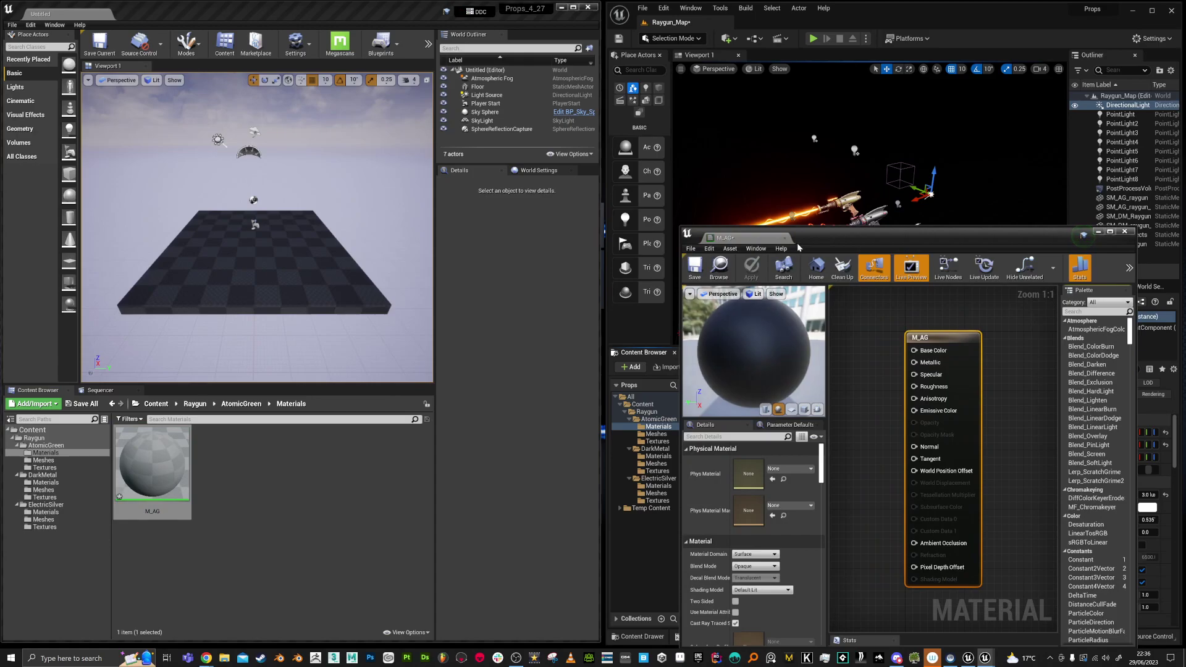
Open the Props project's M_AG material graph beside the Props_4_27 material editor.
left_click_drag(822, 239, 226, 194)
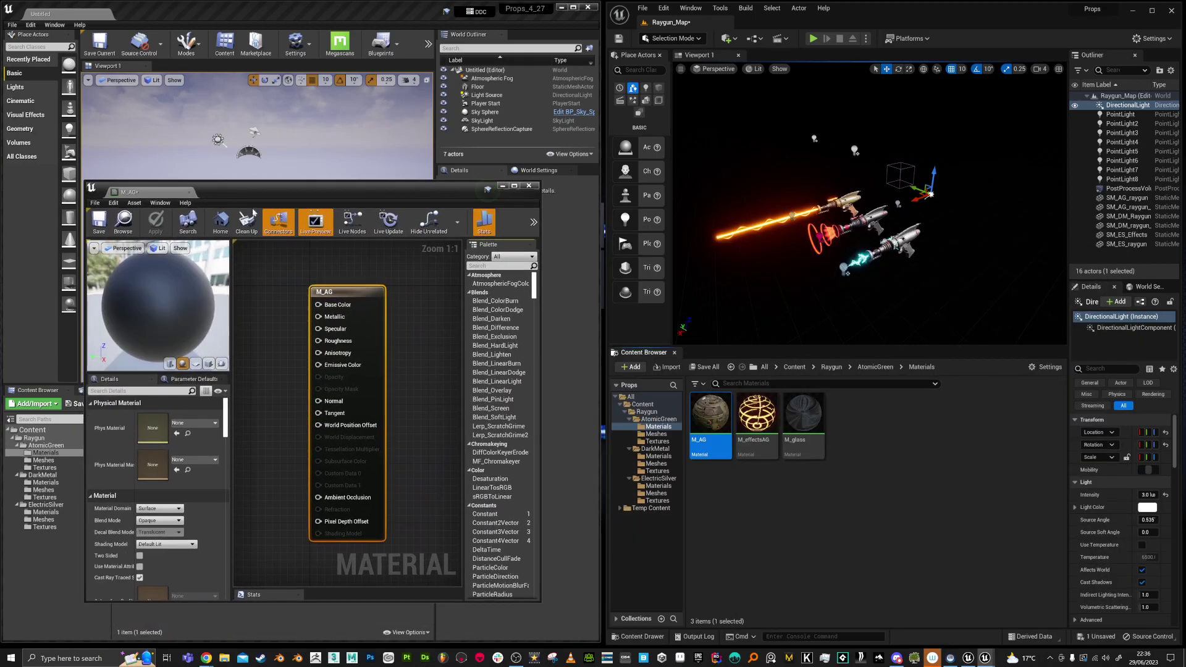
double_click(710, 413)
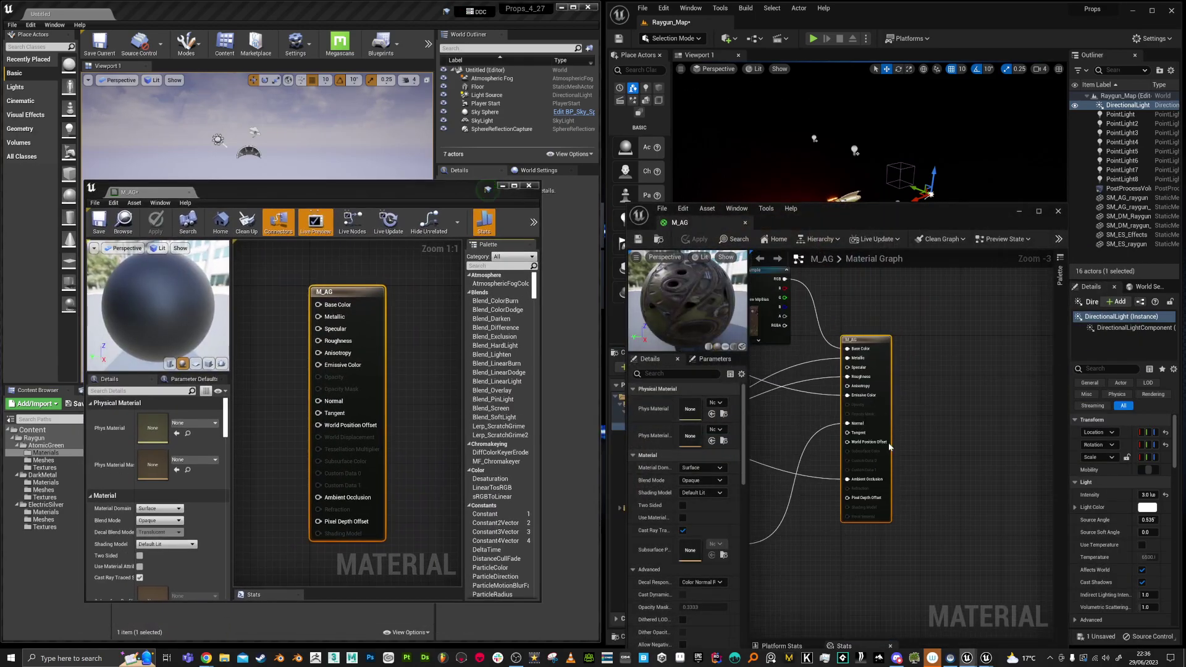
scroll(810, 438, "down", 4)
right_click_drag(808, 439, 889, 437)
scroll(882, 436, "up", 3)
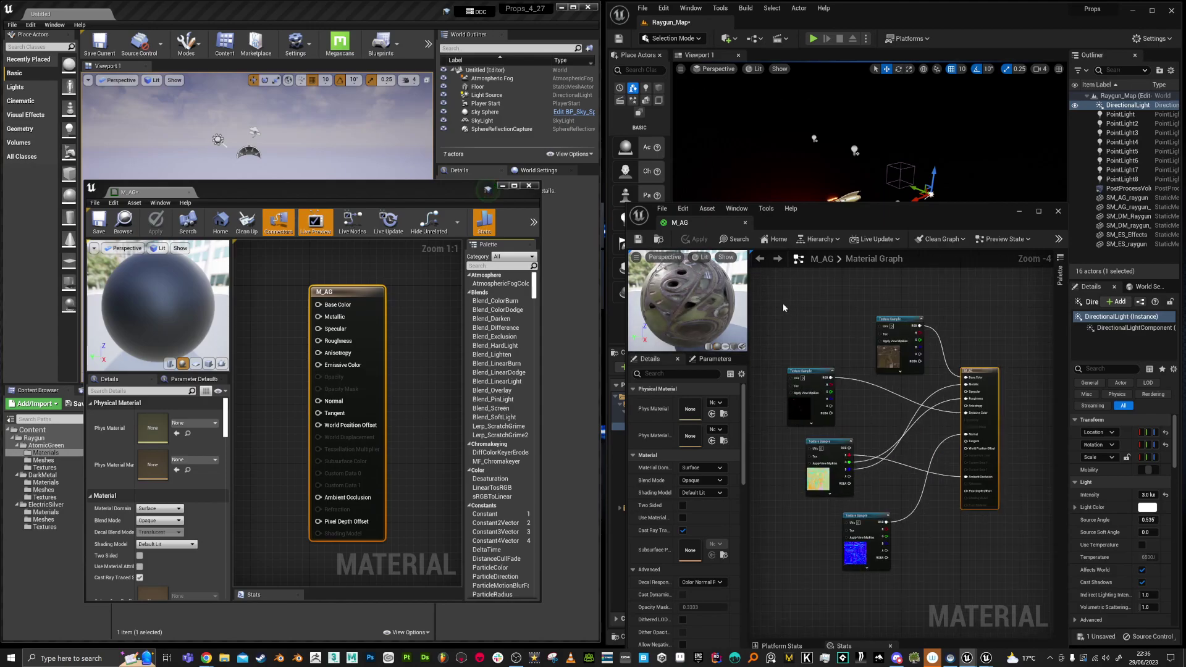
Copy the four Texture Sample nodes from the original M_AG graph into the Props_4_27 one, and place the material result node beside them.
left_click_drag(783, 302, 940, 580)
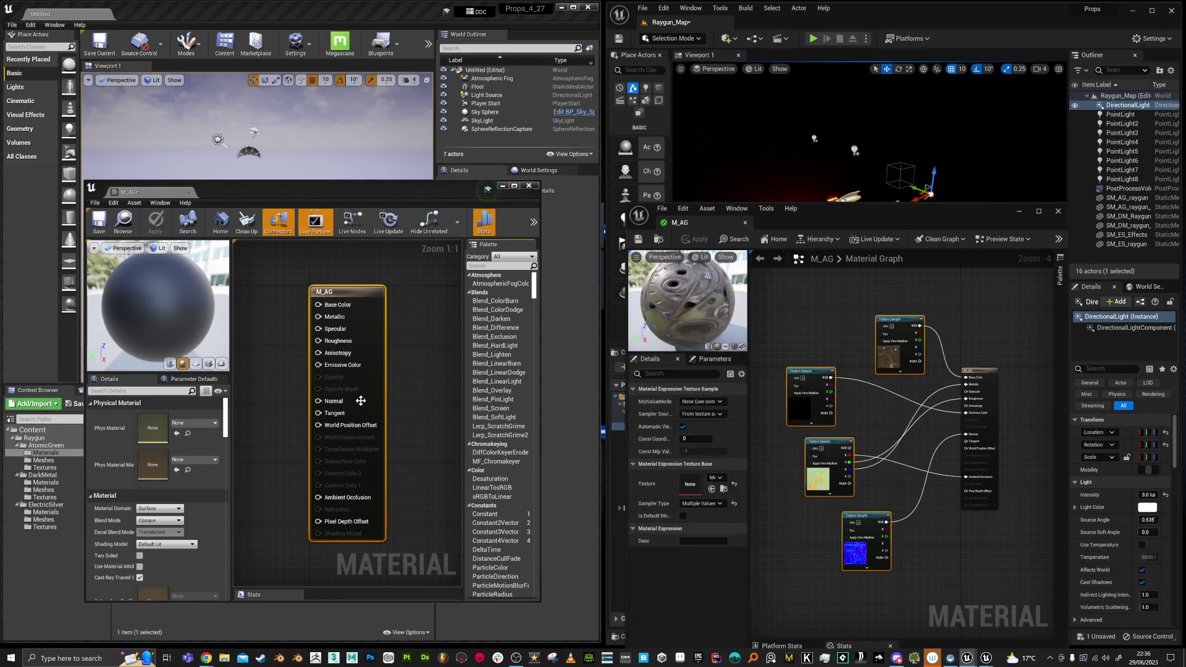
right_click_drag(305, 352, 431, 361)
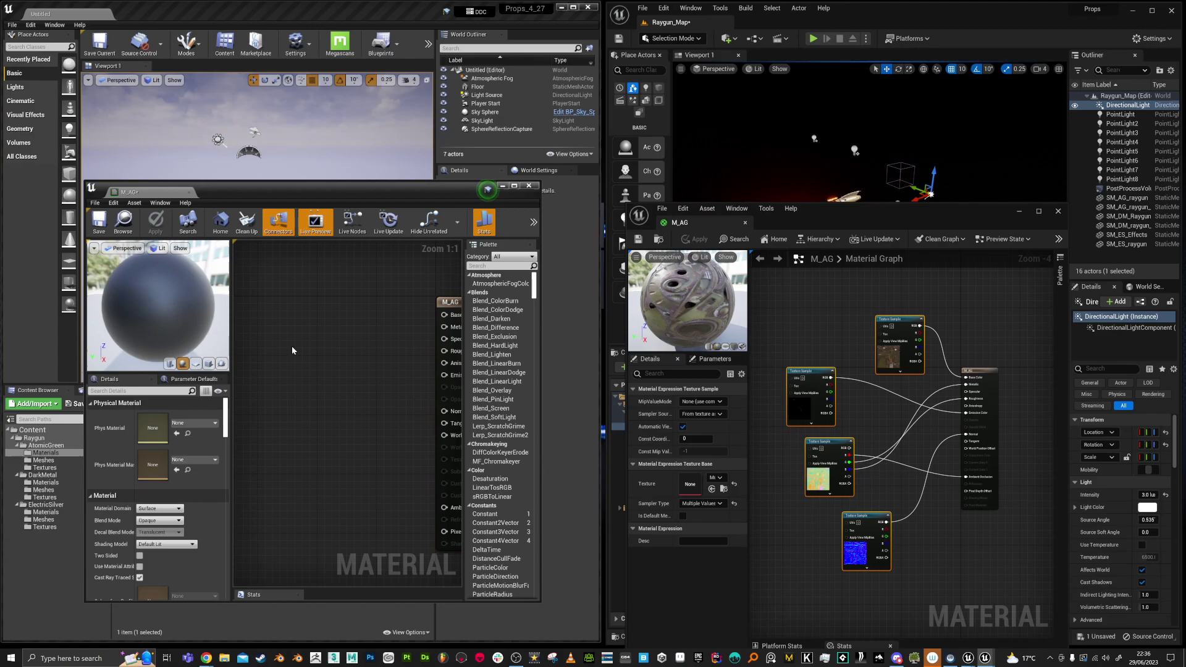
key("ctrl+v")
scroll(335, 375, "down", 5)
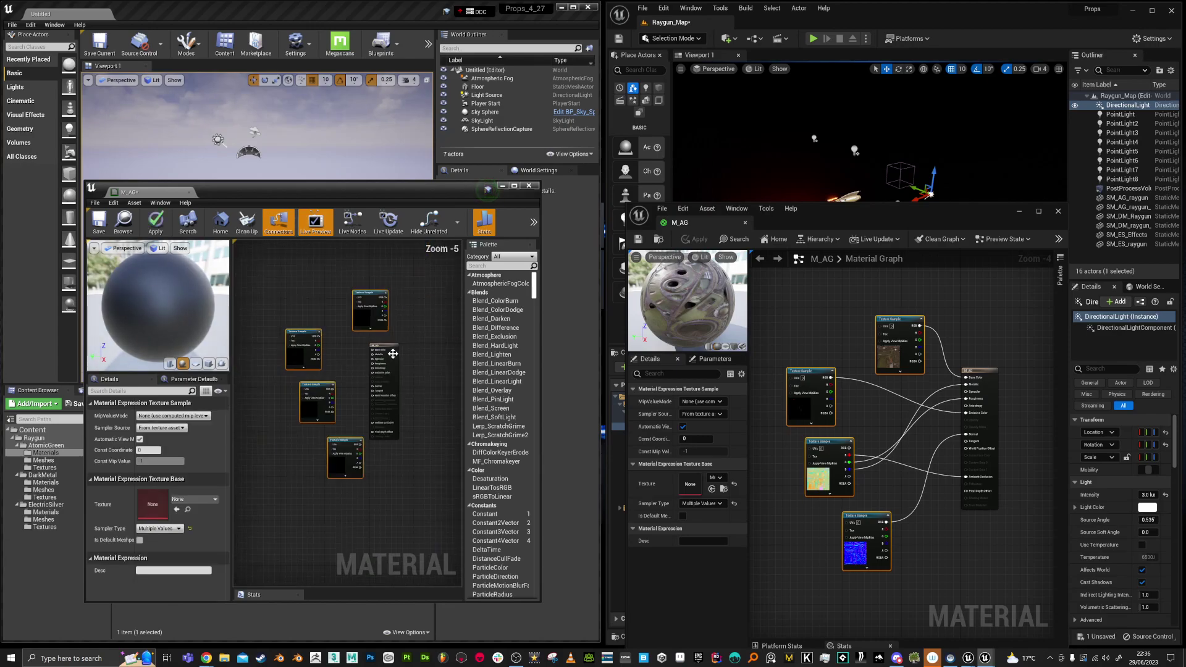
left_click_drag(391, 346, 420, 349)
left_click(412, 342)
Connect the first Texture Sample's RGB output to Base Color and the second one's RGB output to Emissive Color.
scroll(403, 293, "up", 2)
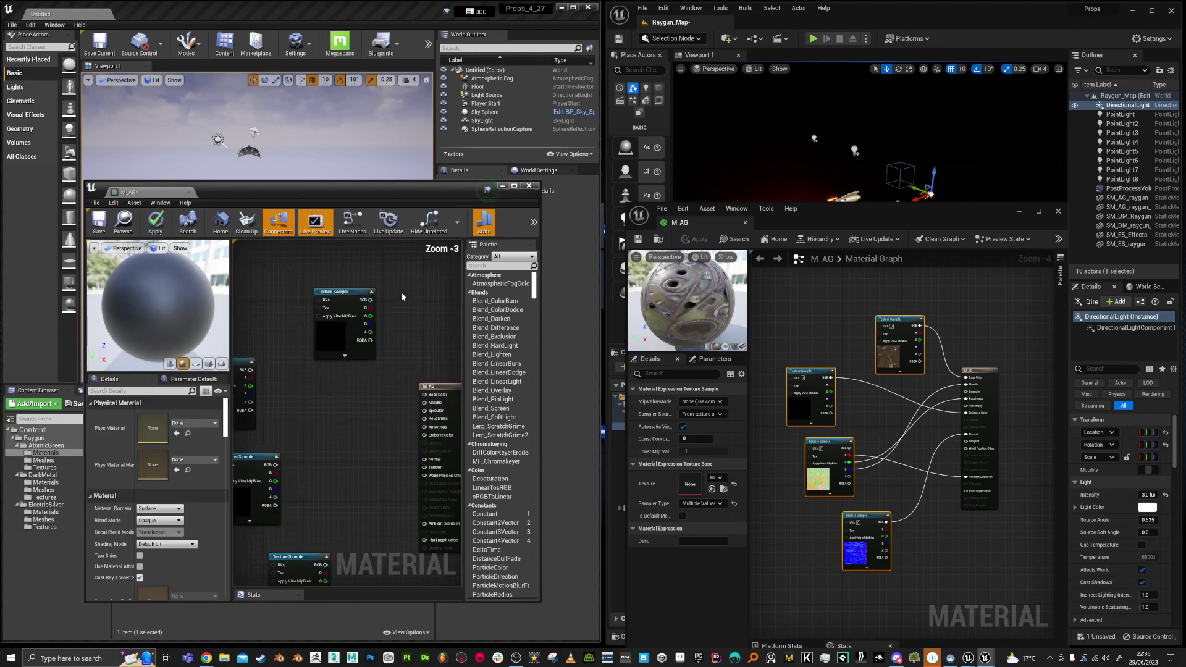
right_click(369, 300)
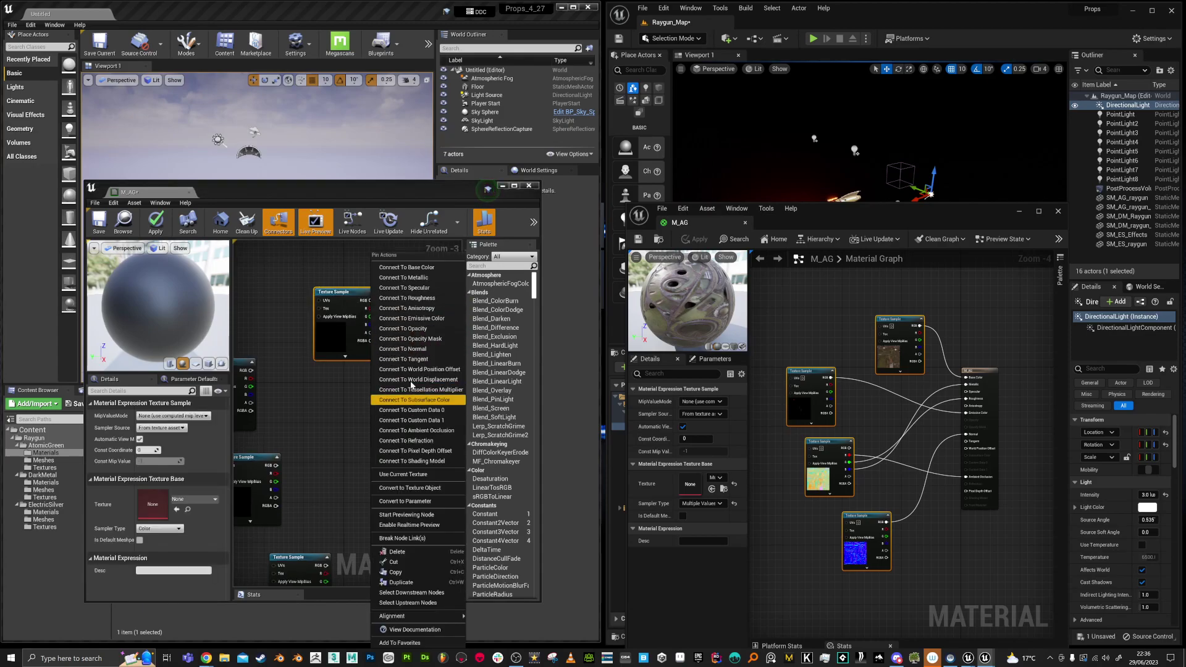
left_click(414, 278)
right_click_drag(345, 382, 384, 366)
right_click(289, 354)
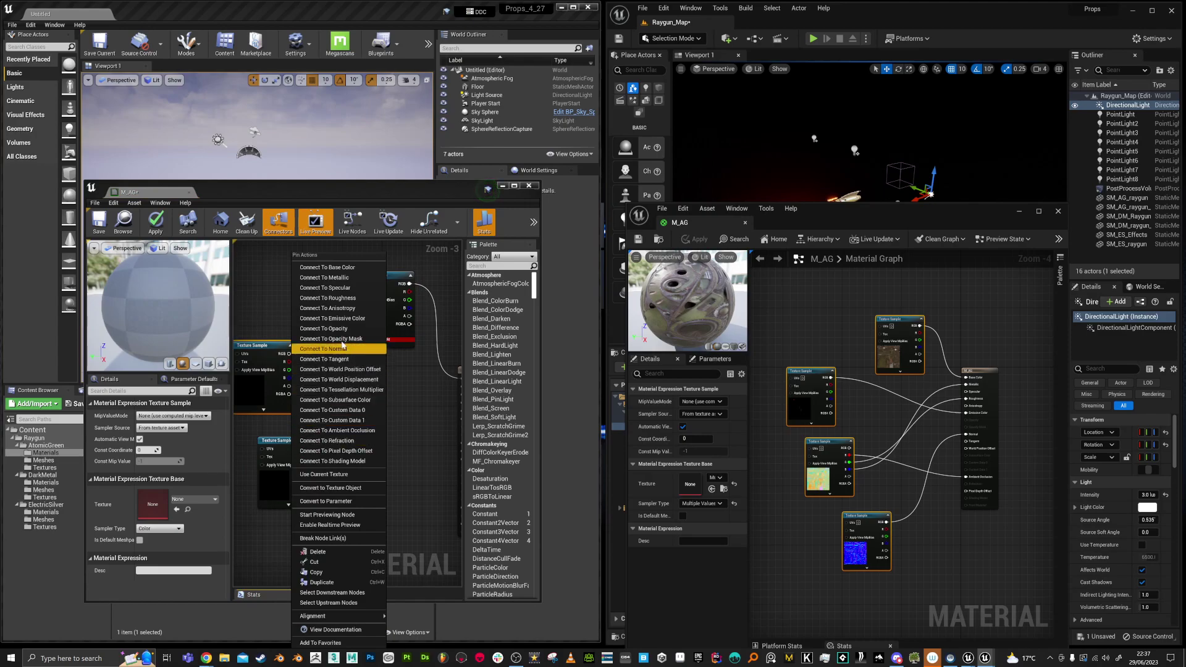
left_click(333, 318)
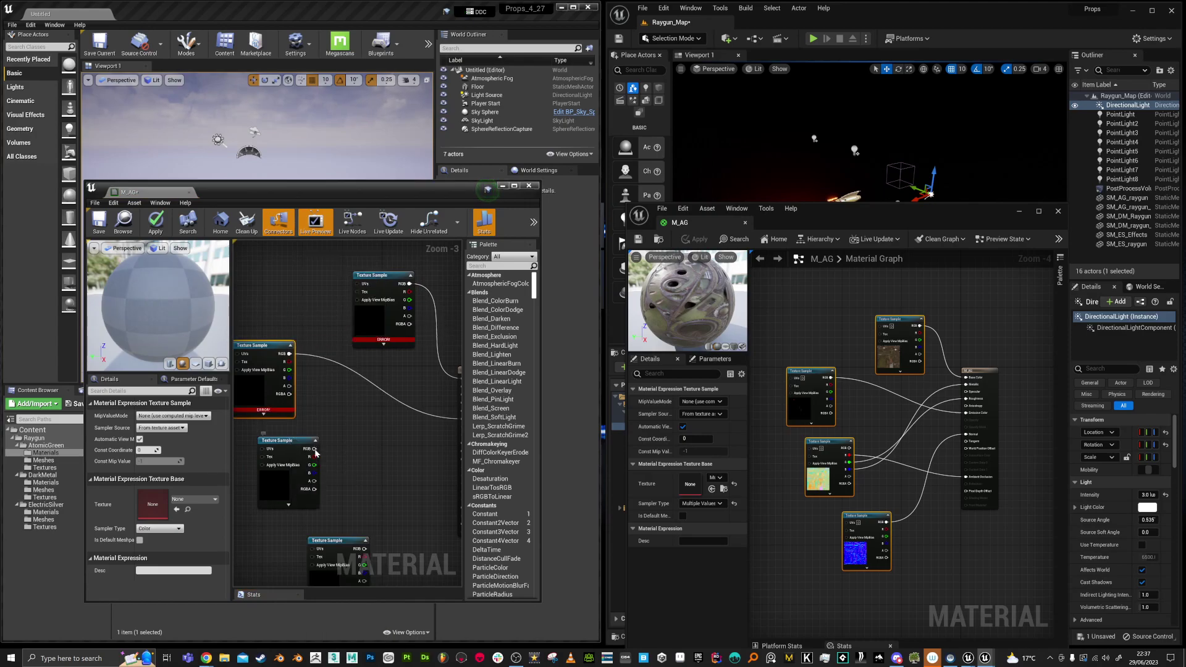
Connect the third Texture Sample's red output to Ambient Occlusion, green to Roughness and blue to Metallic.
right_click(314, 449)
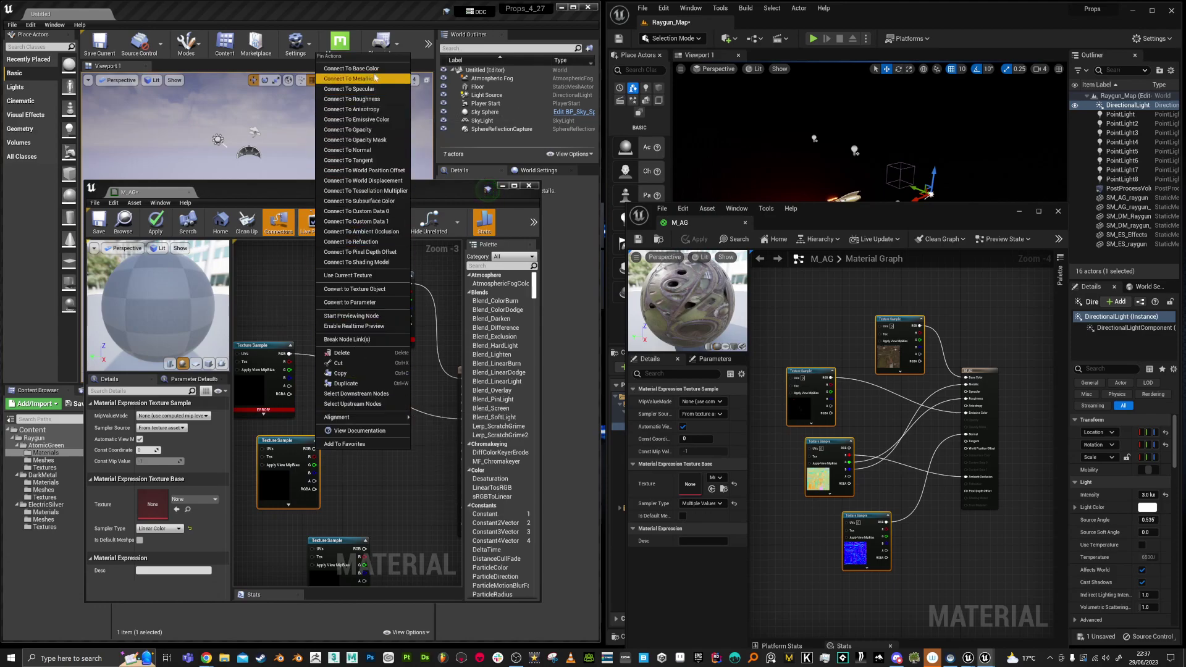
left_click(378, 484)
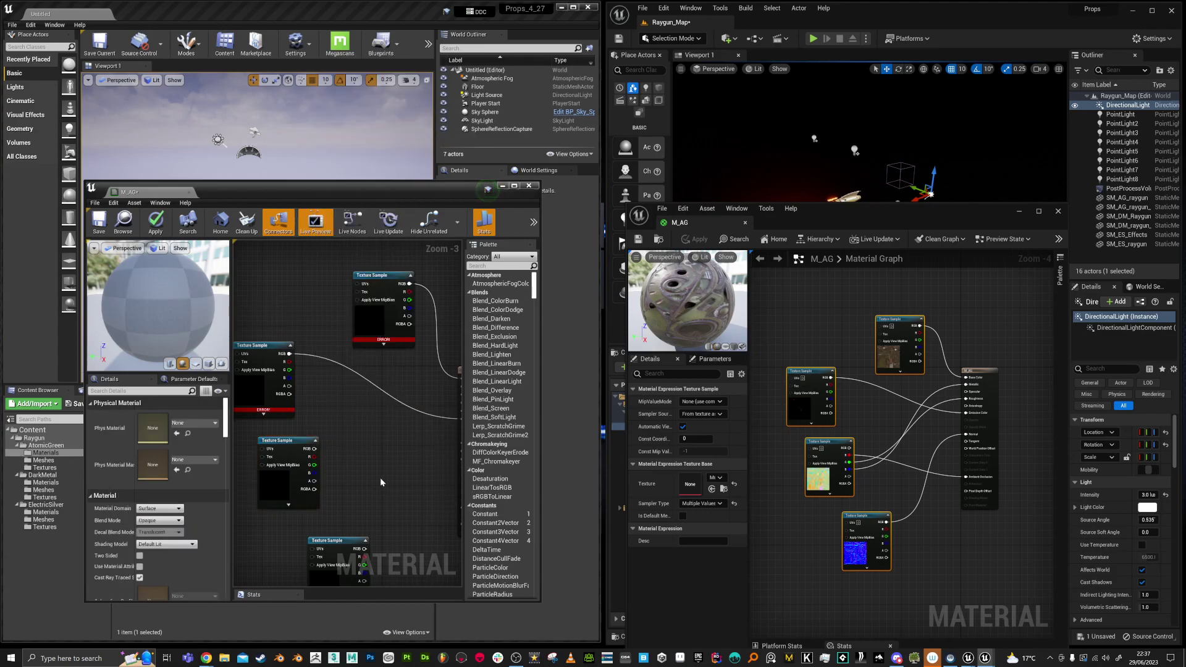
right_click_drag(348, 470, 308, 421)
left_click_drag(274, 408, 411, 458)
left_click_drag(272, 416, 422, 354)
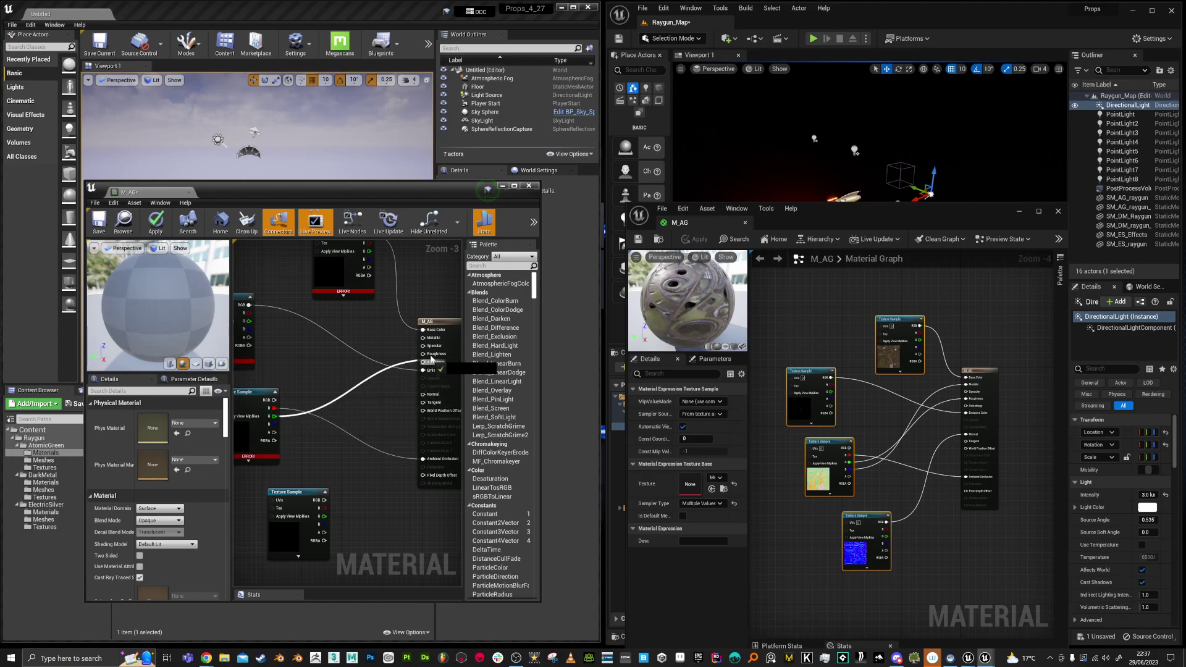
left_click_drag(273, 424, 424, 338)
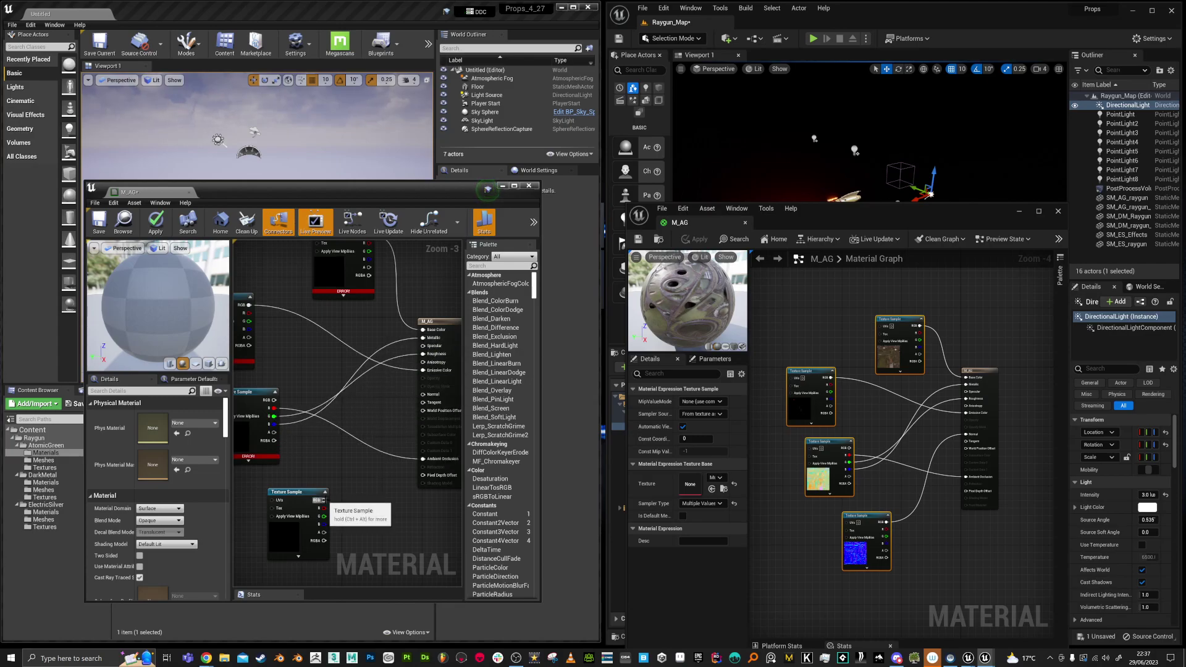
Connect the fourth Texture Sample's RGB output to the Normal input of M_AG.
left_click_drag(324, 500, 425, 394)
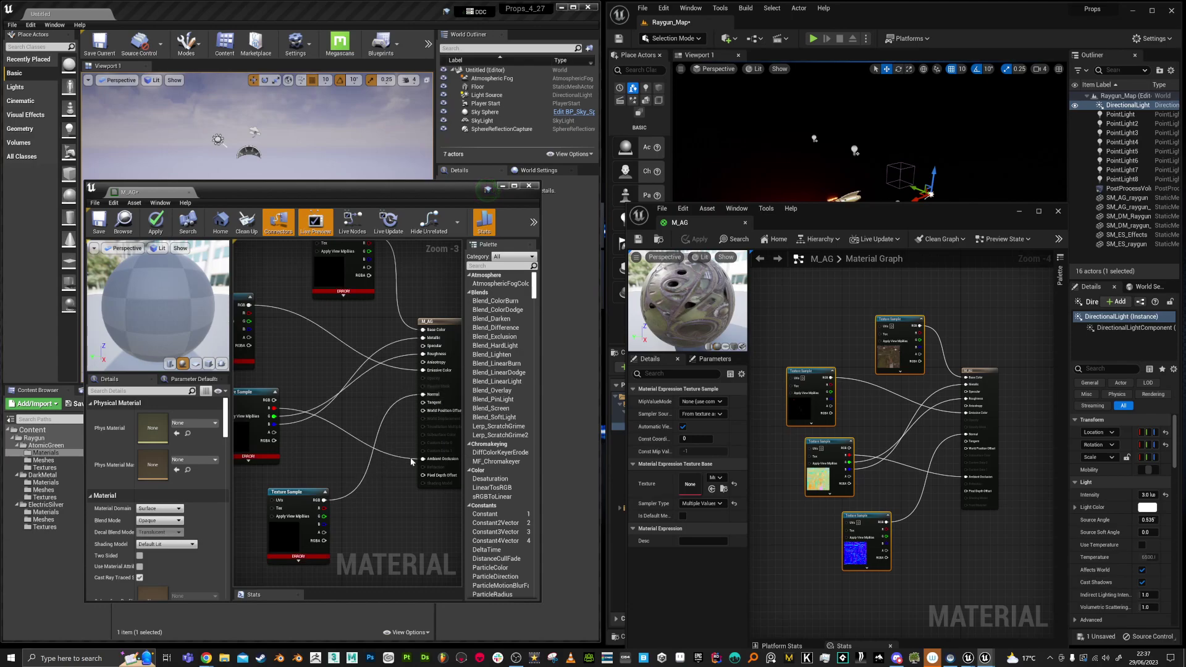
scroll(374, 464, "down", 1)
right_click_drag(374, 465, 426, 446)
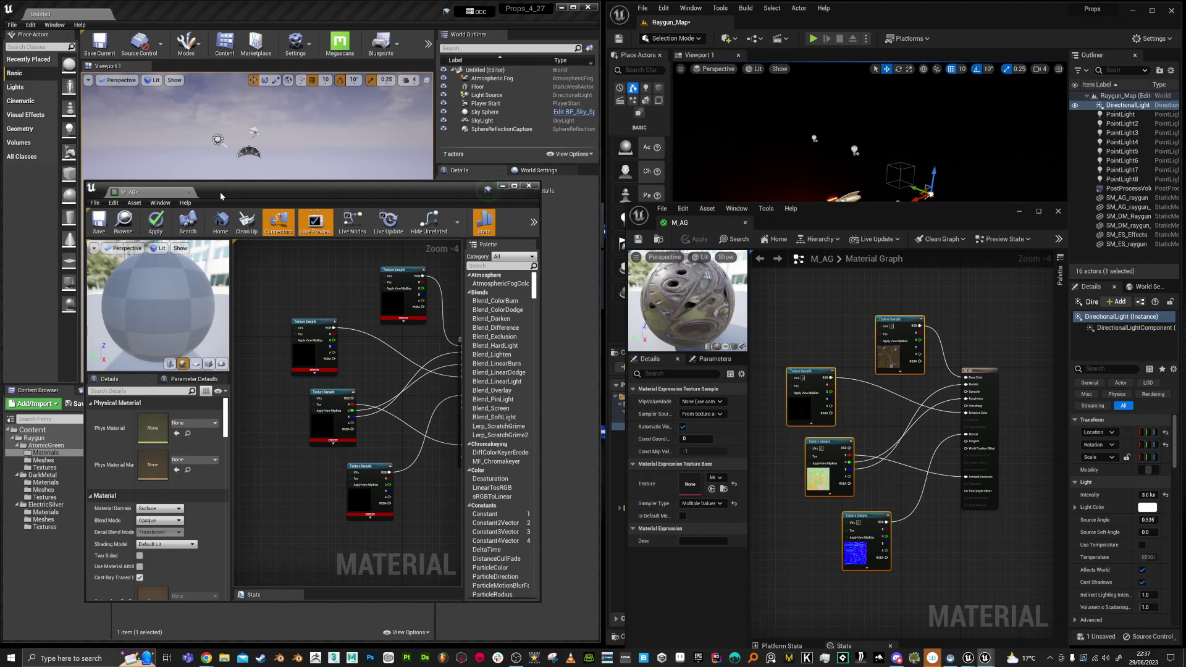
Apply the changes to the Props_4_27 M_AG material, continuing despite the compilation errors, and save it.
left_click_drag(220, 191, 505, 200)
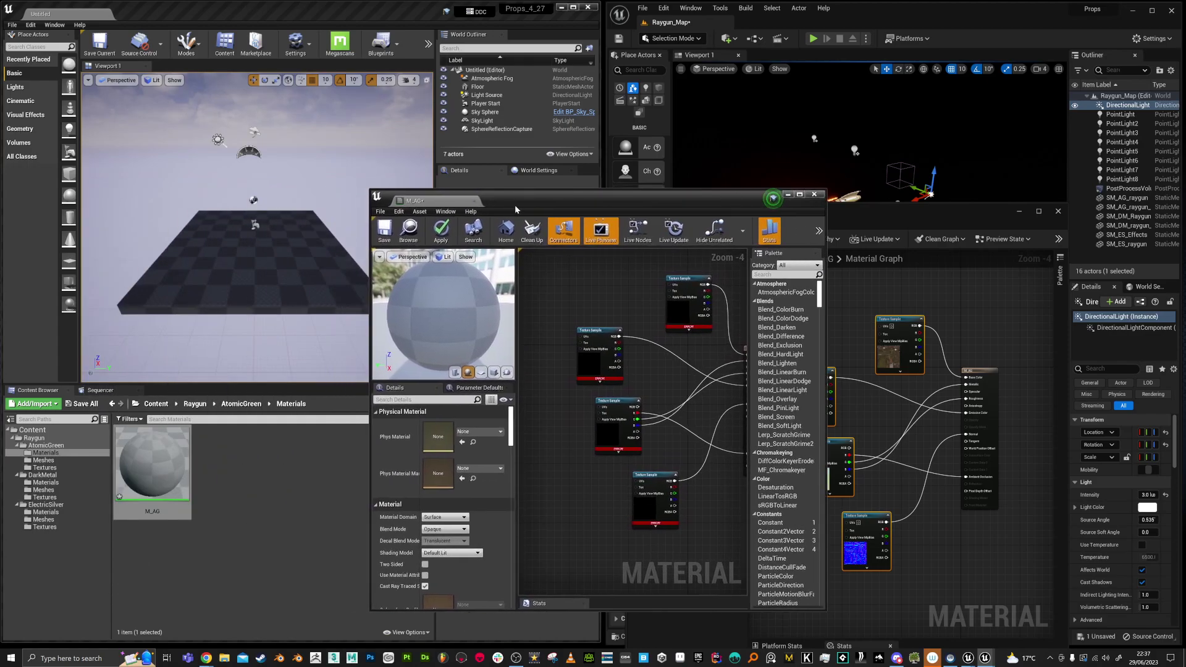
left_click(446, 232)
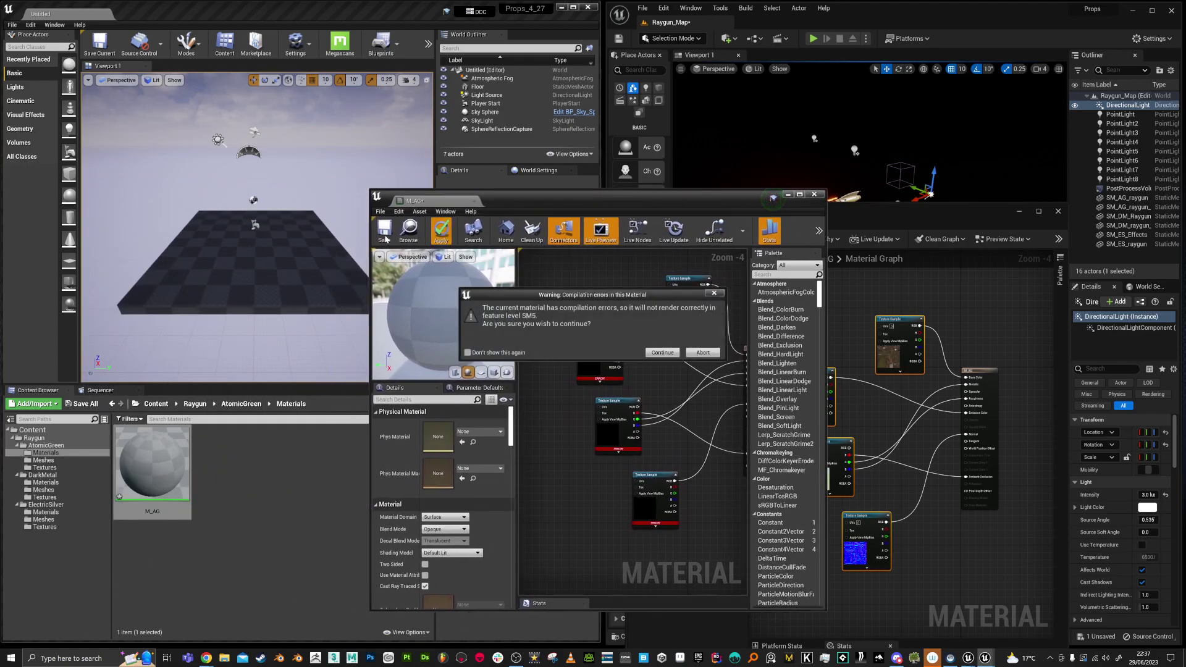
left_click(710, 355)
left_click(441, 231)
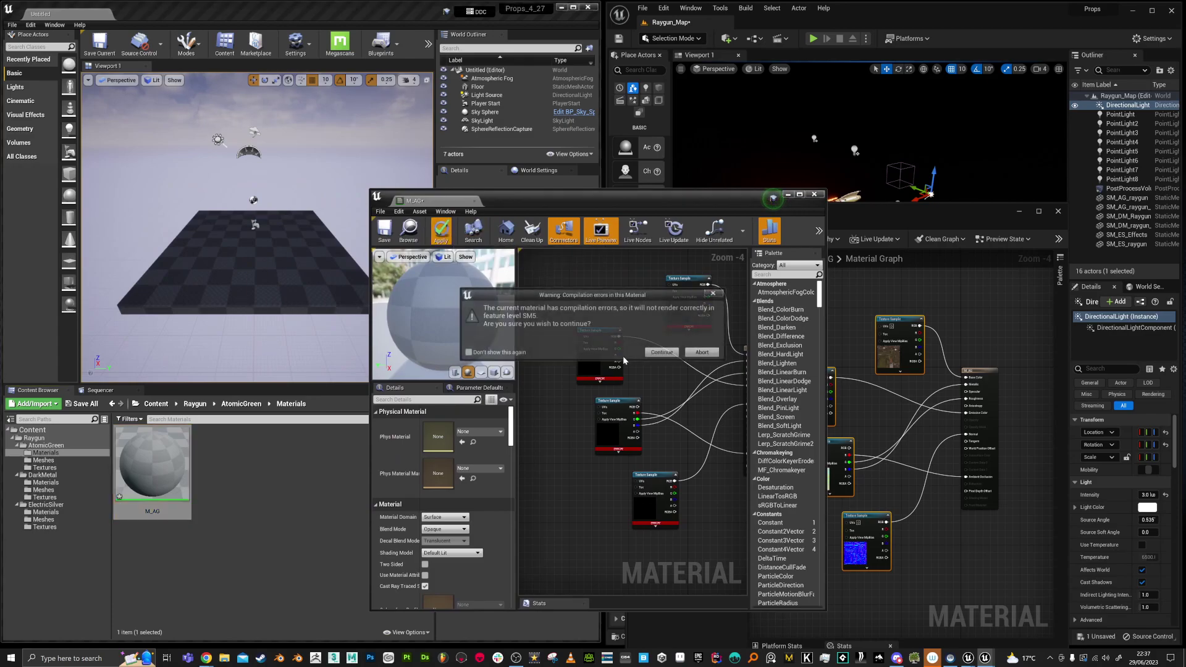
left_click(670, 358)
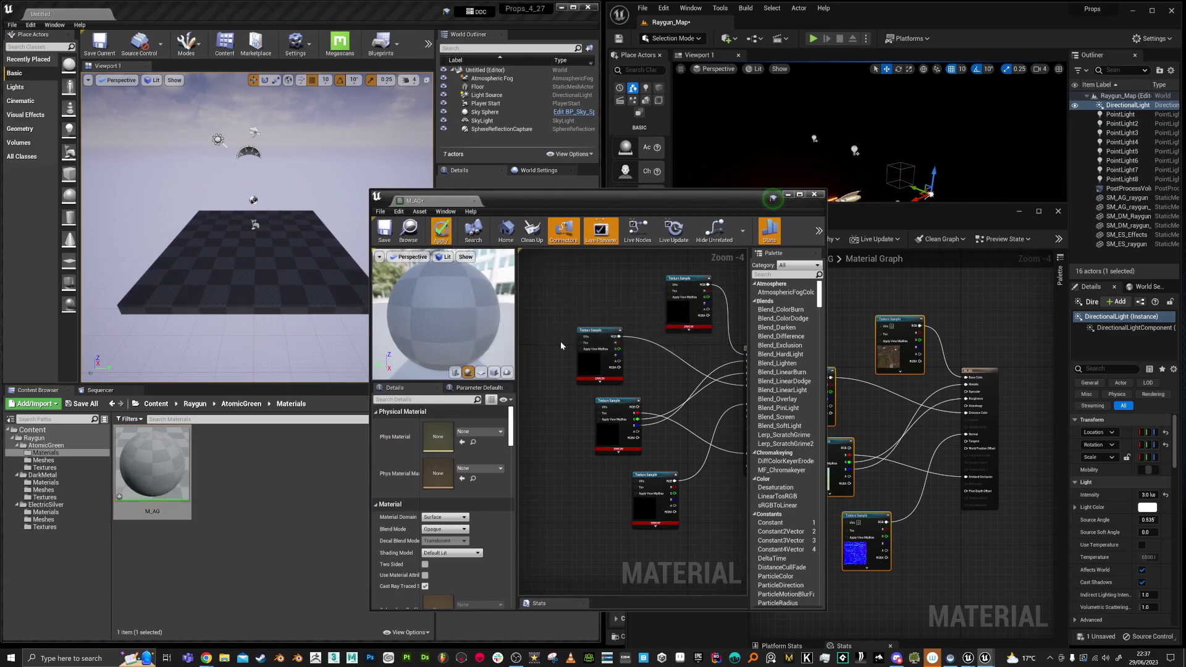
left_click(384, 230)
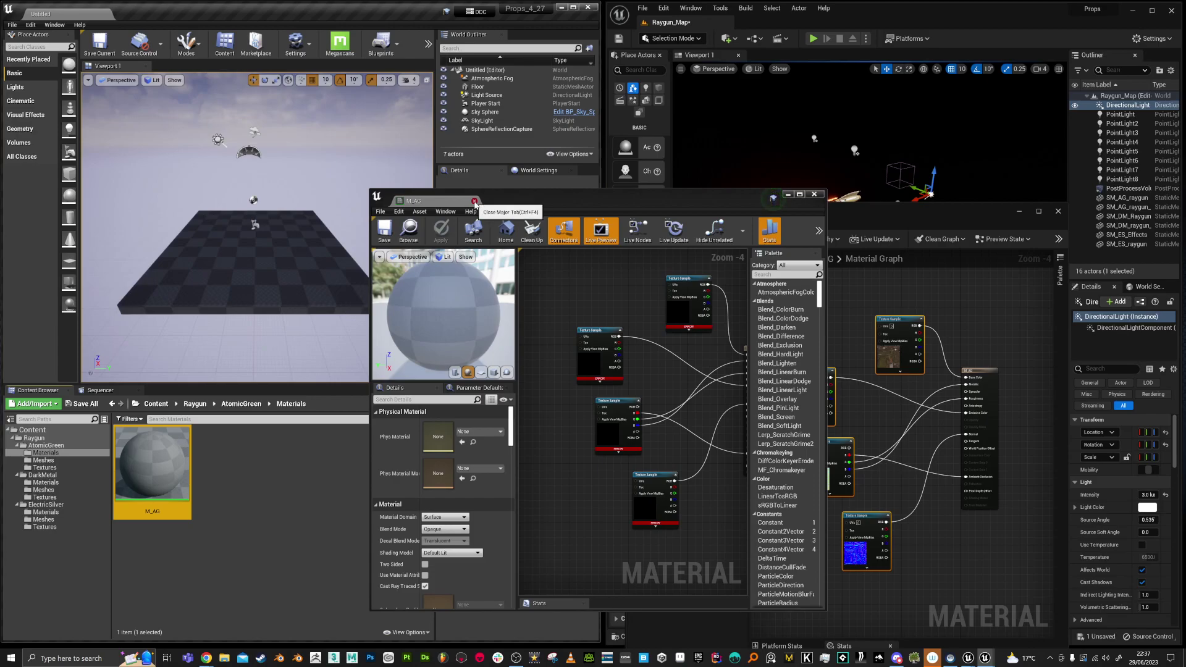
Close the M_AG material editor and open the import dialog for the AtomicGreen Textures folder in Props_4_27.
left_click(474, 201)
left_click(44, 468)
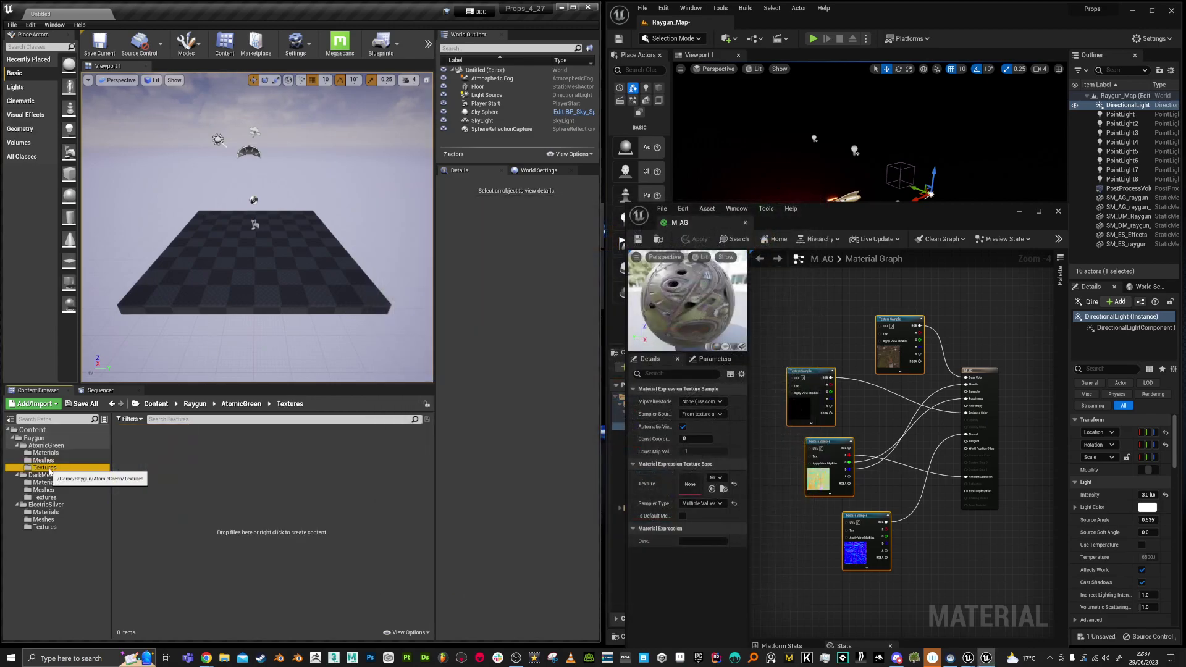
right_click(237, 476)
left_click(291, 220)
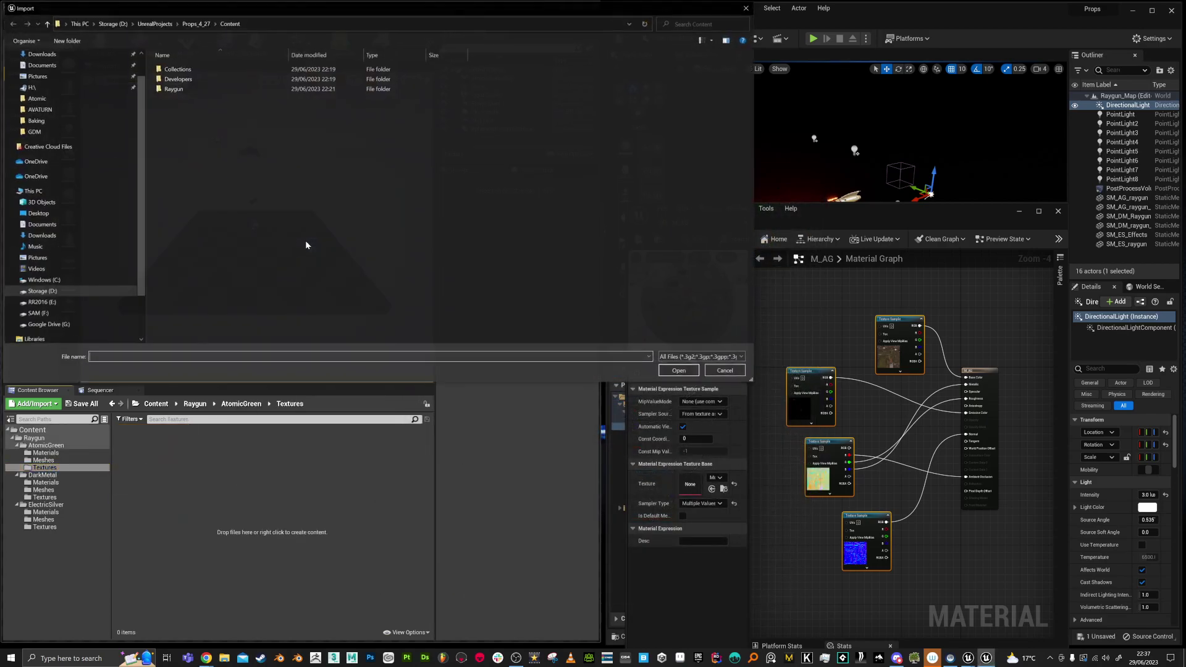
left_click_drag(256, 12, 479, 97)
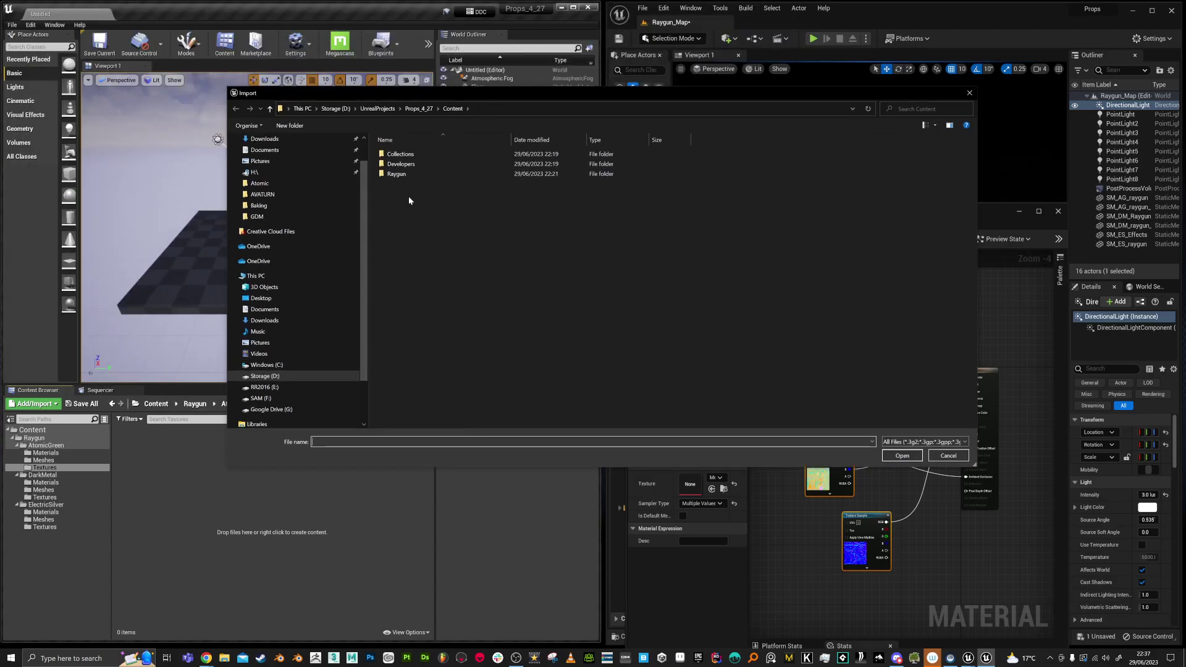
left_click(291, 382)
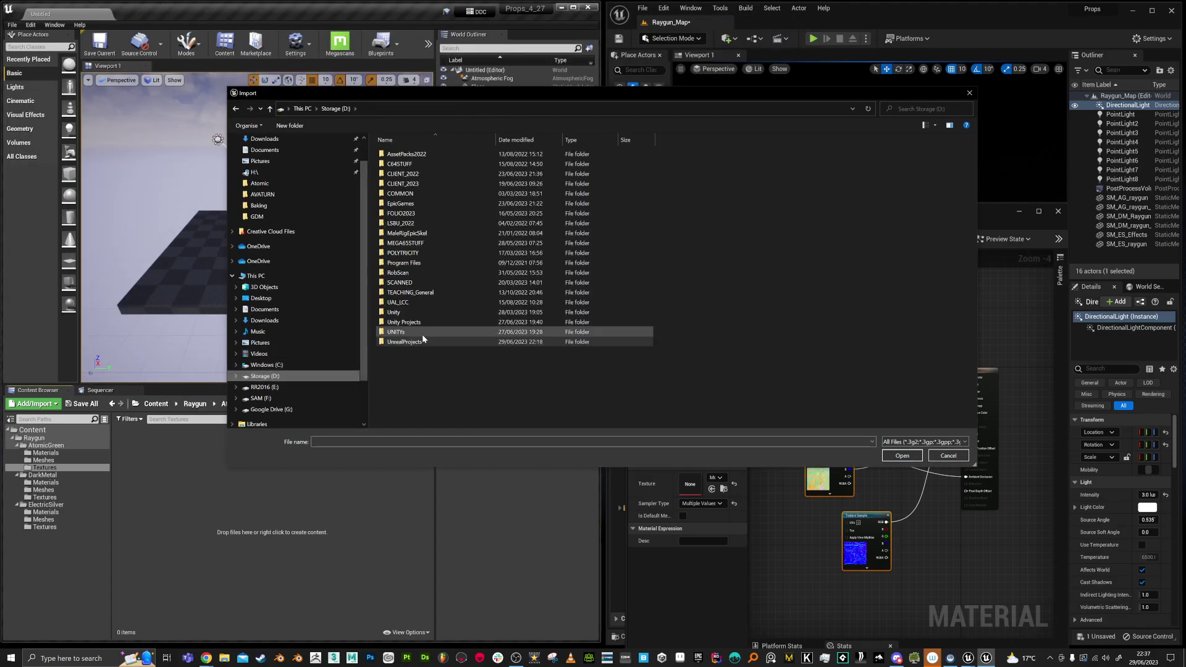
double_click(401, 340)
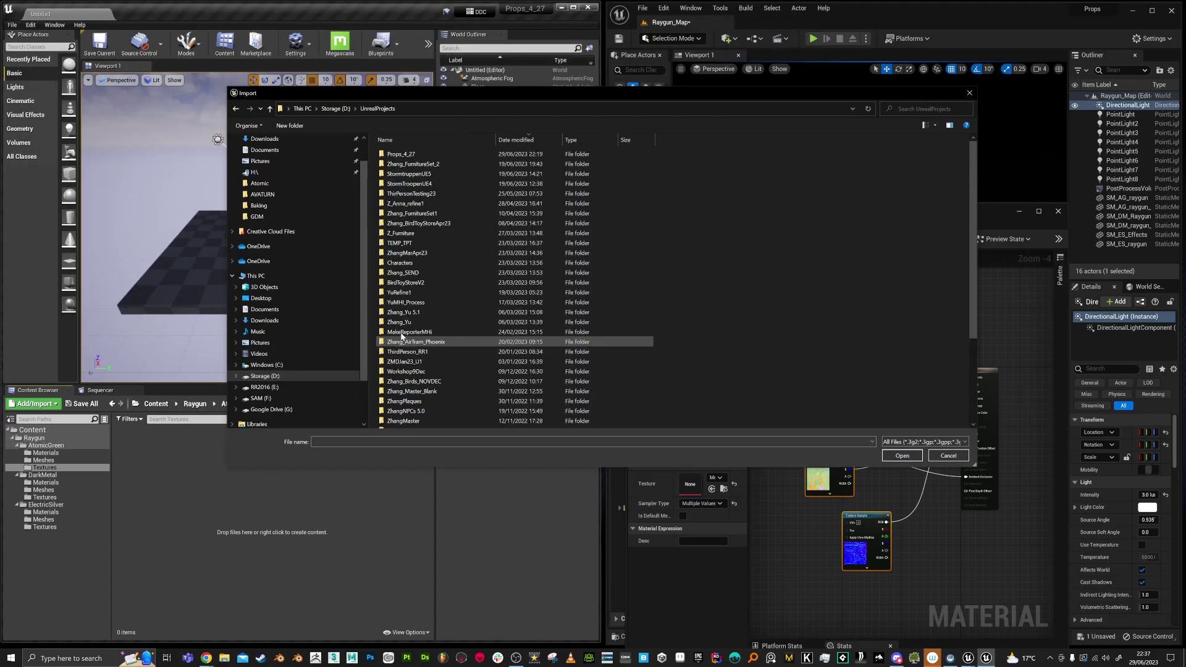
double_click(411, 153)
left_click(387, 110)
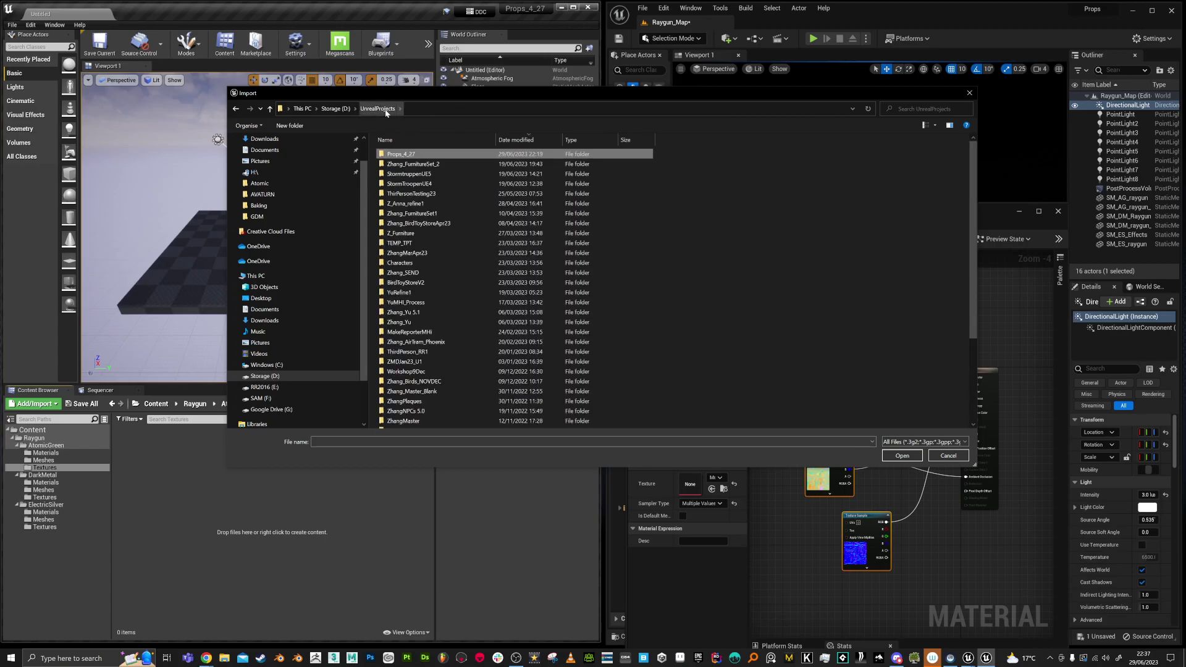
Import all the textures from RAYGUNS\UETextures\AG\Textures into the AtomicGreen Textures folder and save them.
left_click(260, 183)
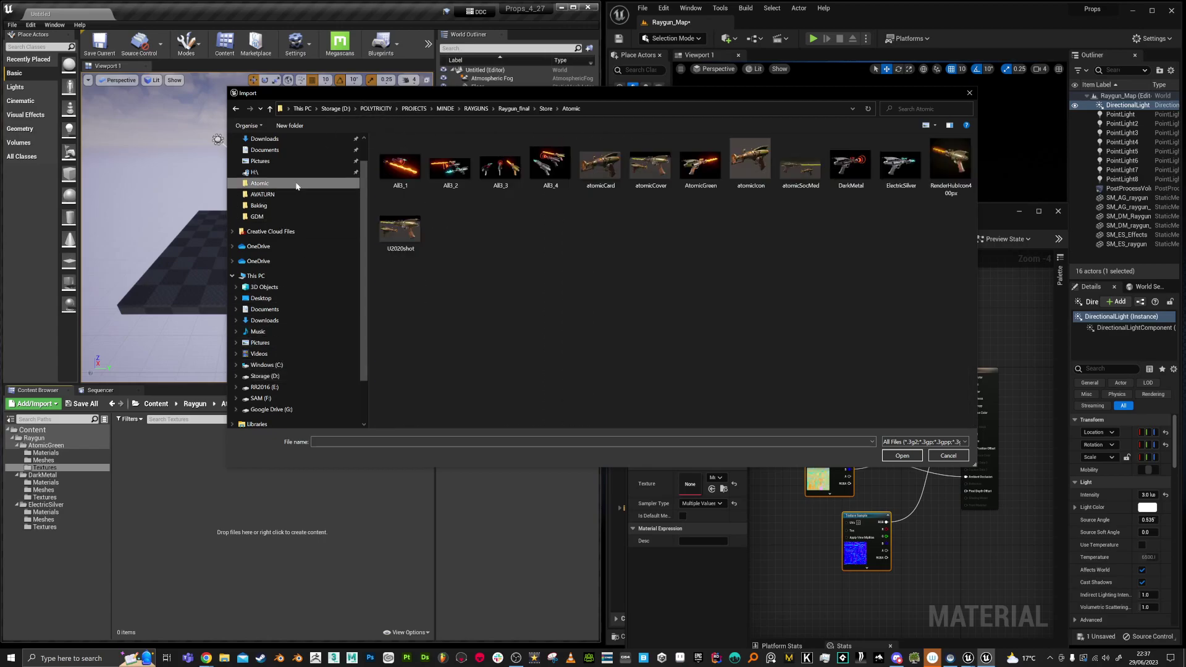
left_click(476, 109)
double_click(420, 205)
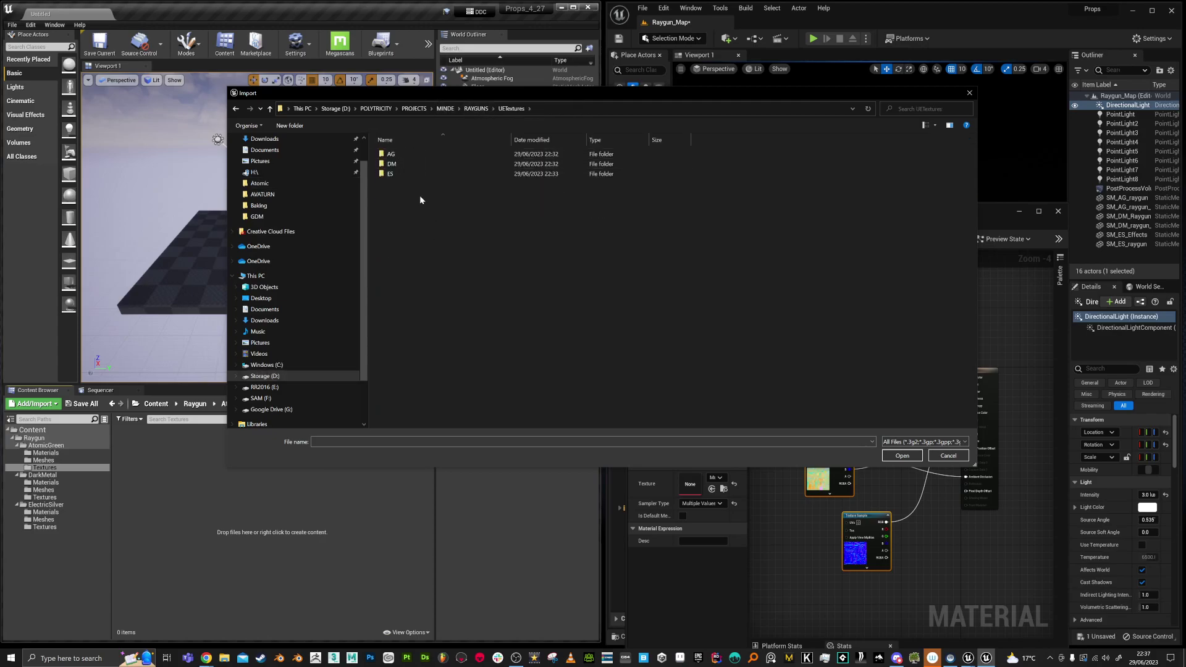
double_click(394, 154)
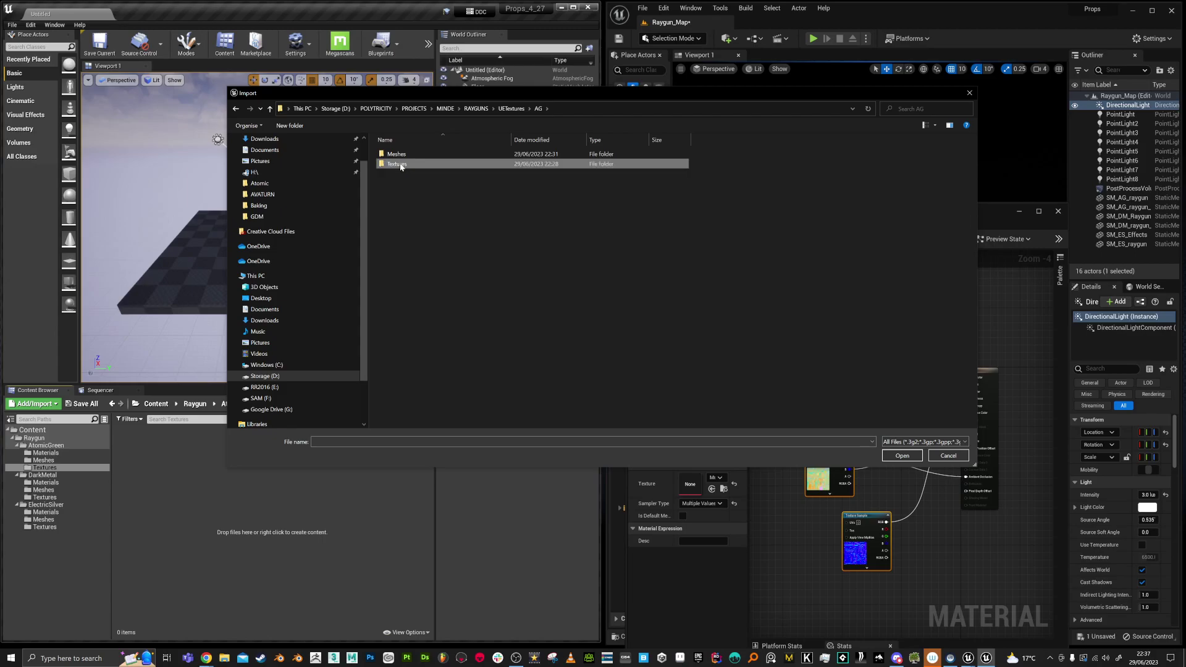
double_click(400, 164)
left_click(401, 160)
left_click(899, 161, "shift")
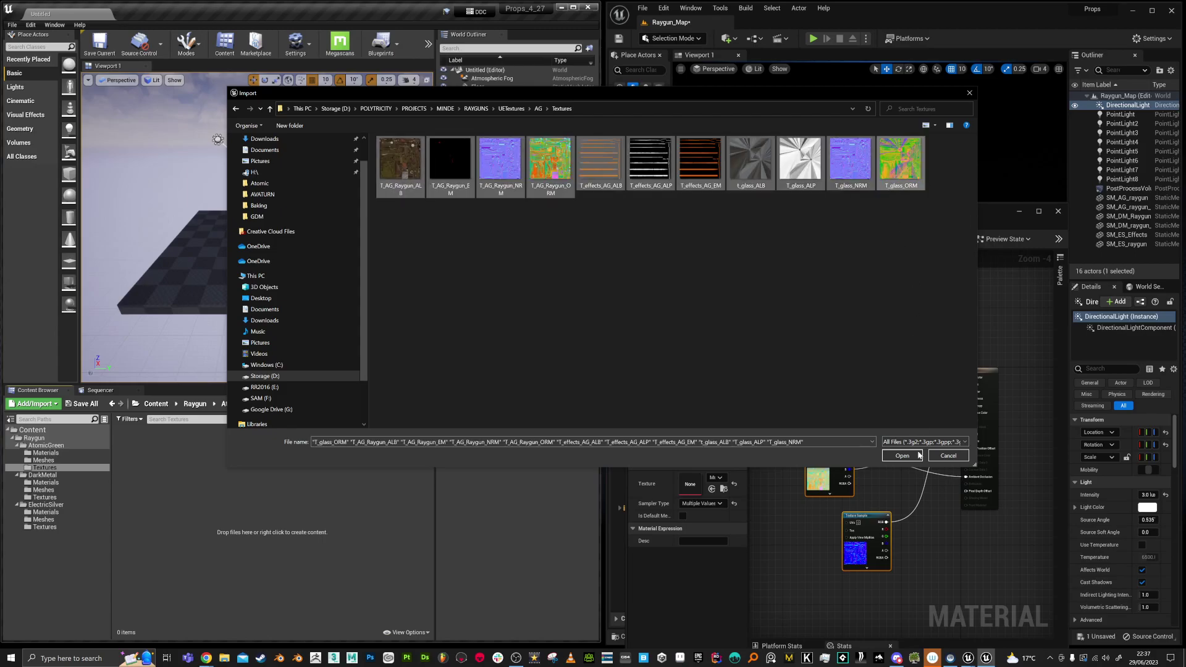
left_click(902, 456)
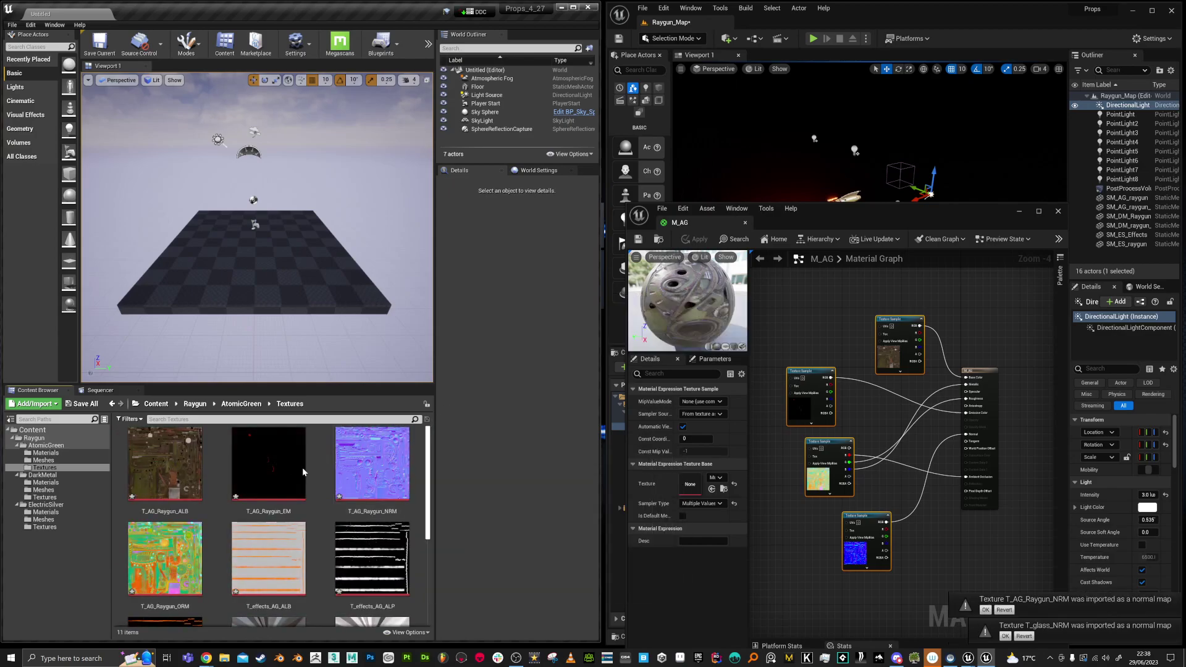
key("ctrl+shift+s")
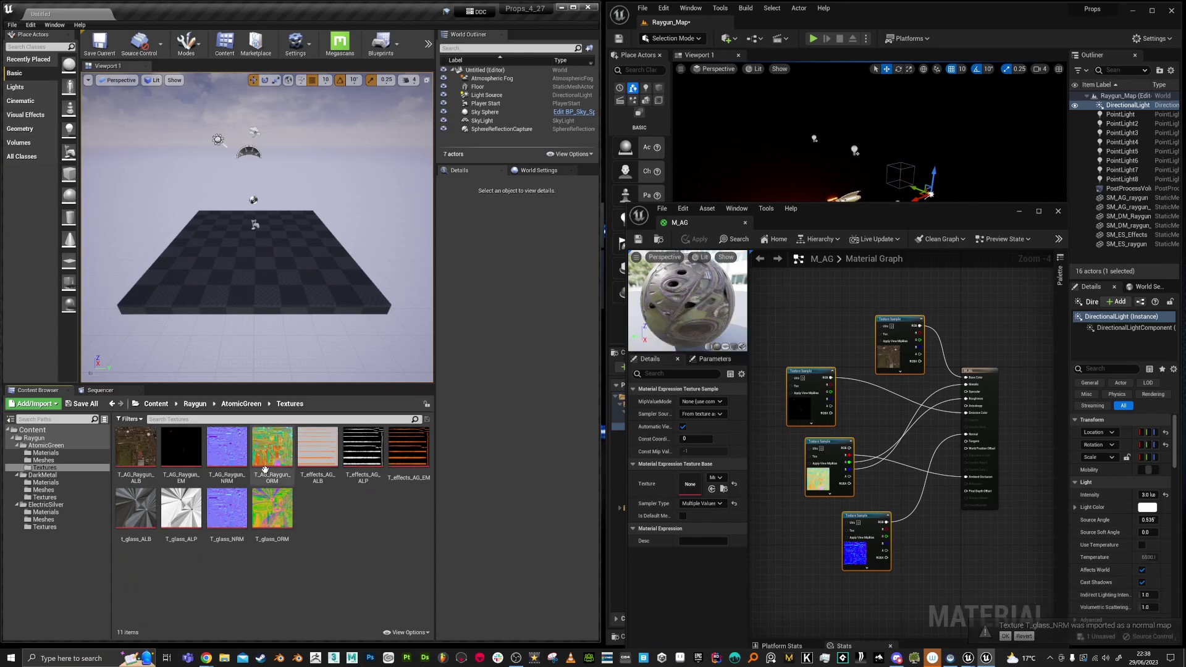
Check the settings of the T_AG_Raygun_NRM texture, and turn off sRGB on T_AG_Raygun_ORM and save it.
mouse_move(235, 457)
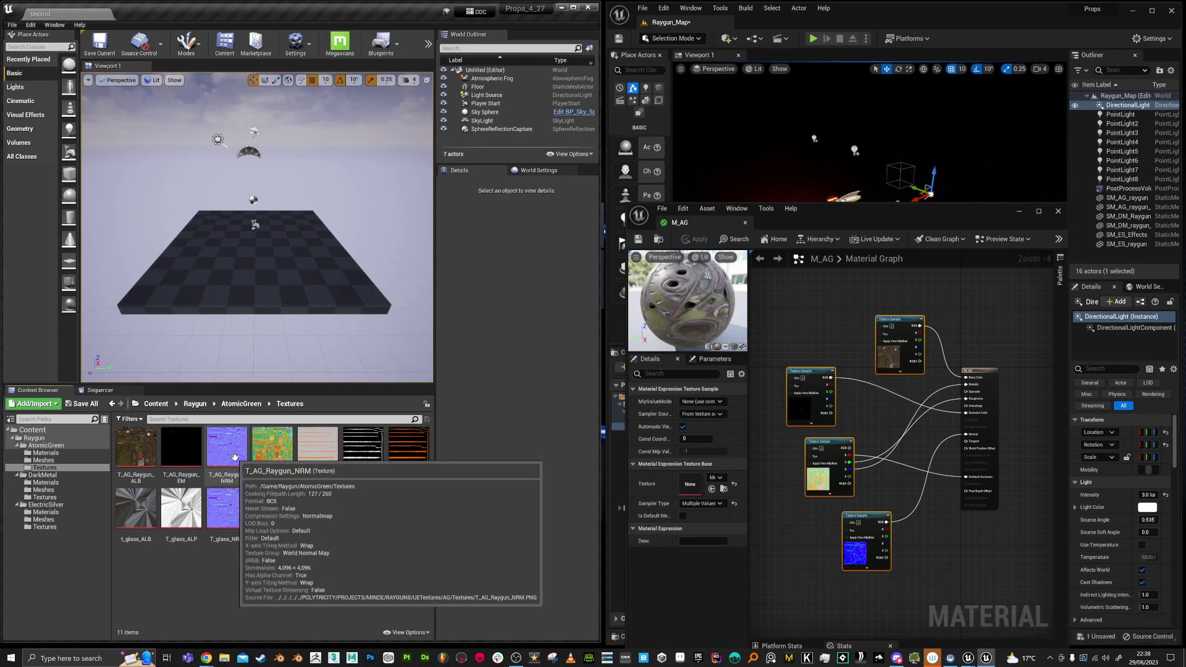
double_click(235, 457)
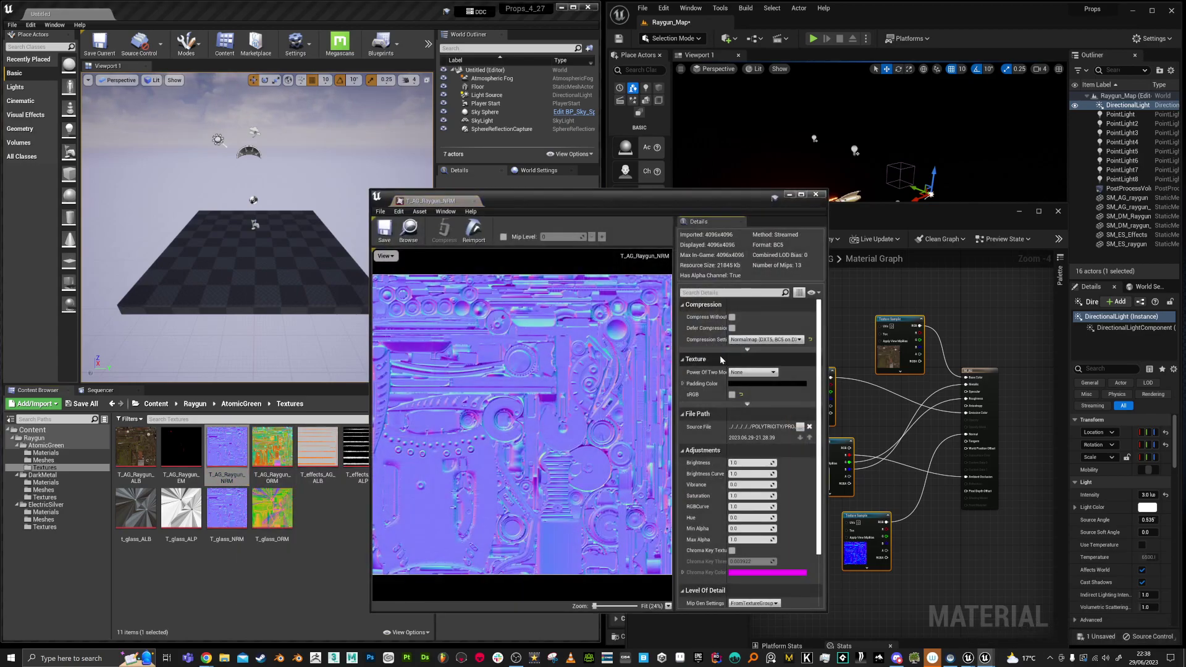
left_click(817, 196)
double_click(272, 446)
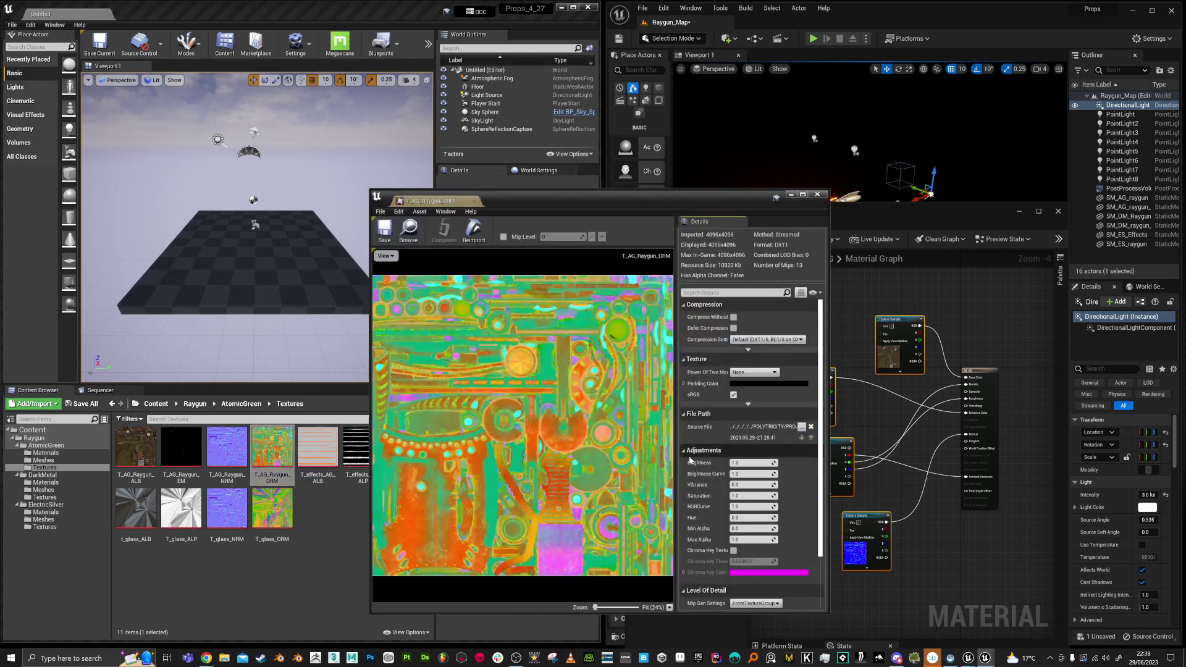
scroll(690, 460, "down", 3)
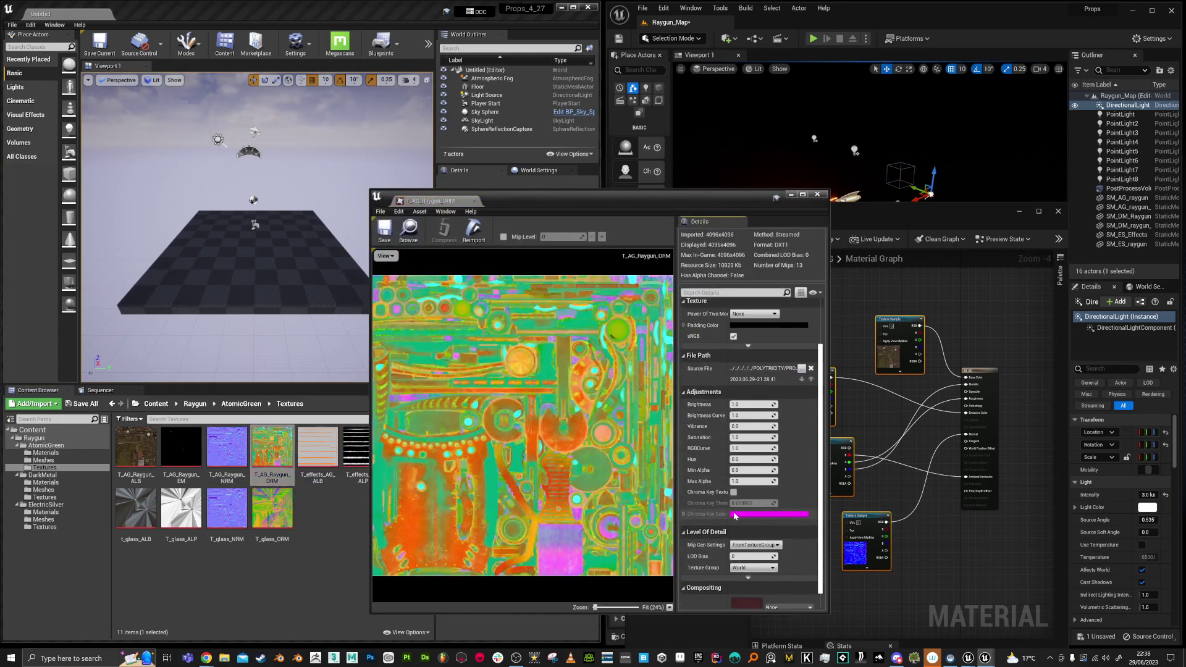
scroll(727, 469, "up", 2)
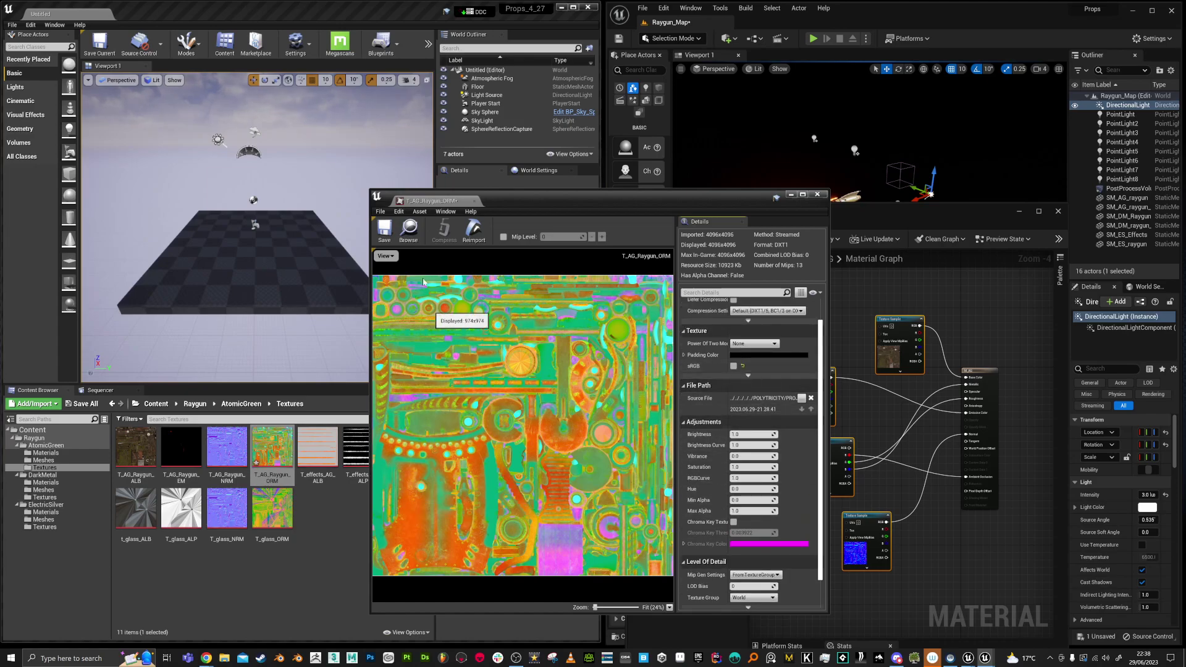
left_click(384, 232)
Turn off sRGB on the T_glass_ORM texture, save it, and close both ORM texture editors.
double_click(272, 508)
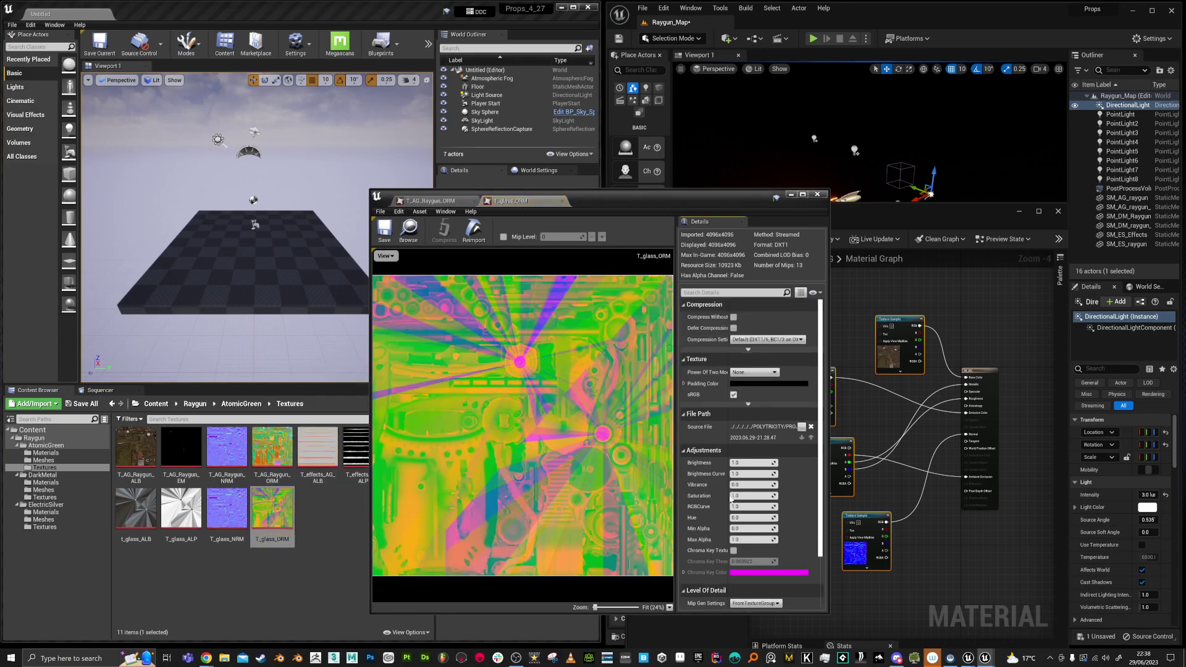
left_click(407, 238)
left_click(440, 201)
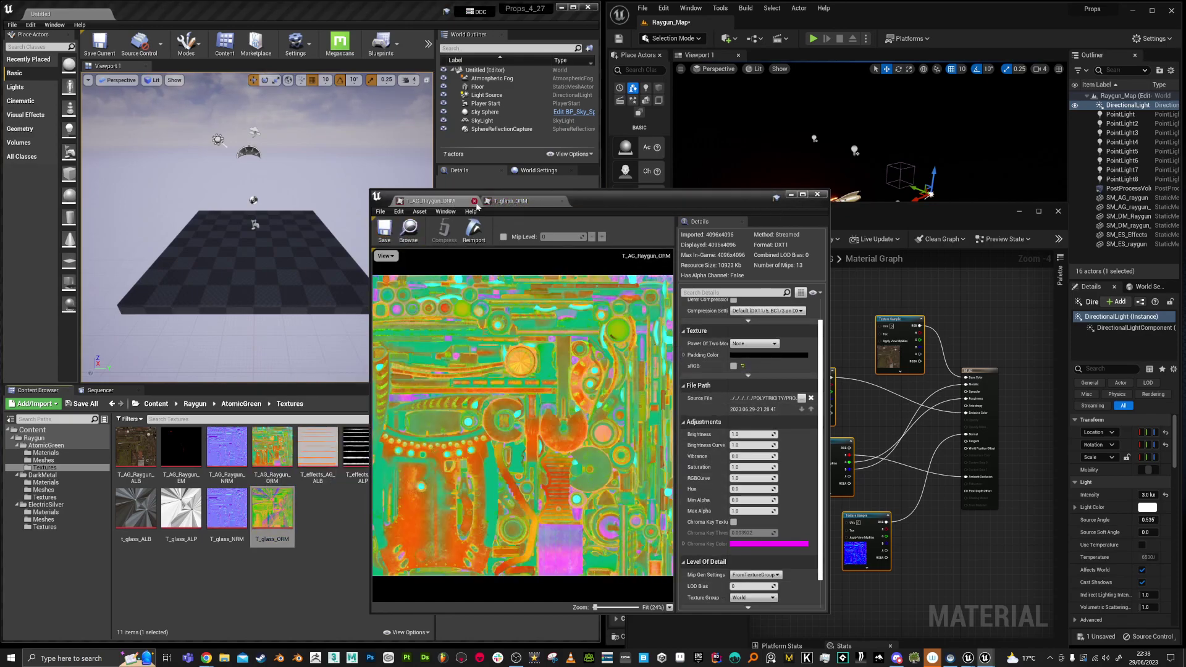
left_click(474, 201)
left_click(474, 201)
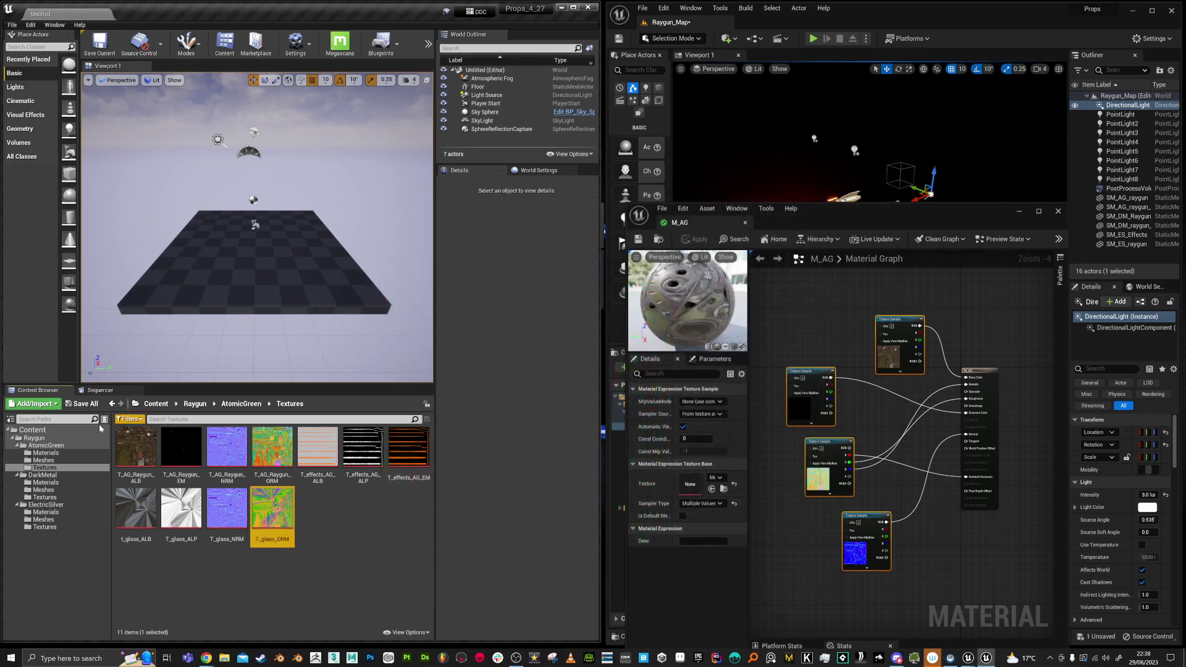
Reopen M_AG in Props_4_27 and assign T_AG_Raygun_ALB to the Texture Sample feeding Base Color.
left_click(52, 455)
double_click(136, 446)
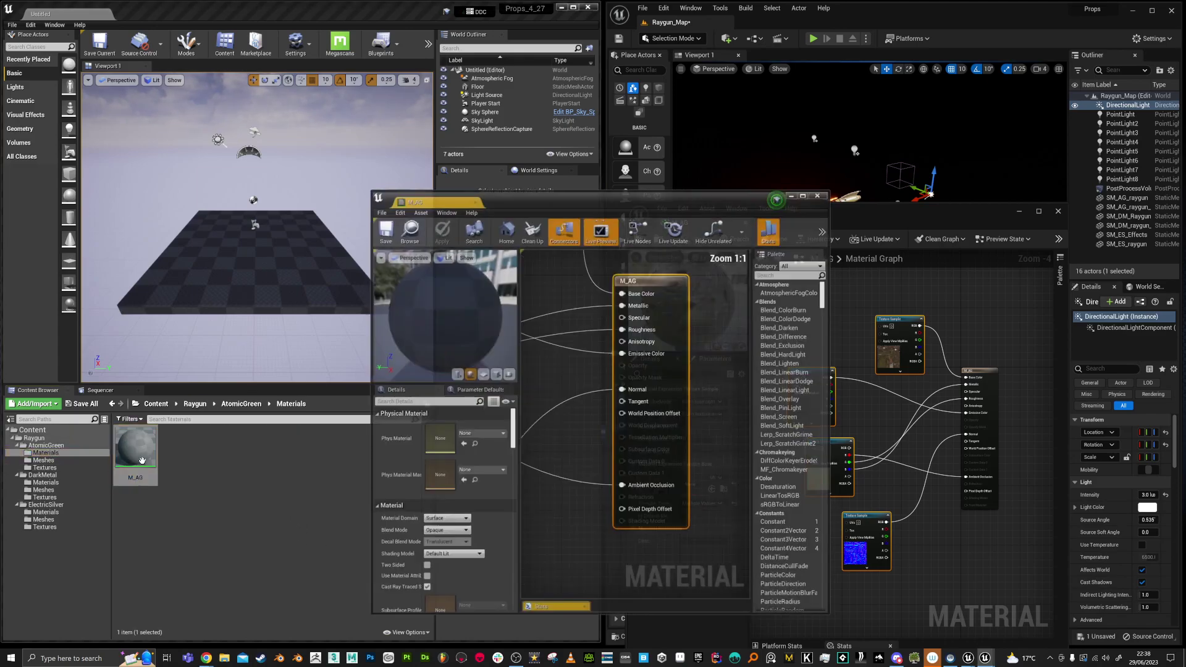
scroll(644, 327, "down", 3)
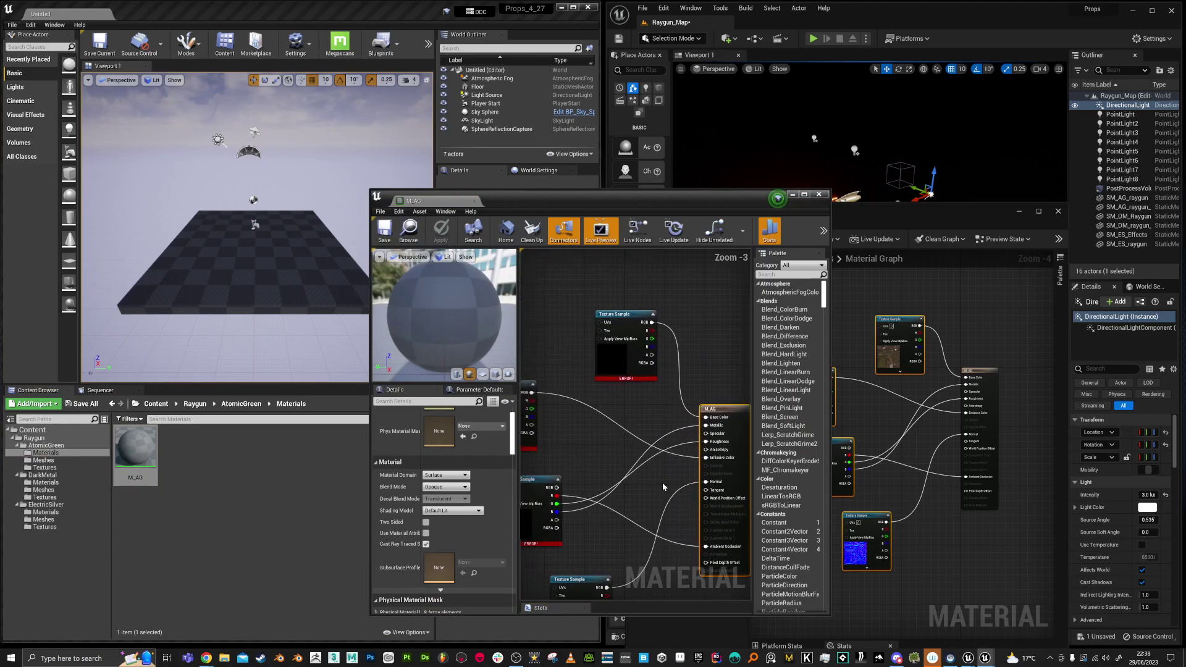
left_click(615, 316)
left_click(44, 468)
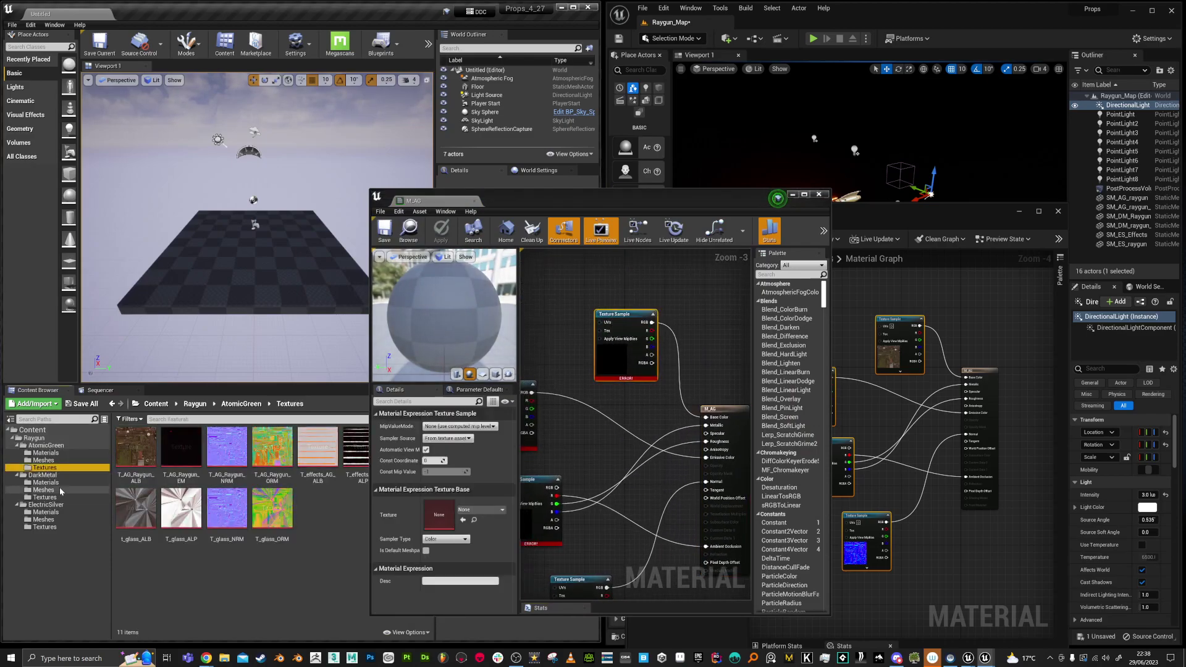
left_click_drag(121, 465, 615, 364)
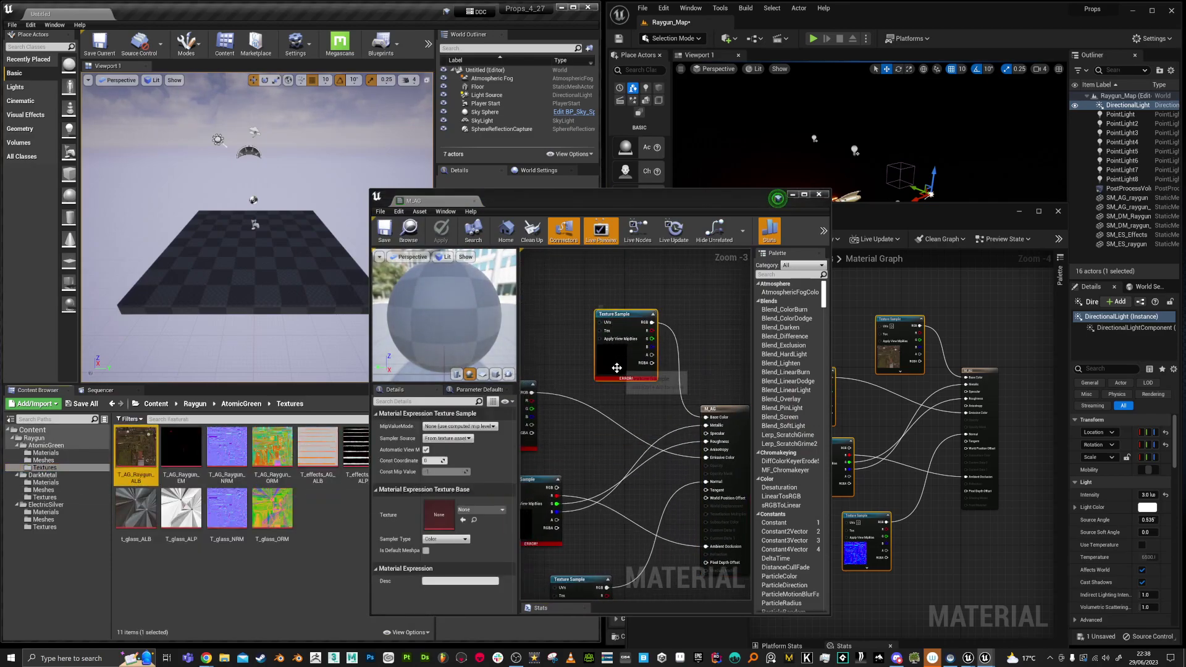
left_click_drag(447, 512, 450, 514)
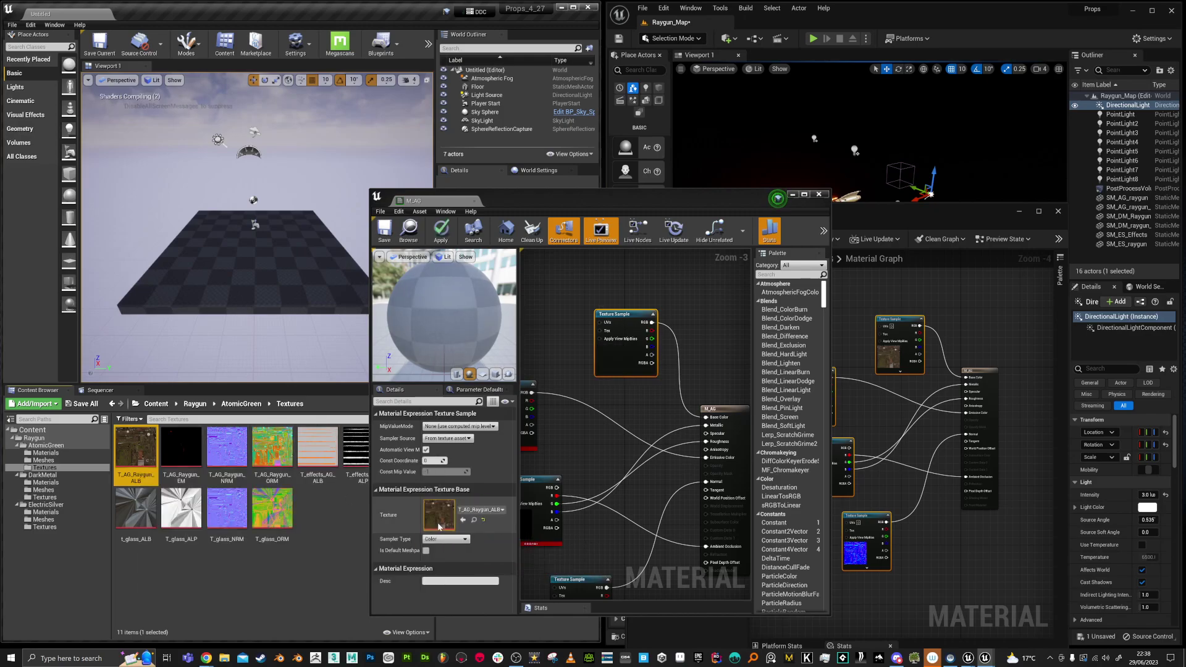
Assign T_AG_Raygun_EM to the Texture Sample feeding Emissive Color in M_AG.
right_click_drag(574, 447, 609, 434)
left_click(569, 379)
left_click(181, 445)
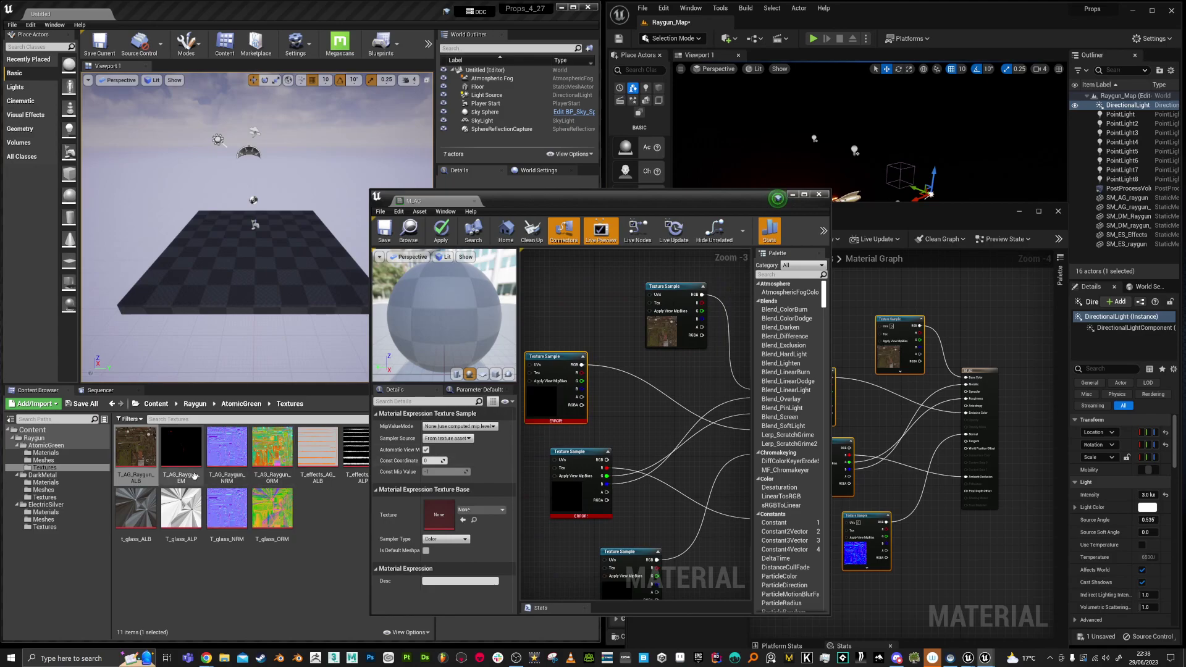
left_click_drag(290, 474, 439, 509)
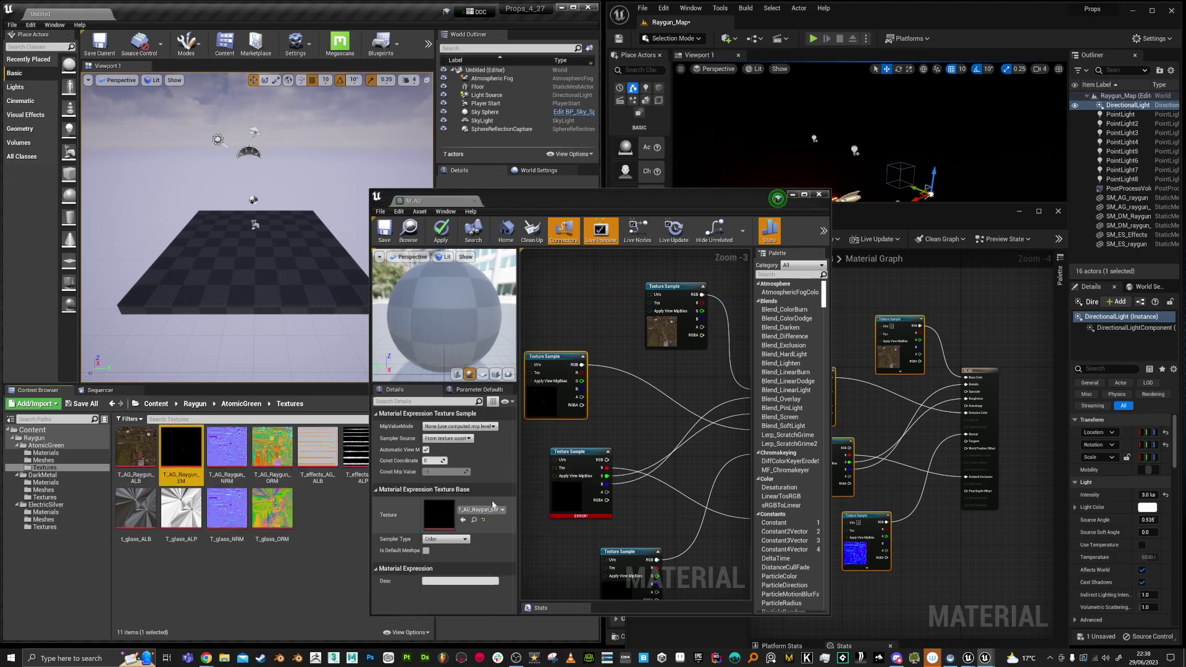
Assign T_AG_Raygun_ORM to the third Texture Sample, using the Linear Color sampler type.
left_click(577, 460)
left_click_drag(272, 447, 576, 493)
left_click(634, 551)
right_click_drag(633, 535, 619, 498)
left_click(567, 439)
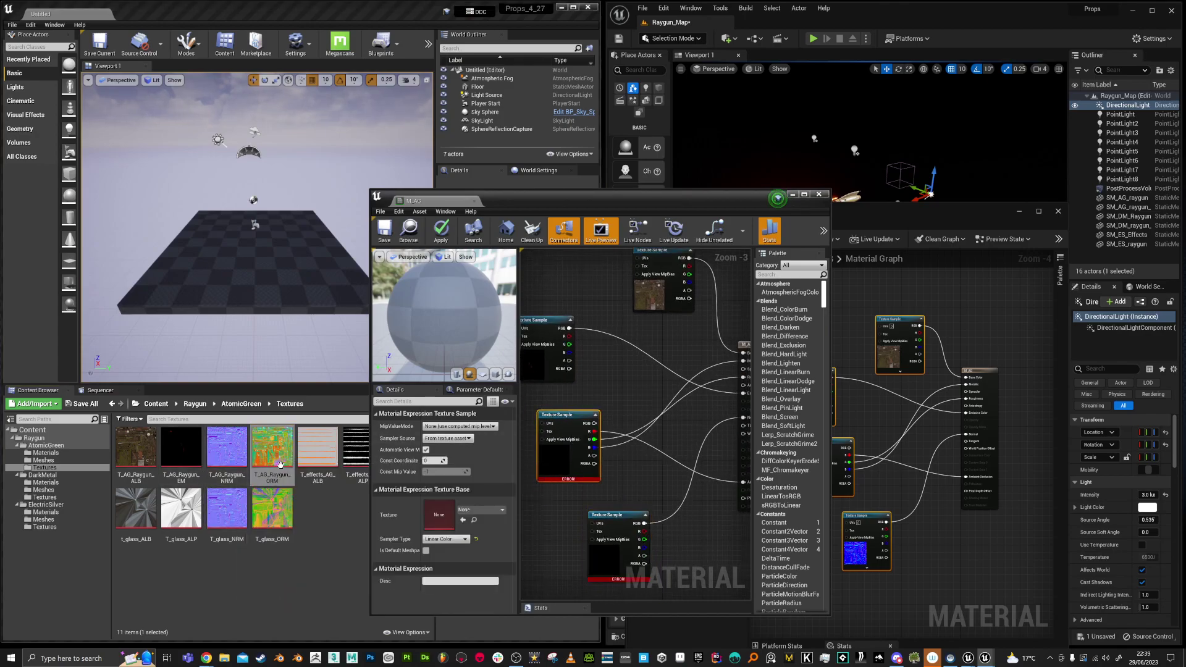
left_click_drag(280, 463, 439, 515)
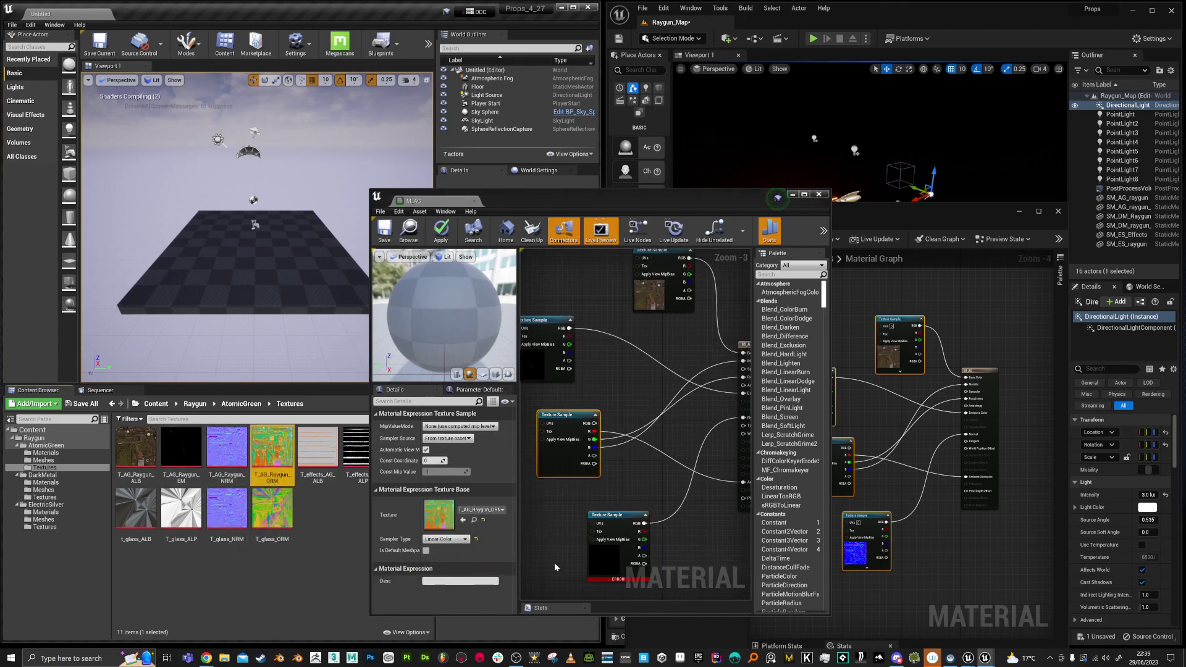
Assign T_AG_Raygun_NRM to the Texture Sample feeding Normal, with the Normal sampler type, and apply the changes to M_AG.
left_click(619, 517)
left_click_drag(226, 454, 440, 515)
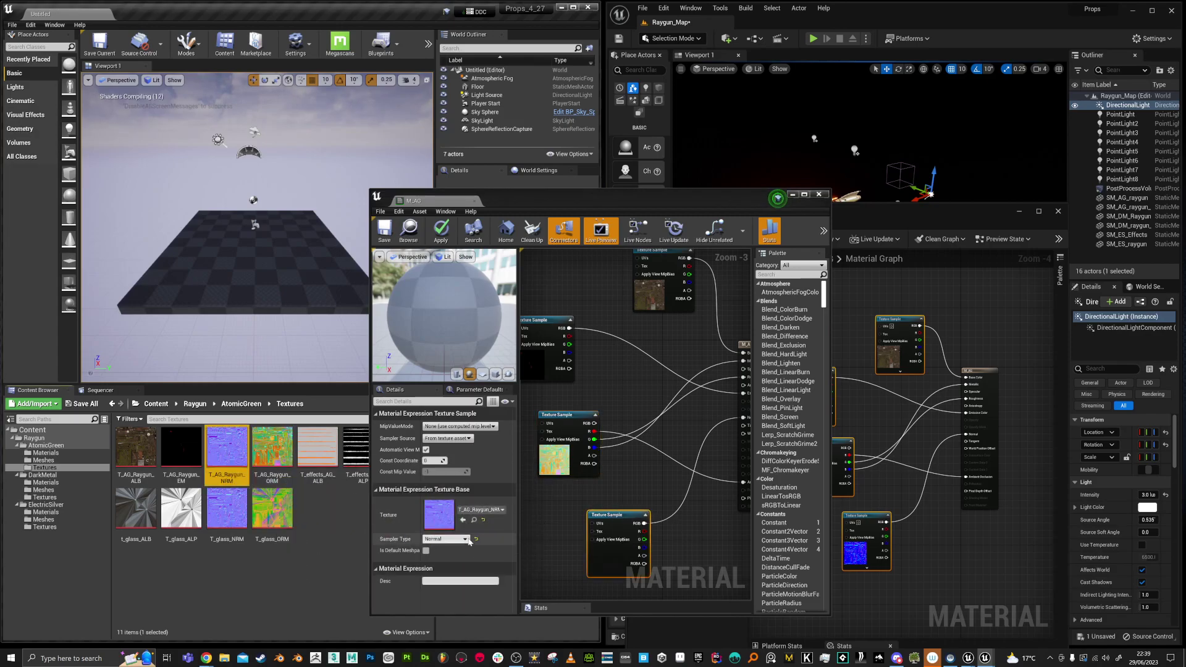
right_click_drag(630, 494, 650, 498)
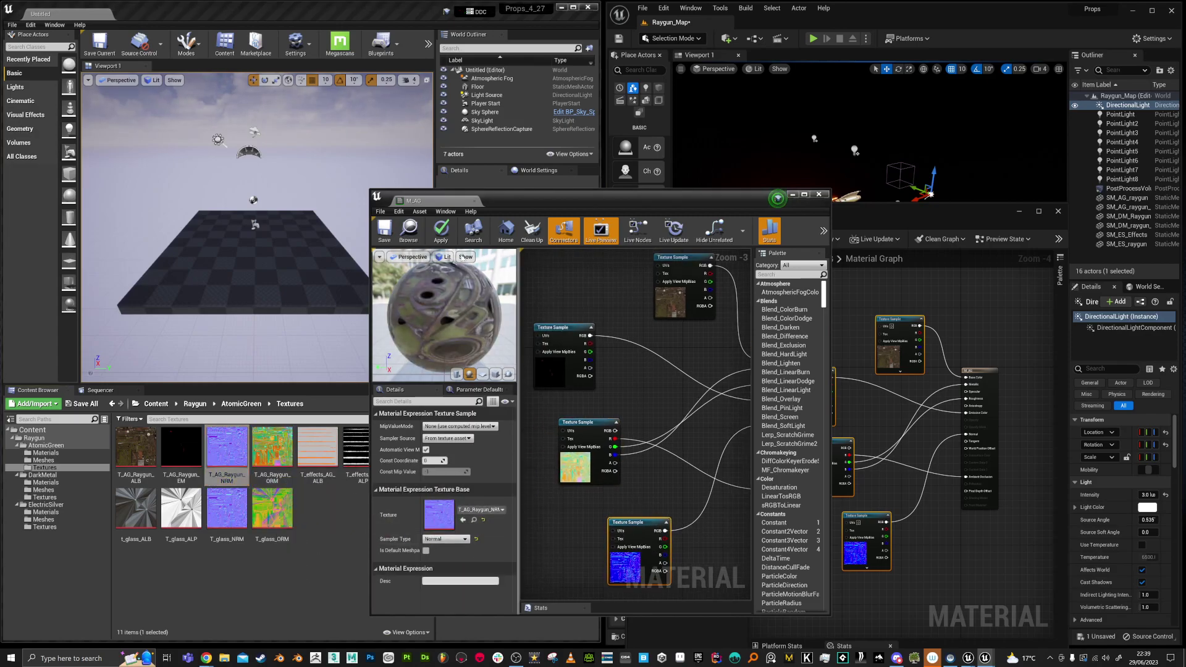
left_click(440, 230)
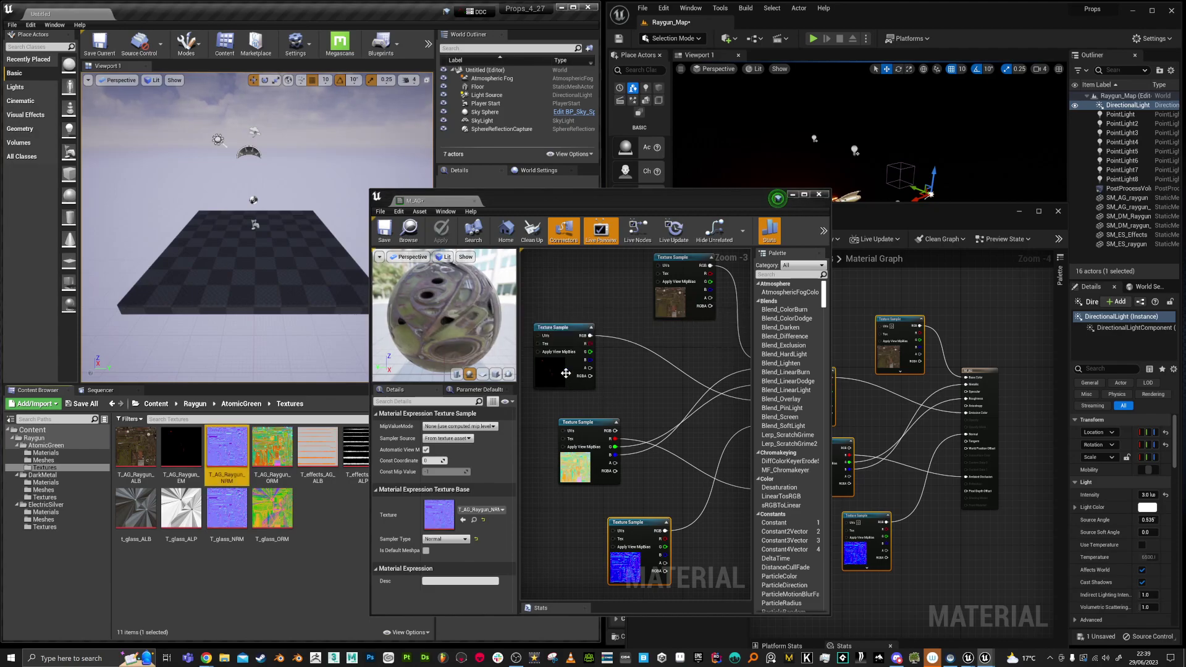
Compare the M_AG preview with the Unreal Engine 5 original, and save and close the material, returning to the AtomicGreen Materials folder.
left_click_drag(481, 333, 513, 330)
left_click_drag(432, 315, 461, 317)
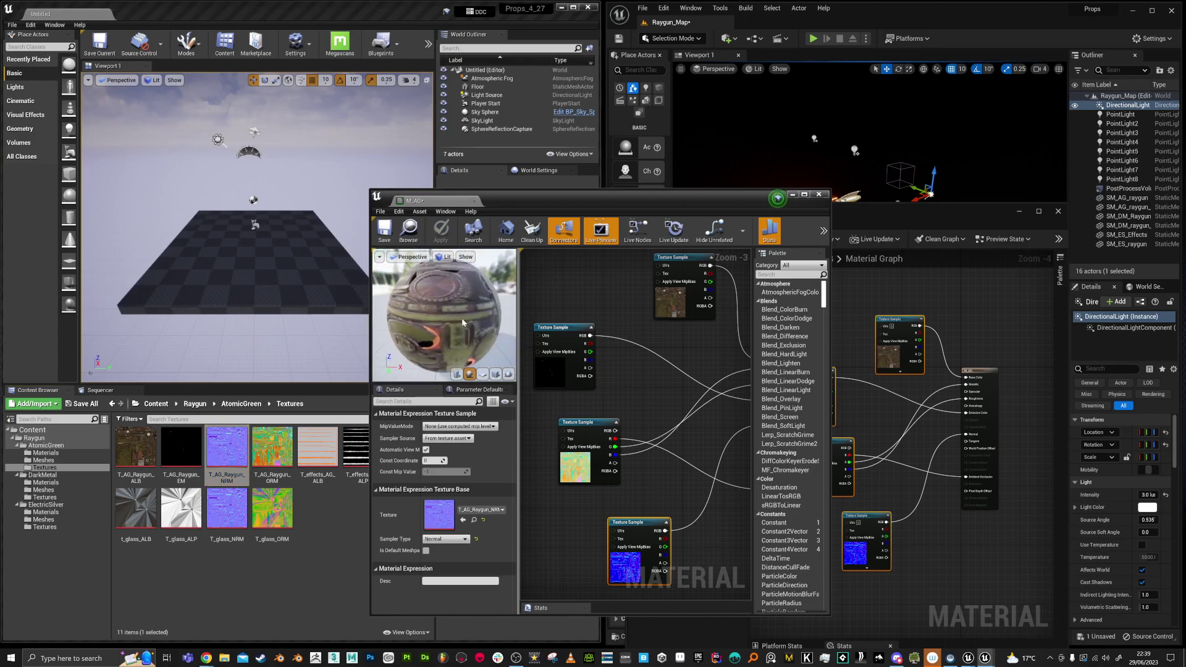
right_click_drag(653, 389, 639, 385)
left_click_drag(667, 202, 455, 189)
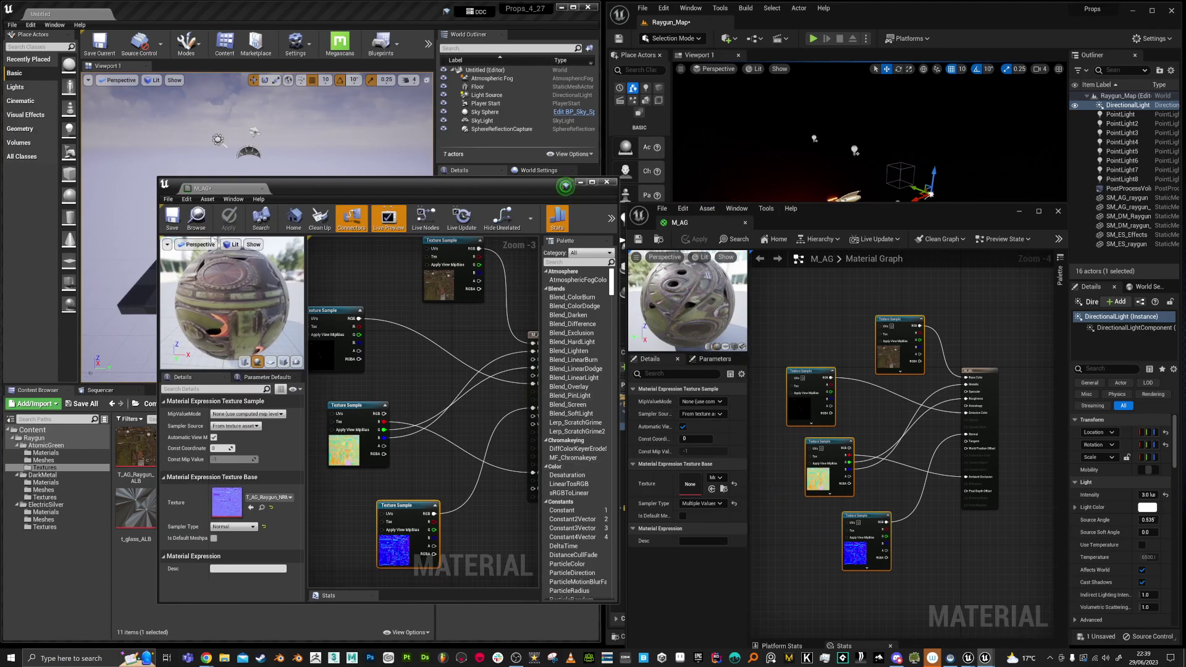
left_click(168, 227)
left_click(261, 189)
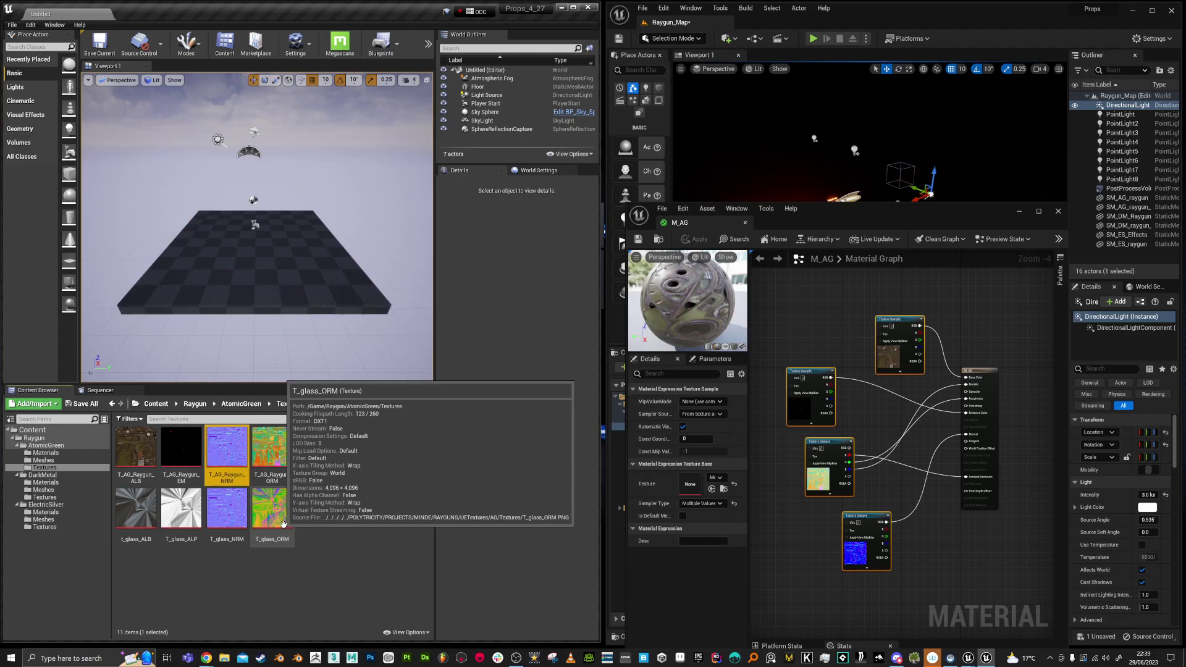
left_click(67, 455)
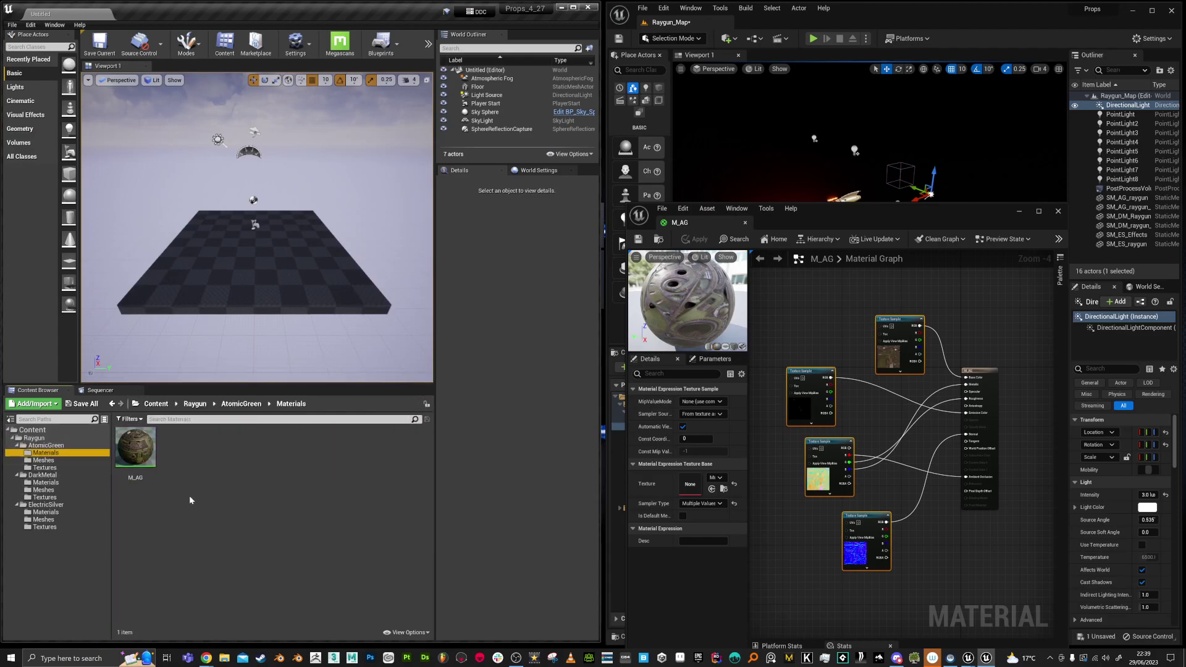
Create a material named M_effects_AG in the Unreal Engine 4.27 AtomicGreen Materials folder and open it for editing.
left_click(136, 447)
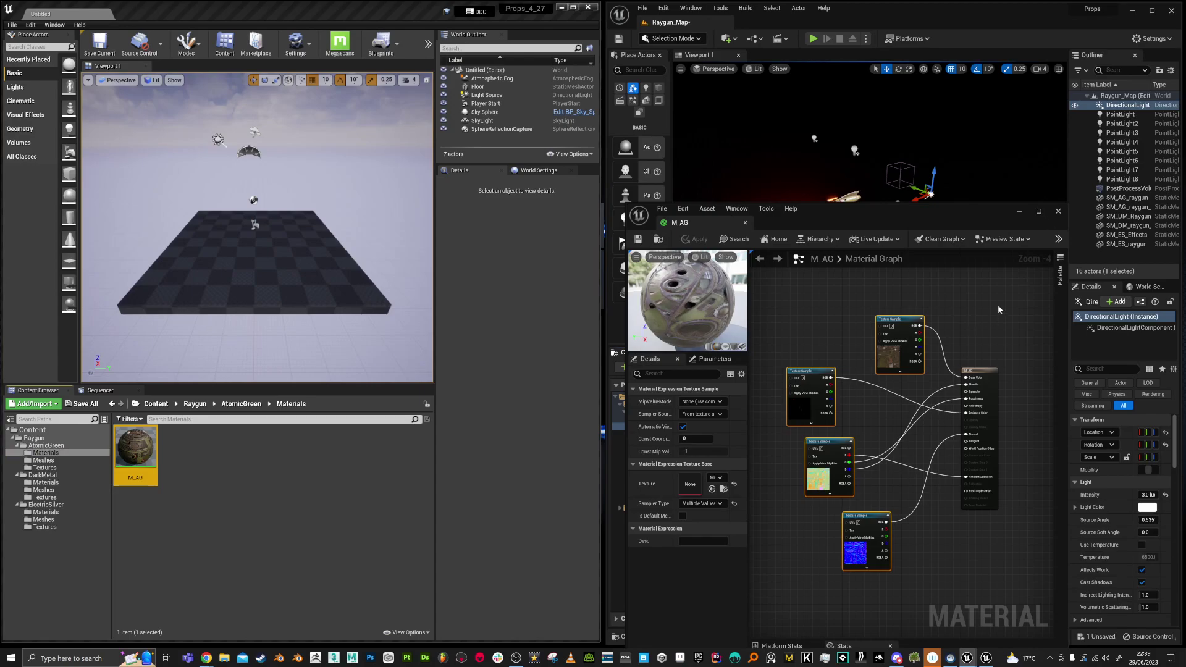
left_click(1058, 213)
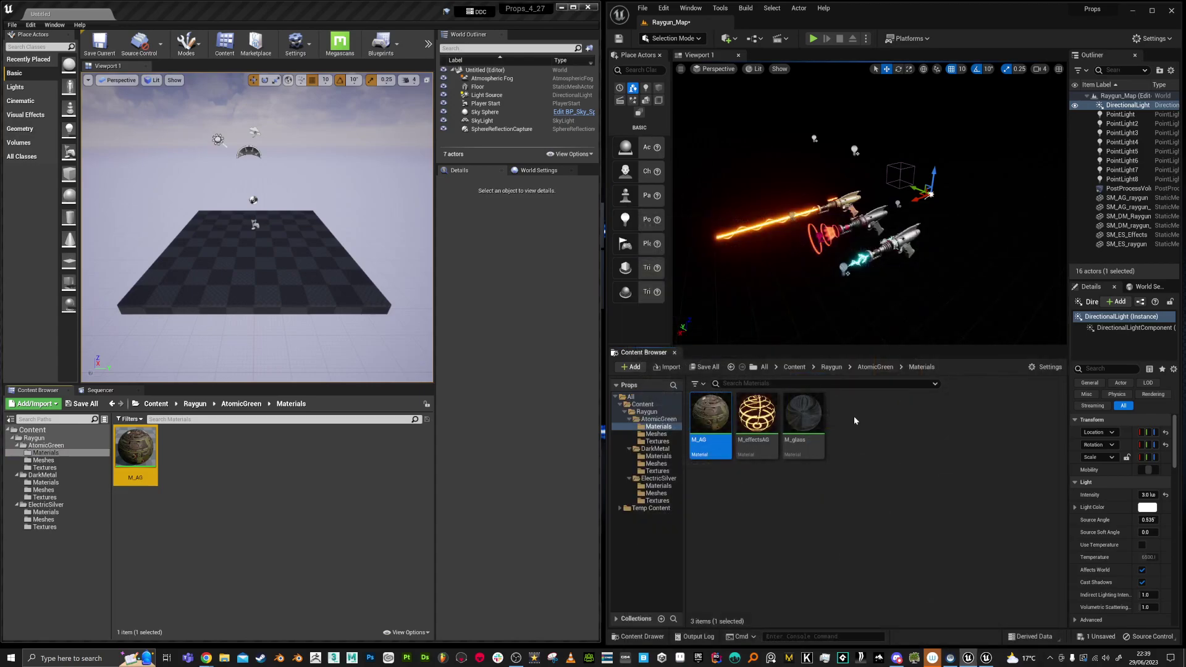
left_click(760, 426)
right_click(205, 488)
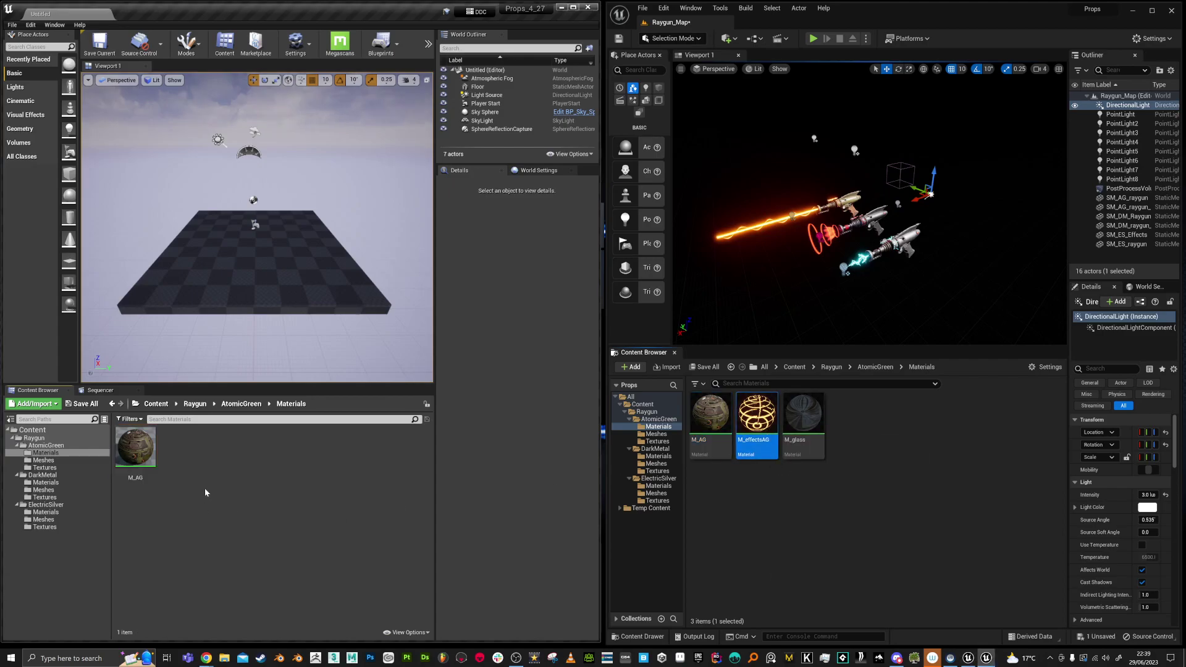
left_click(256, 297)
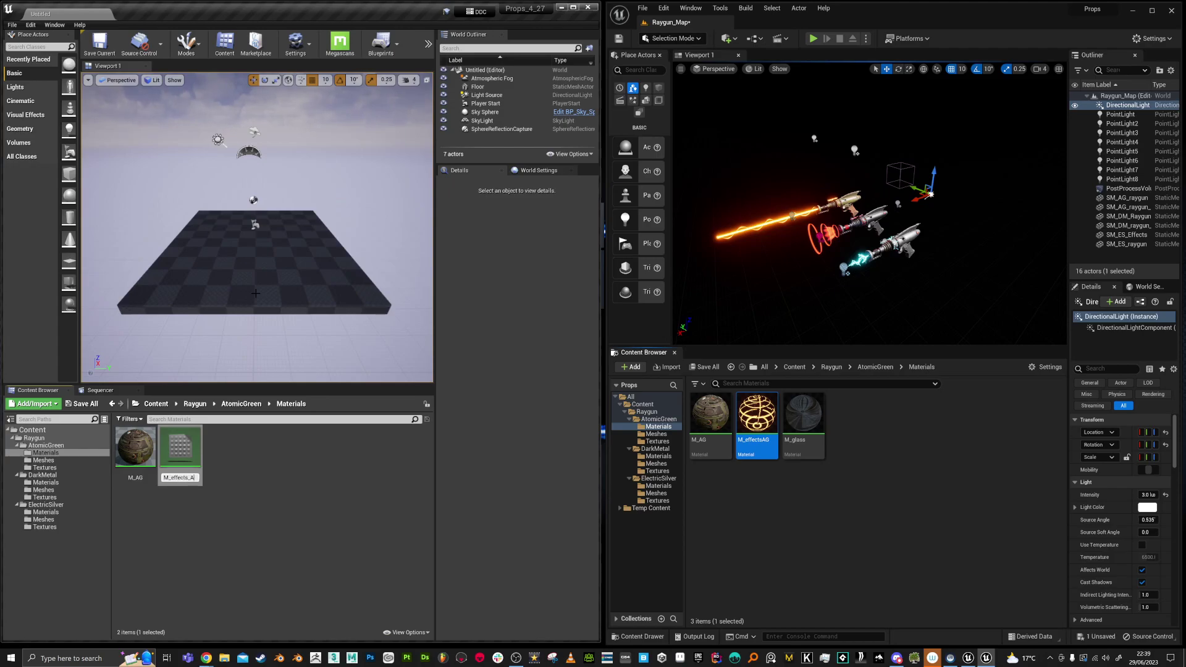
key("Return")
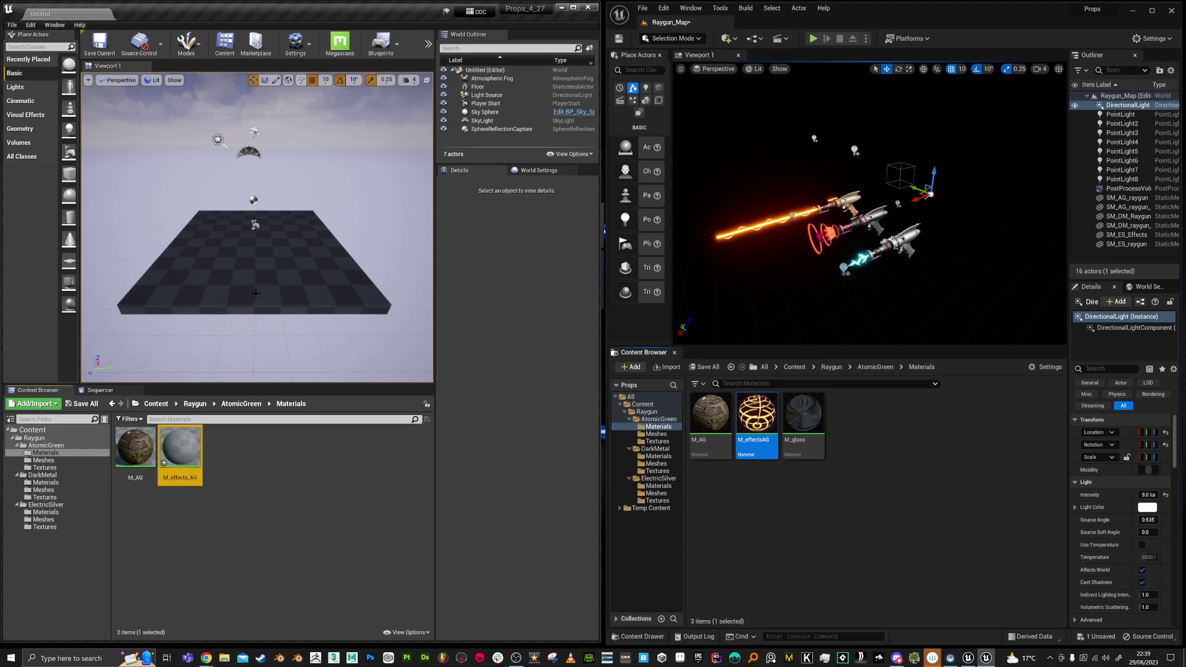
key("Return")
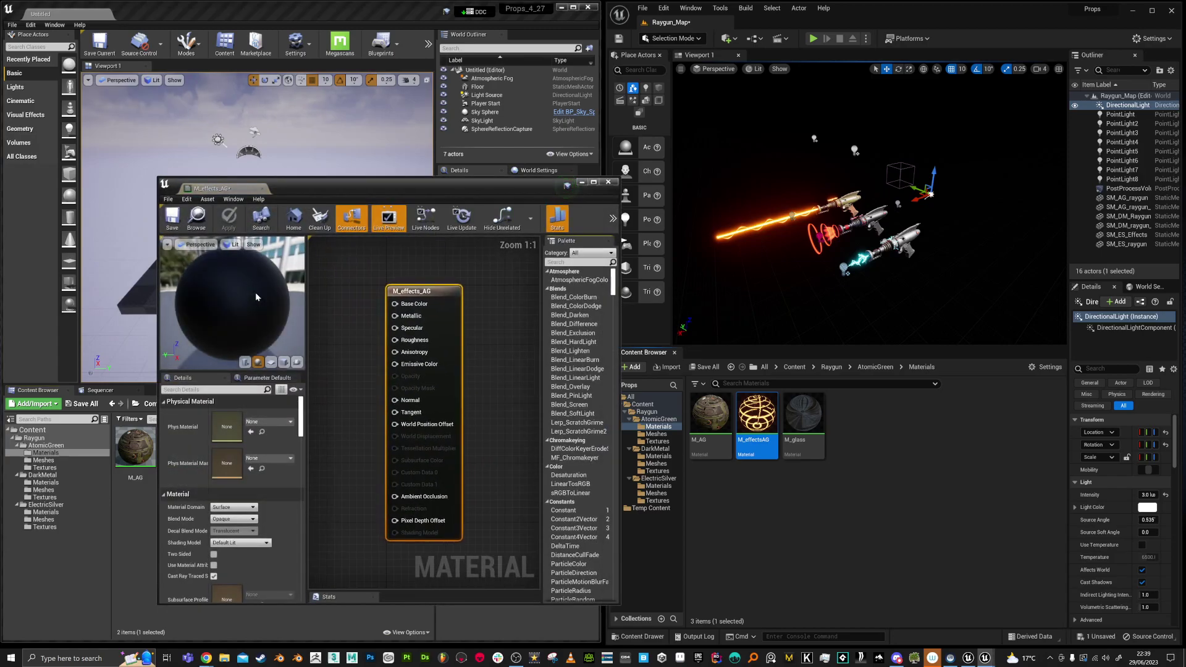
Copy the three Texture Samples and the Multiply node from the Unreal Engine 5 M_effectsAG graph into M_effects_AG.
double_click(757, 420)
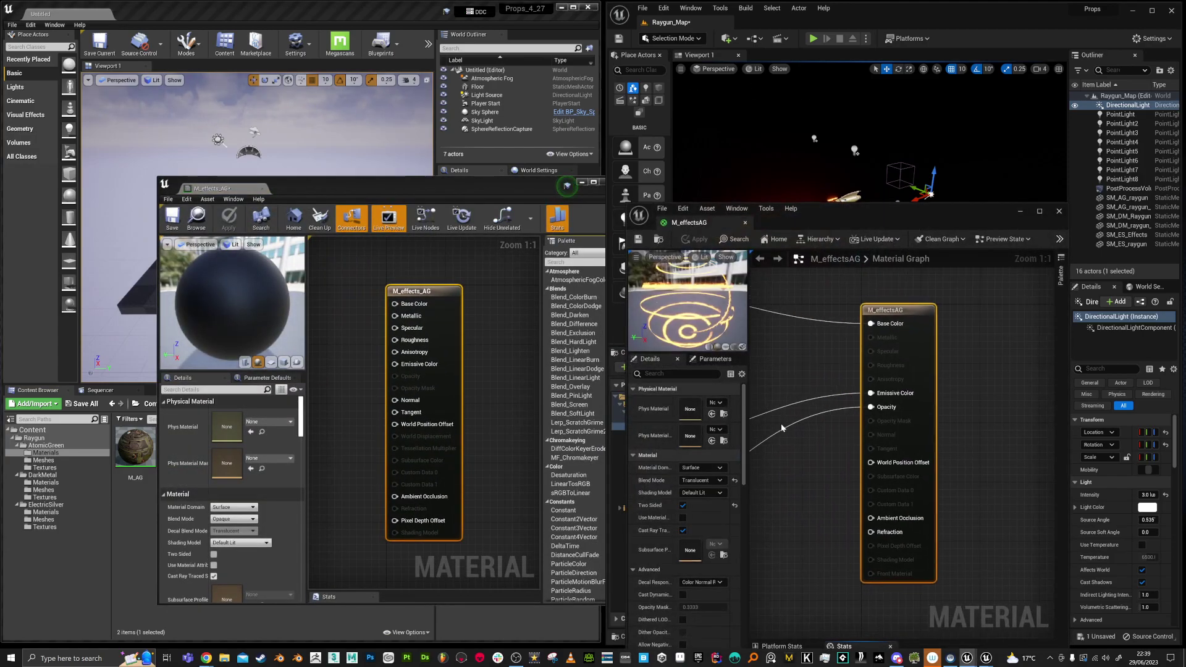
right_click_drag(788, 335, 823, 332)
left_click_drag(823, 332, 967, 590)
scroll(381, 405, "down", 4)
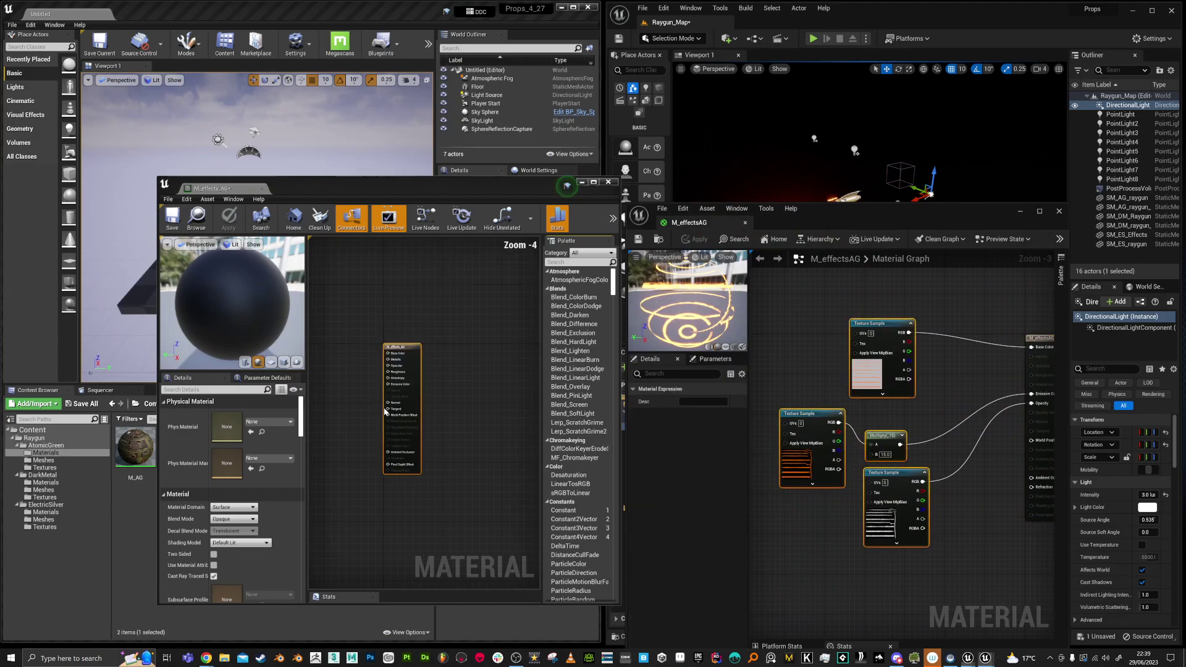
right_click_drag(381, 405, 524, 422)
left_click(344, 377)
key("ctrl+v")
scroll(349, 384, "up", 4)
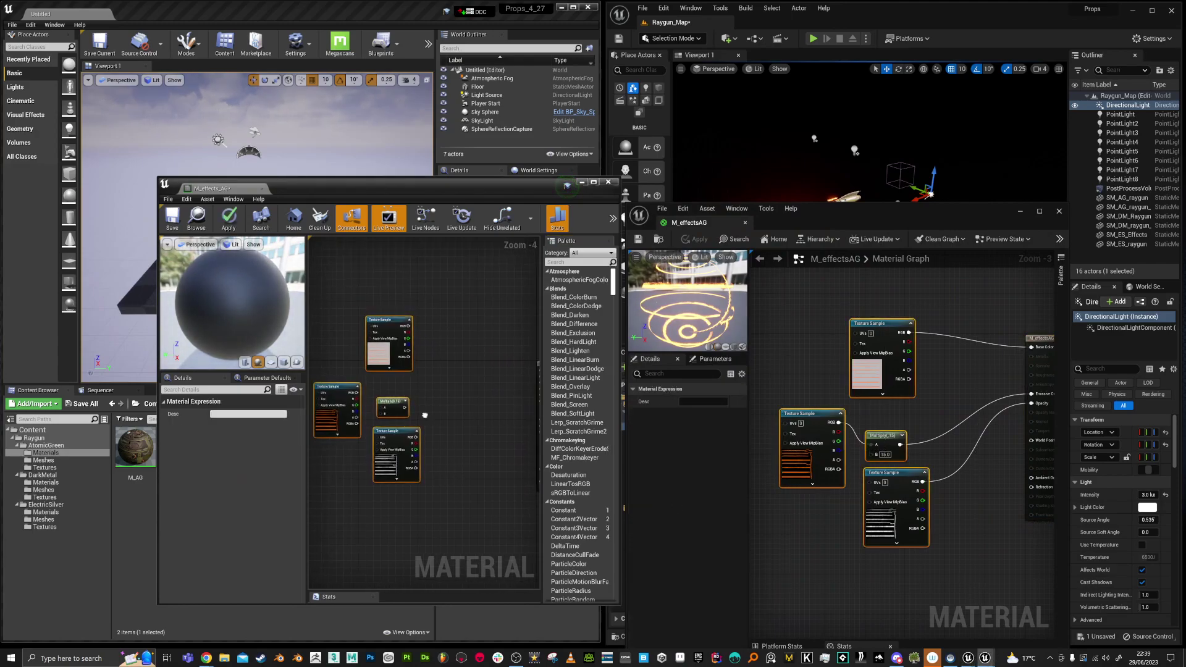
Connect the RGB output of the orange-on-black Texture Sample to the Multiply node's A input in M_effects_AG.
left_click_drag(386, 448, 390, 423)
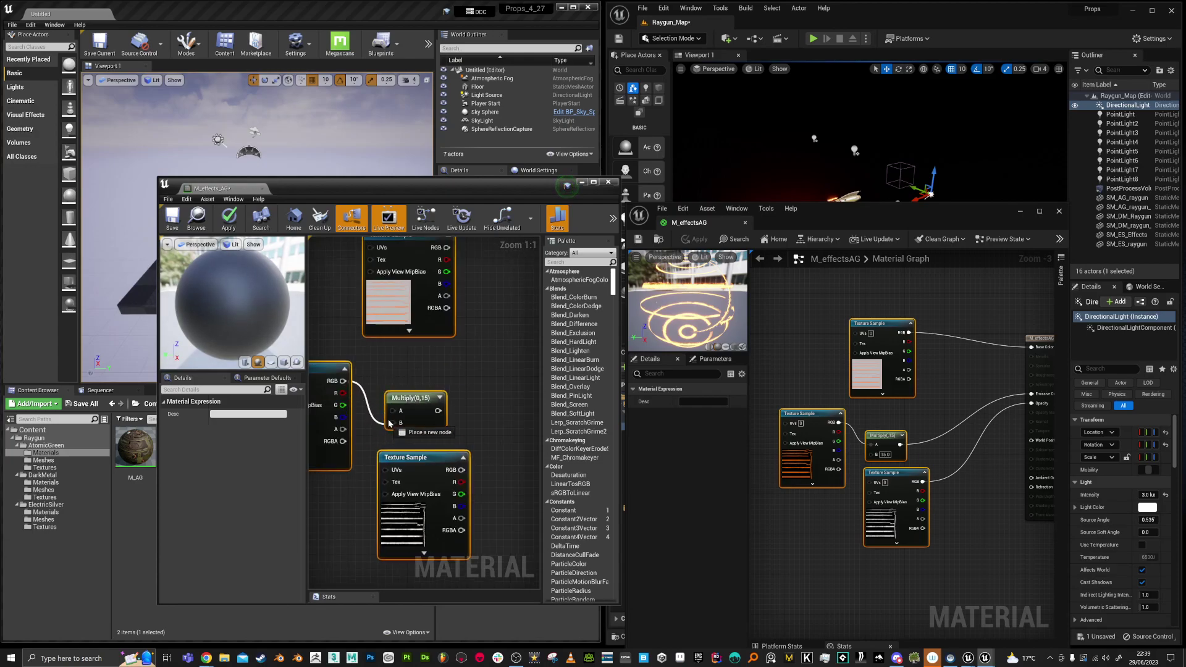
scroll(498, 430, "down", 3)
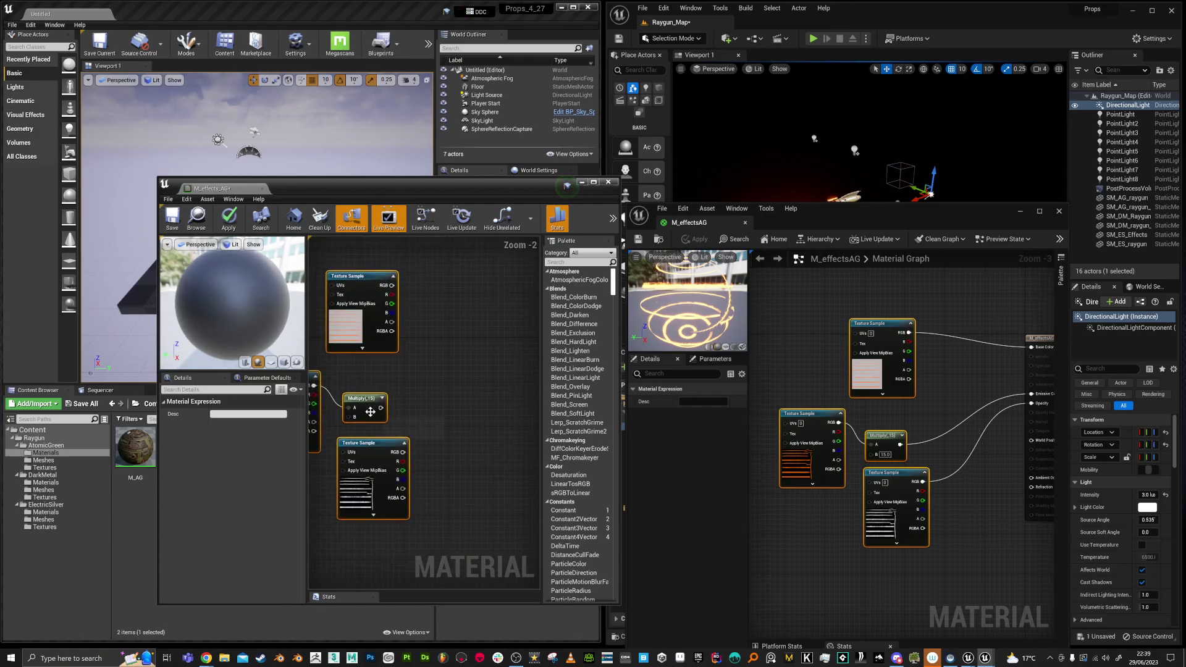
right_click_drag(428, 456, 381, 462)
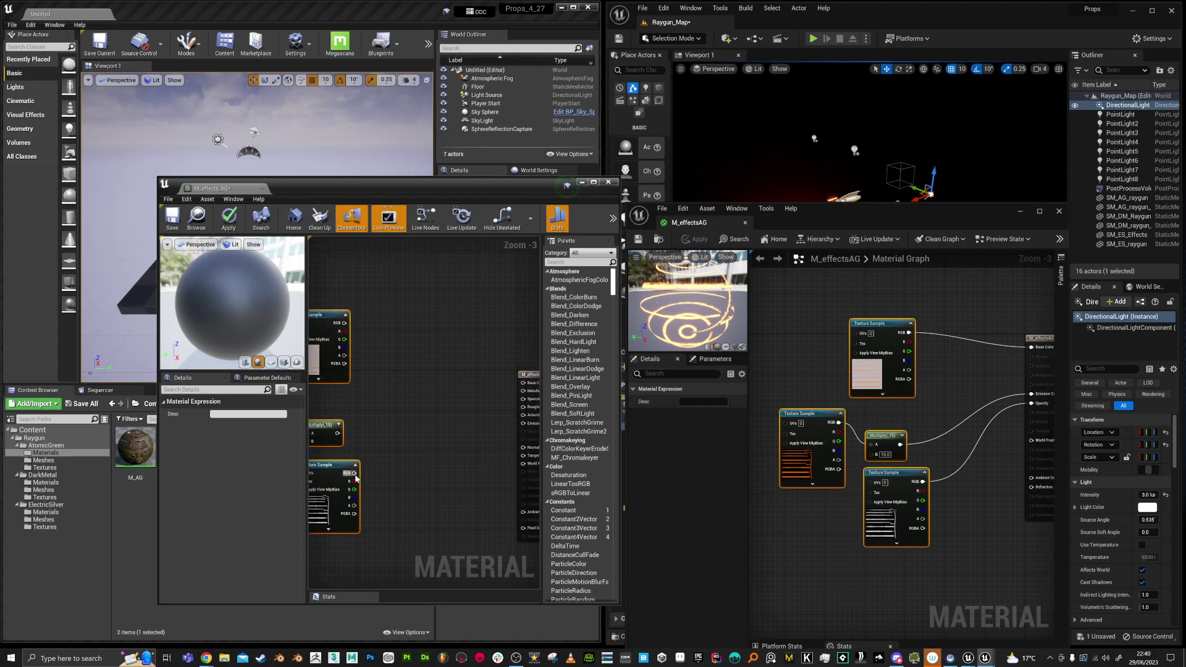
left_click_drag(358, 473, 519, 432)
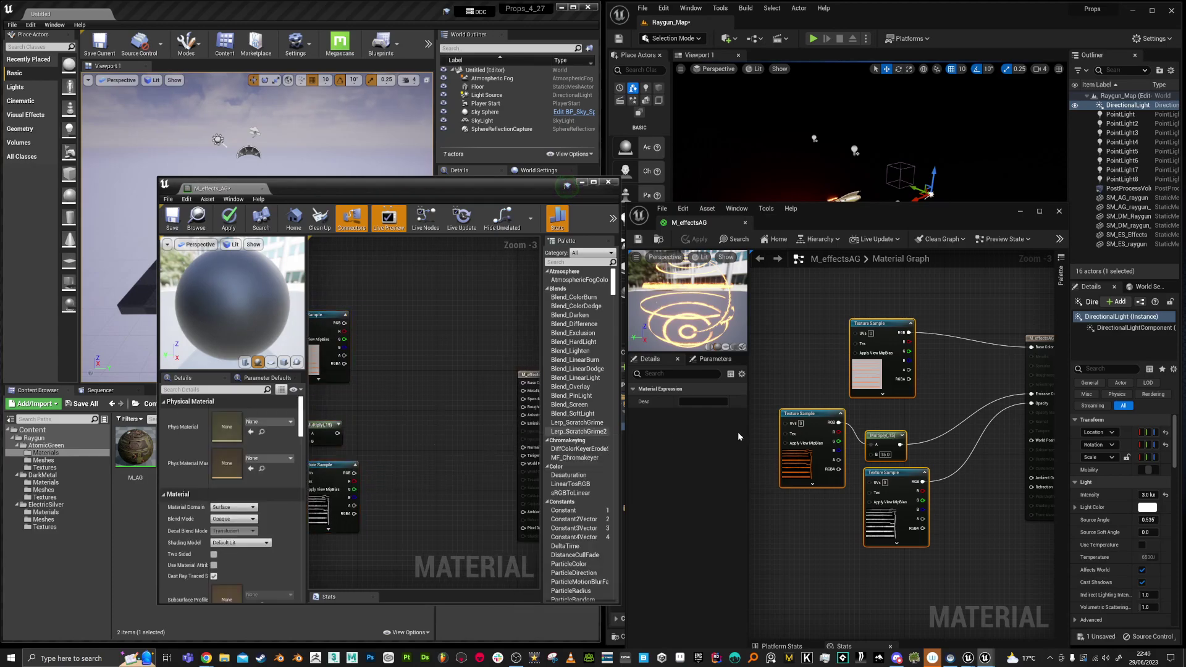
Match the original's material settings in M_effects_AG by setting Blend Mode to Translucent and enabling Two Sided.
left_click(1040, 350)
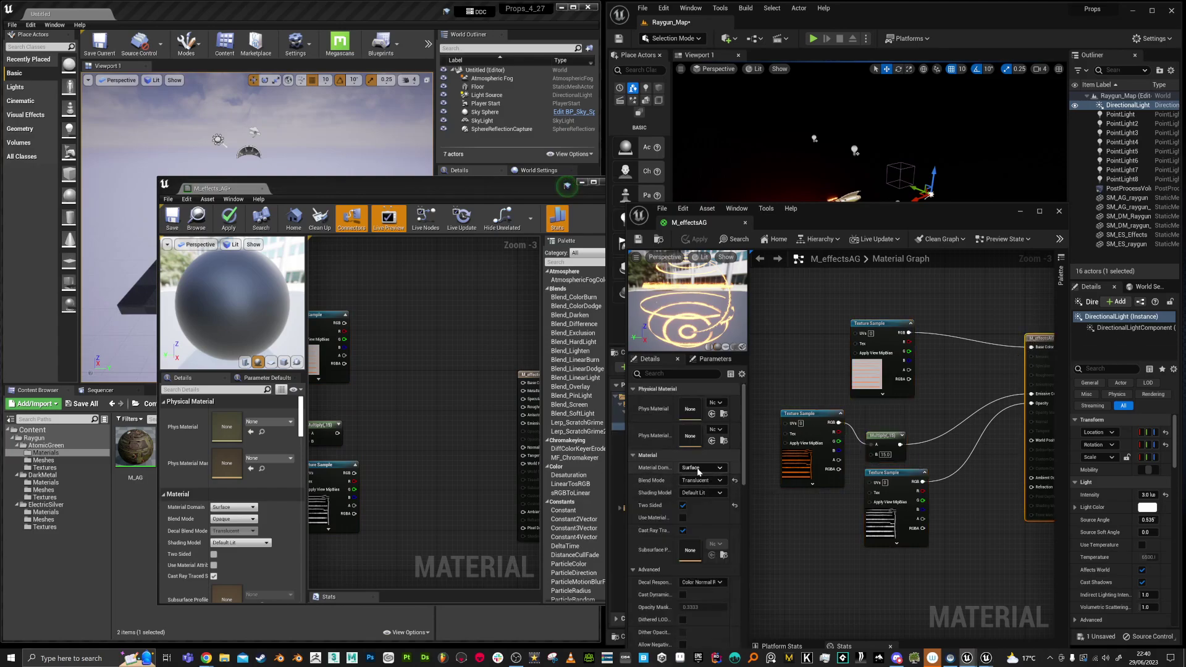
left_click(388, 461)
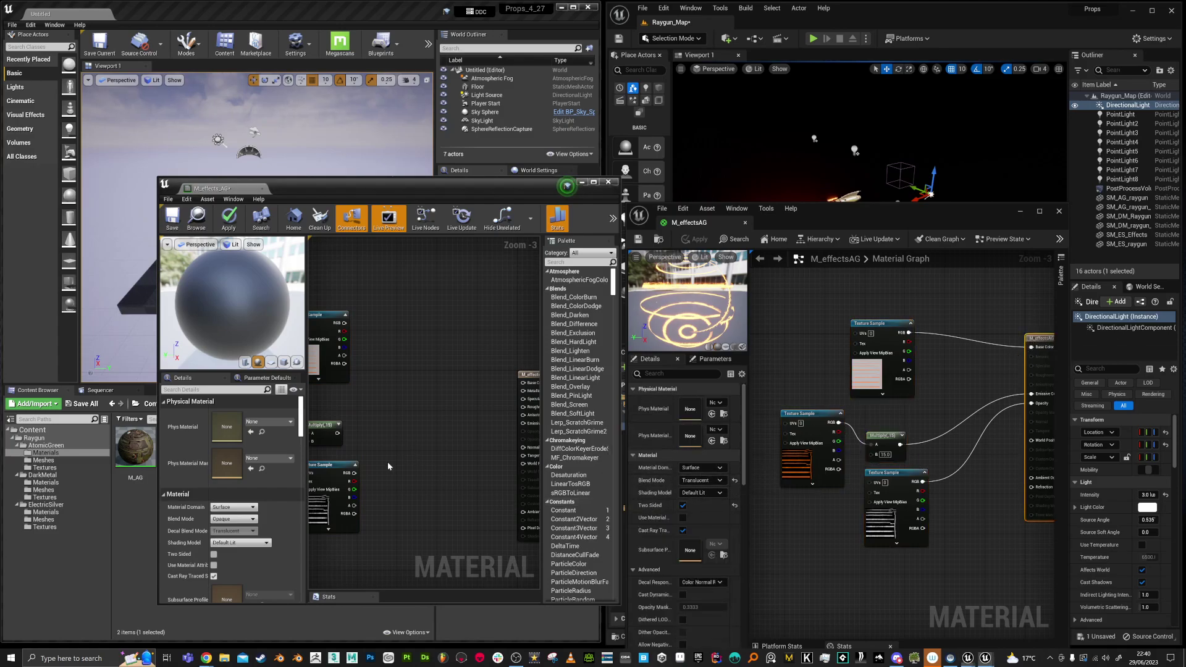
left_click(224, 520)
left_click(234, 537)
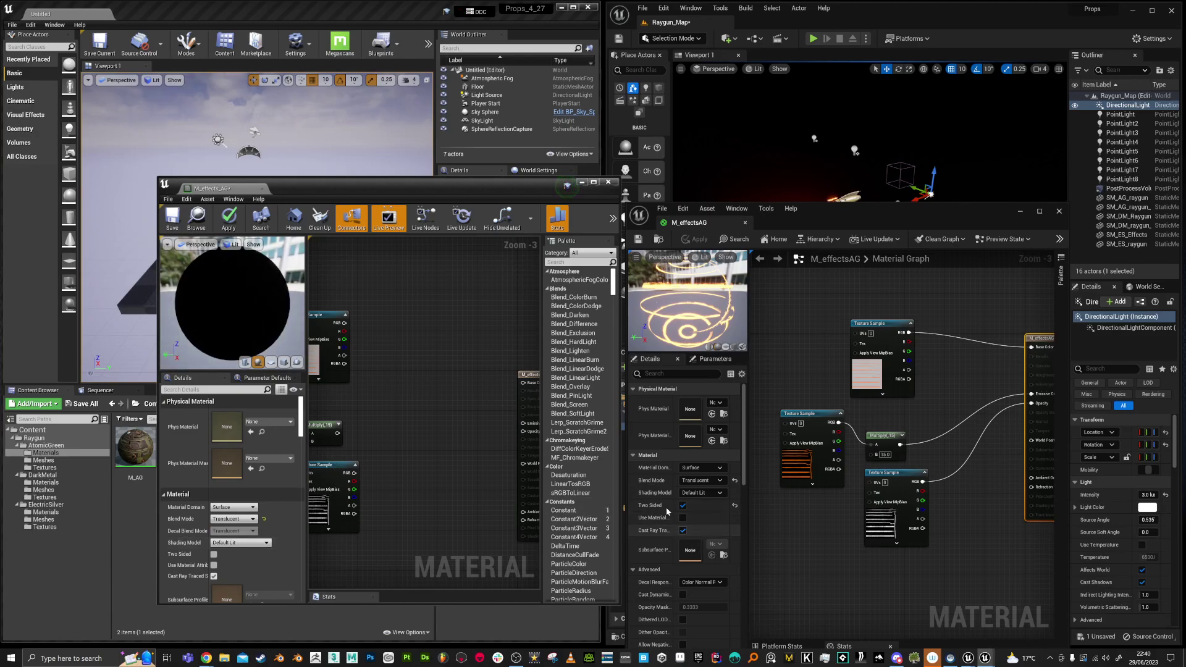
left_click(214, 554)
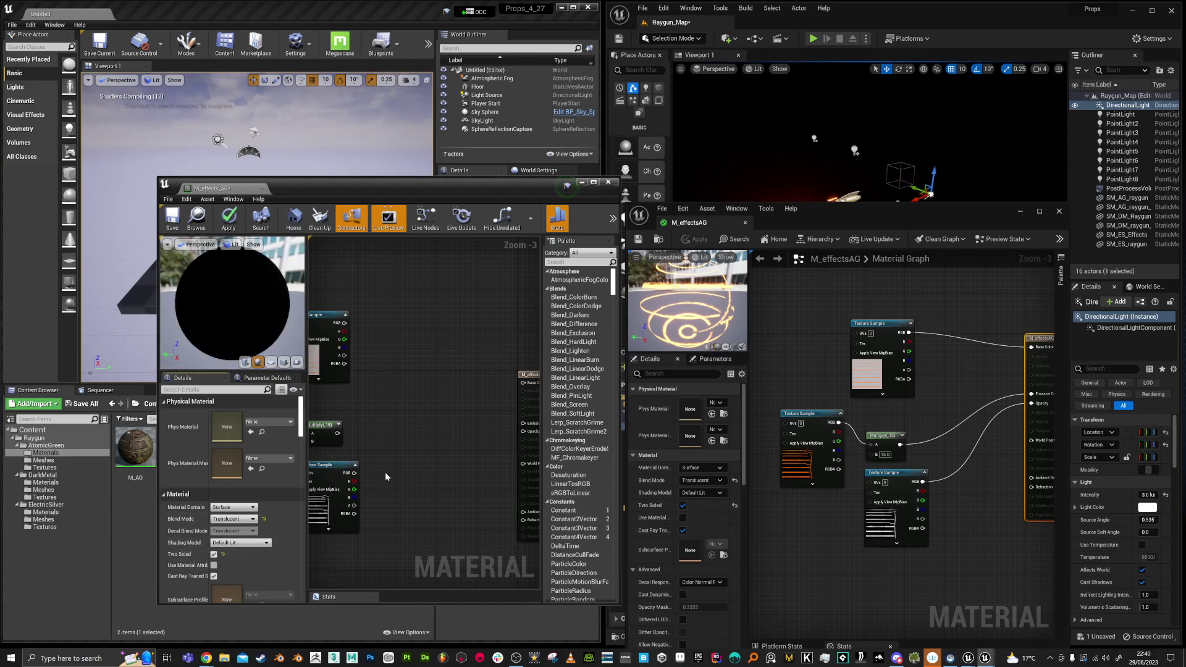
Move the M_effects_AG result node closer to the pasted Texture Samples and Multiply node.
right_click_drag(384, 472, 370, 467)
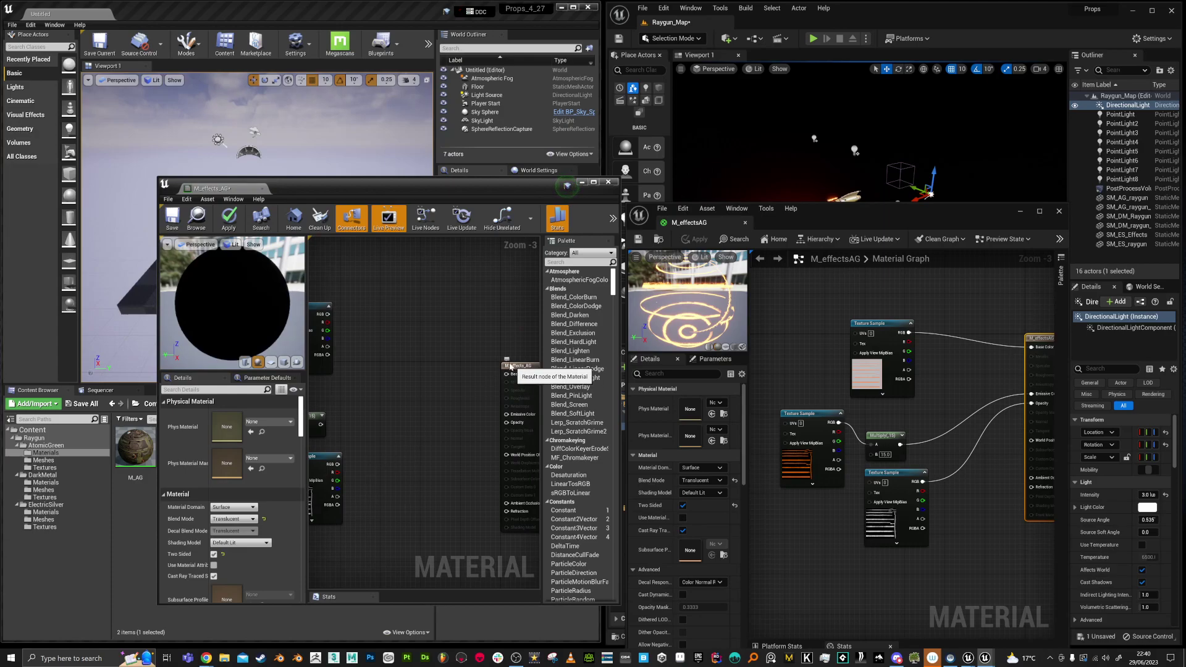
left_click_drag(511, 366, 396, 336)
right_click_drag(344, 377, 445, 360)
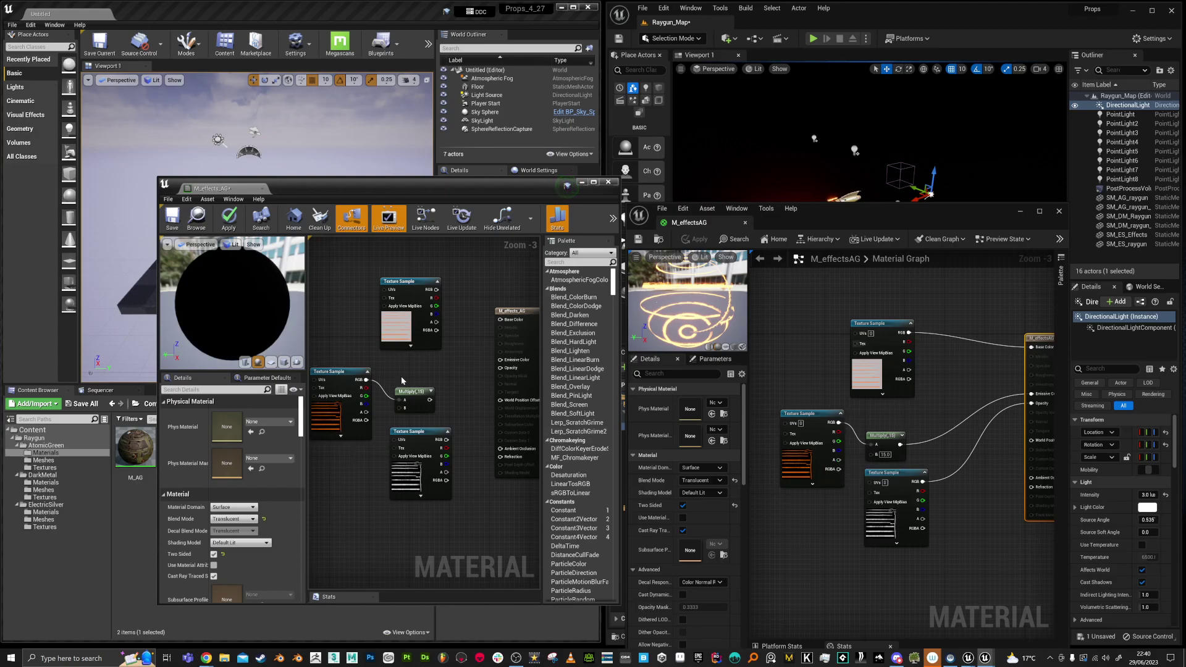
right_click_drag(371, 443, 389, 449)
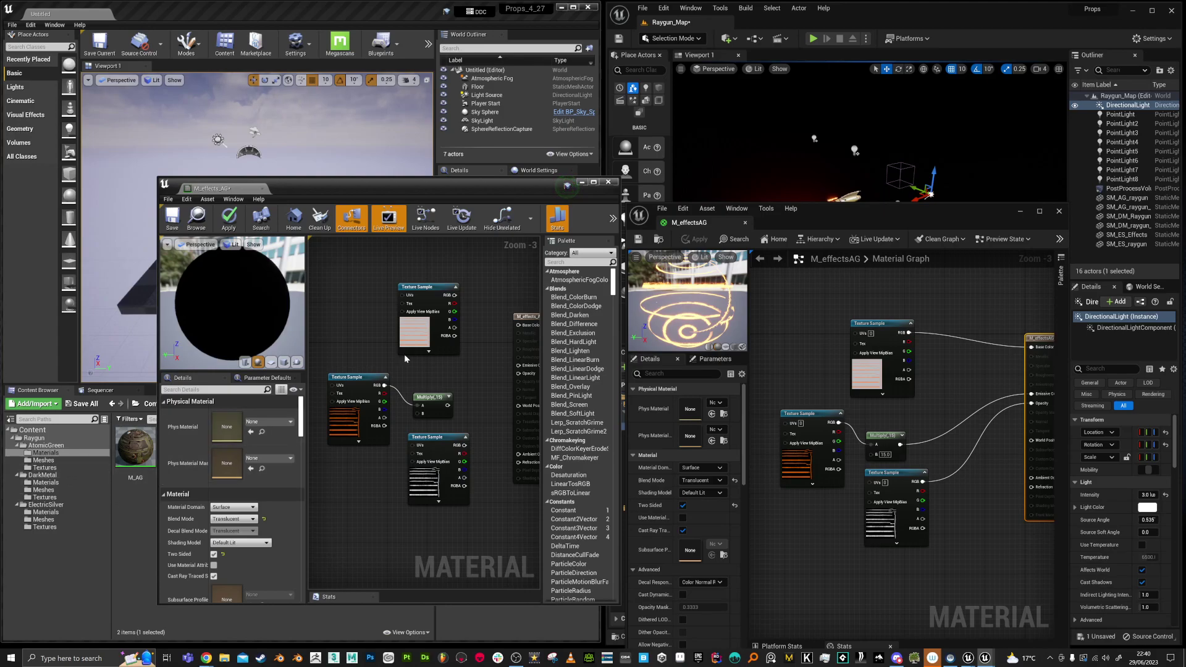
right_click_drag(404, 354, 389, 348)
Wire the upper Texture Sample's RGB to Base Color, Multiply to Emissive Color, and the black-and-white Texture Sample's RGB to Opacity.
left_click_drag(438, 288, 505, 323)
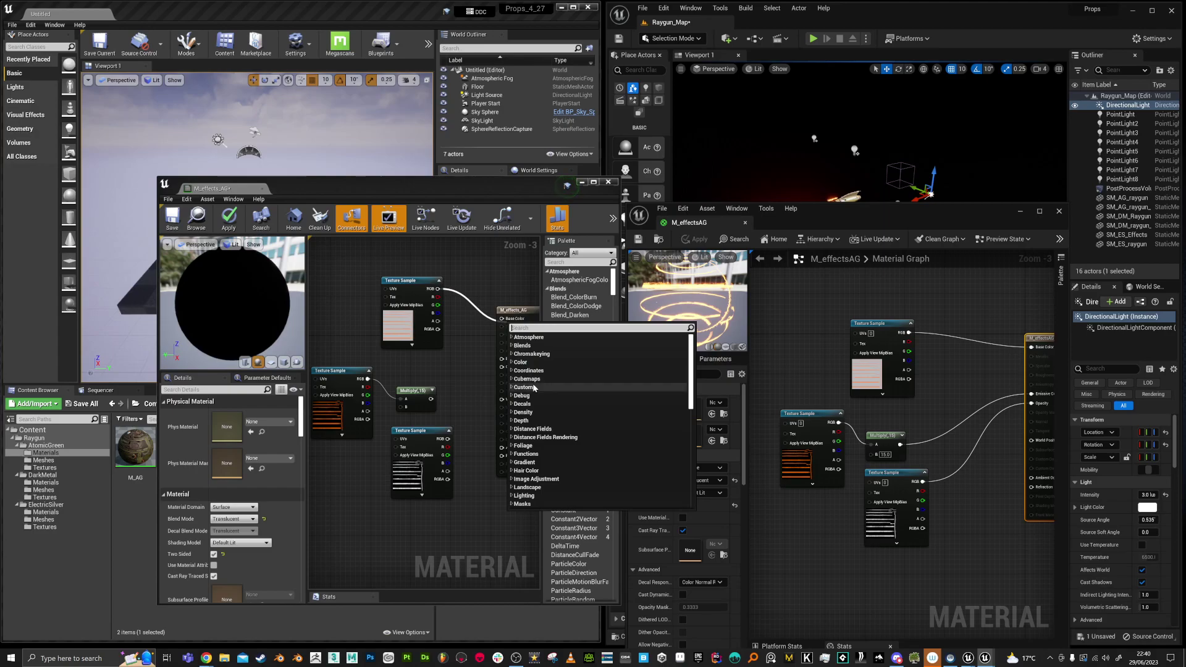
left_click(462, 316)
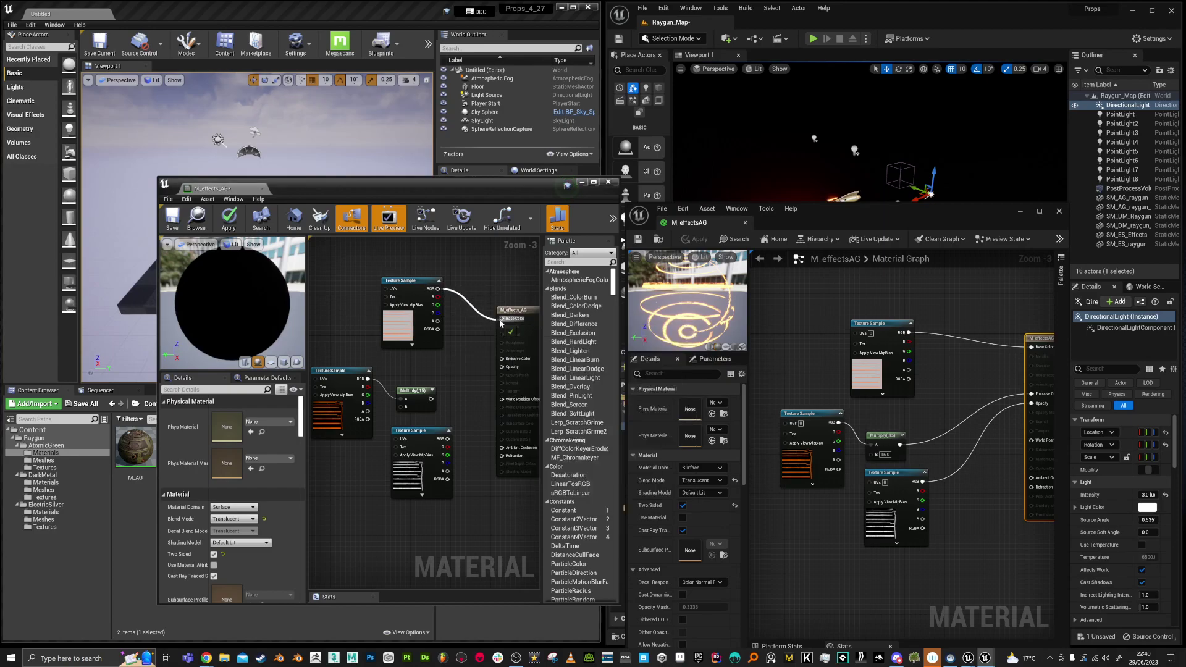
left_click_drag(500, 322, 502, 318)
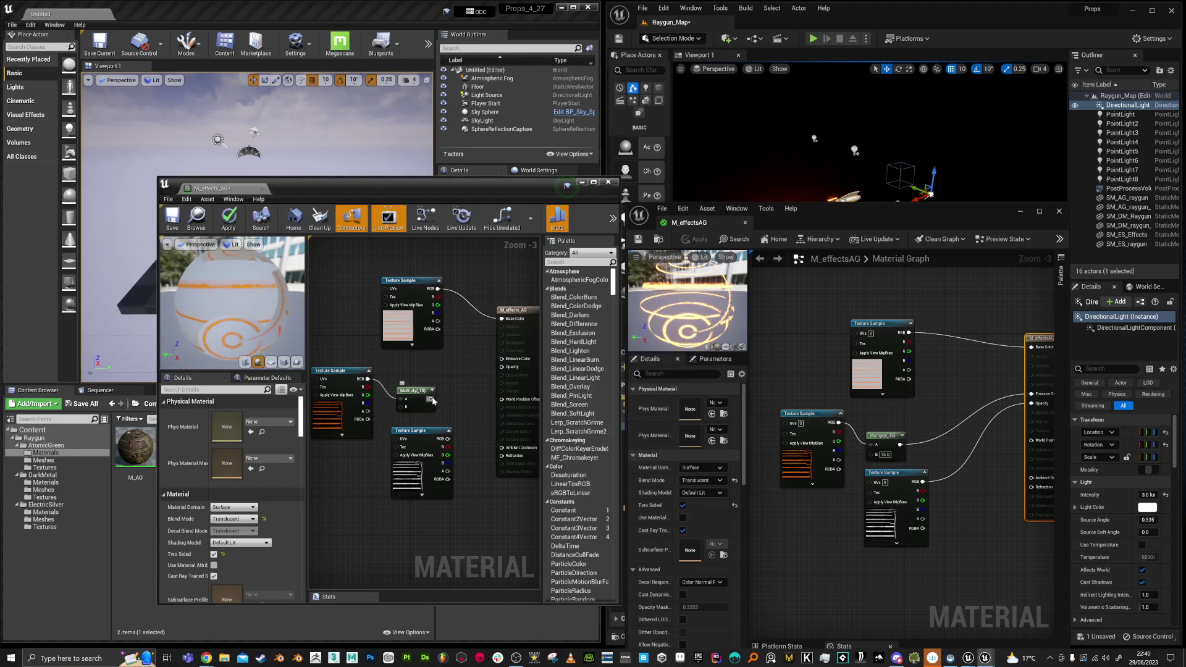
left_click_drag(504, 362, 502, 359)
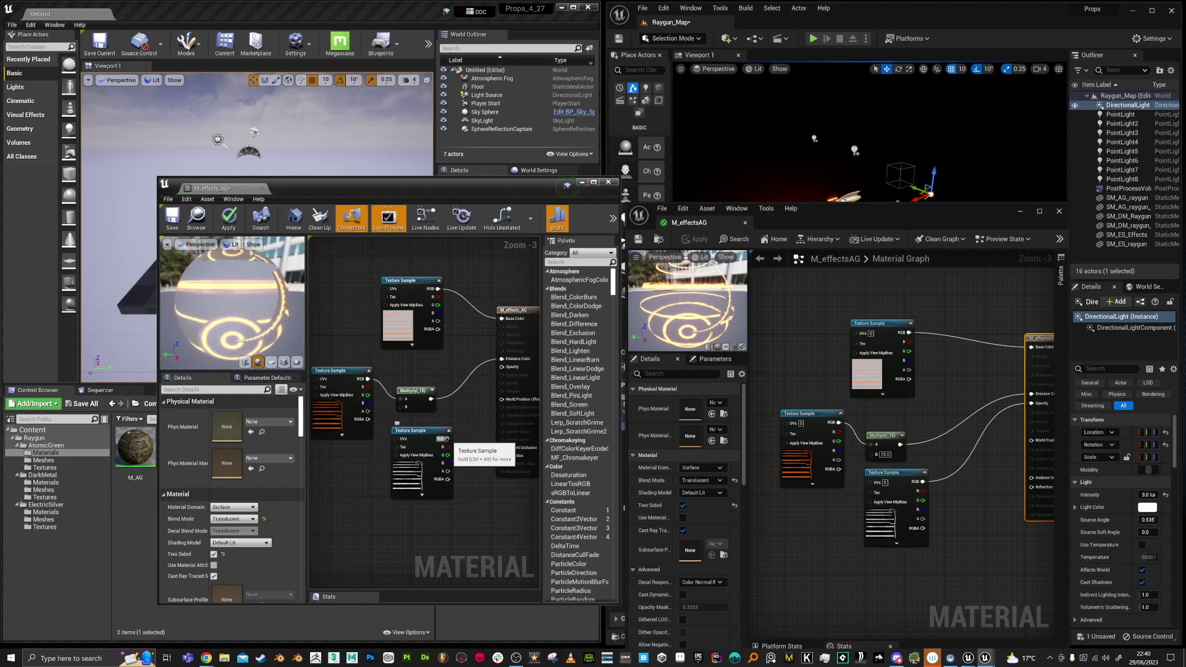
left_click_drag(448, 439, 502, 366)
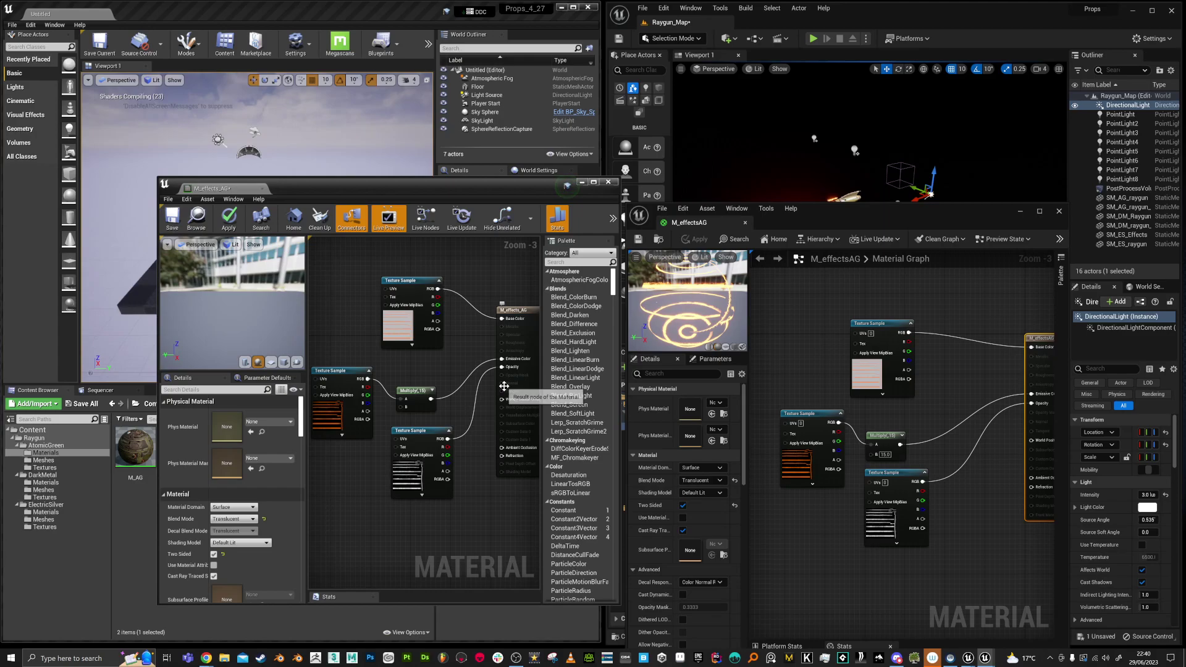
Apply and save the changes to M_effects_AG, and close its material editor.
left_click(228, 217)
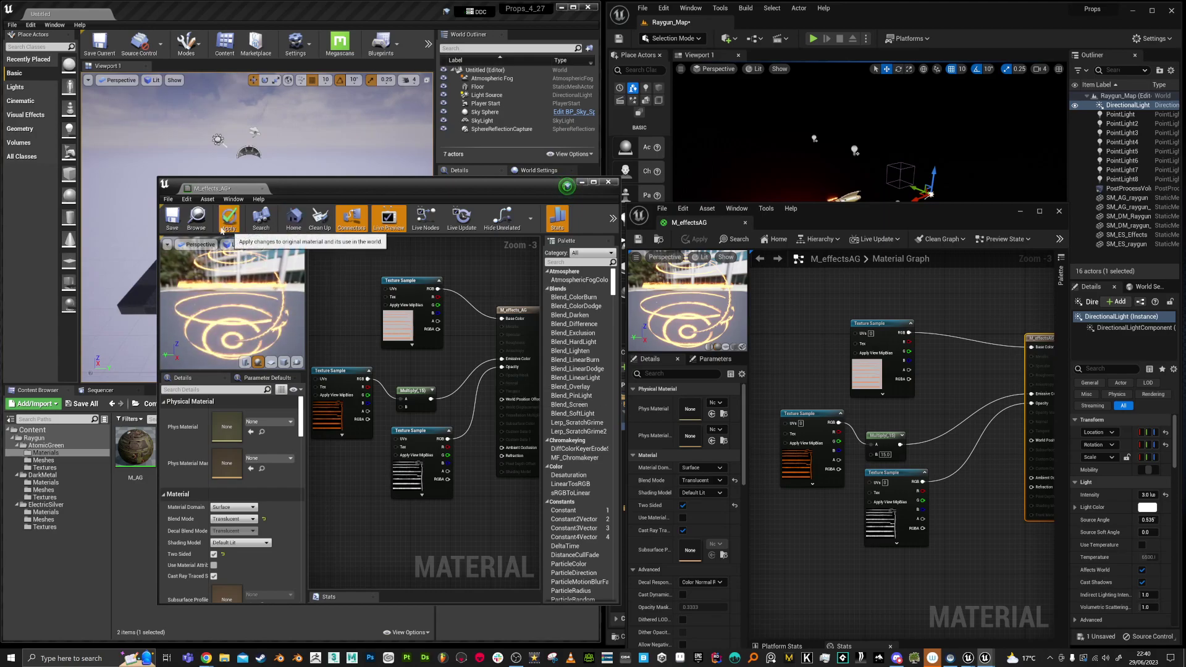
left_click(173, 217)
left_click(262, 189)
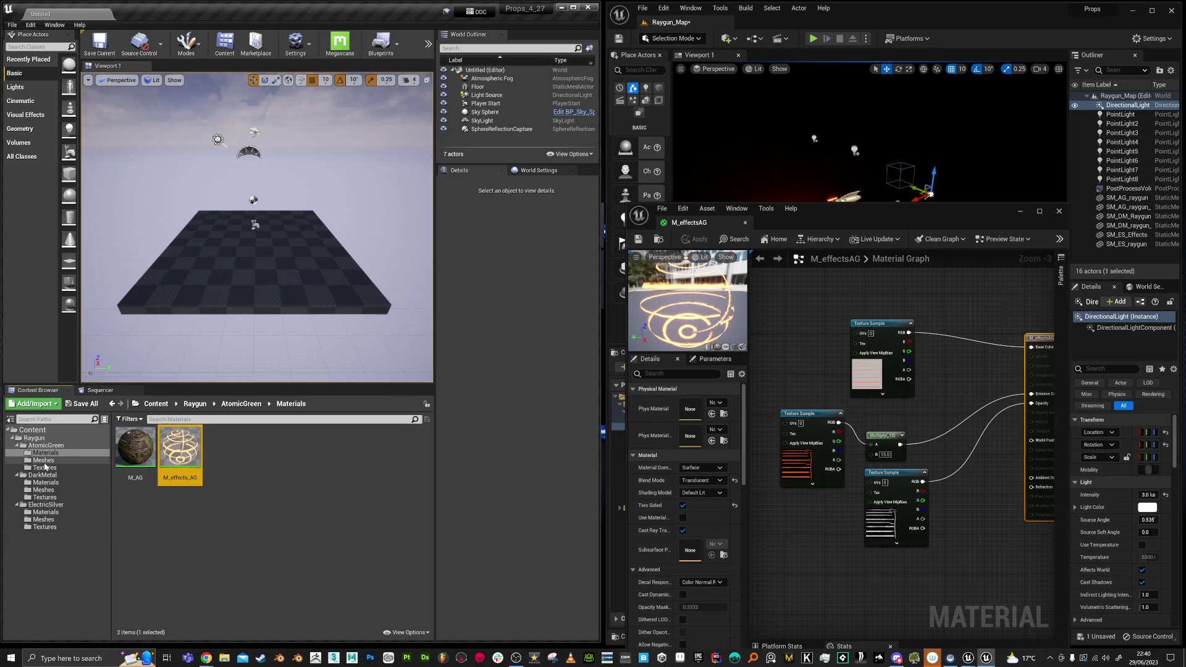
For the AtomicGreen Meshes folder, choose SM_AG_raygun and SM_AG_raygun_effects2 from the AG Meshes directory as import files.
left_click(46, 482)
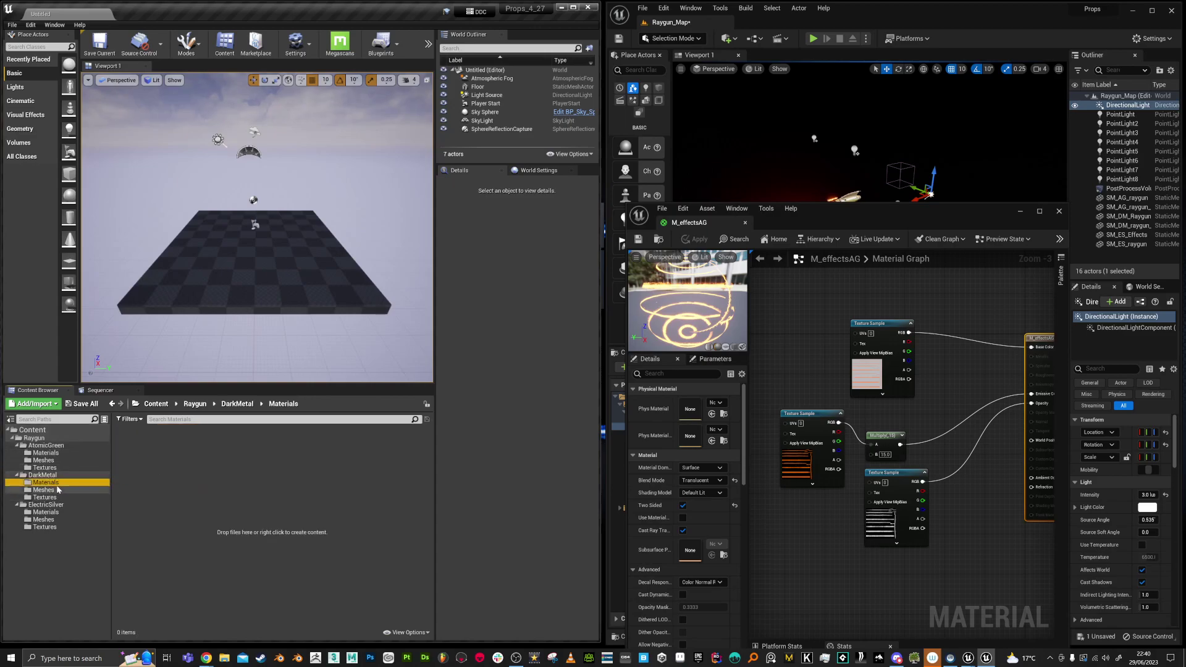
left_click(45, 452)
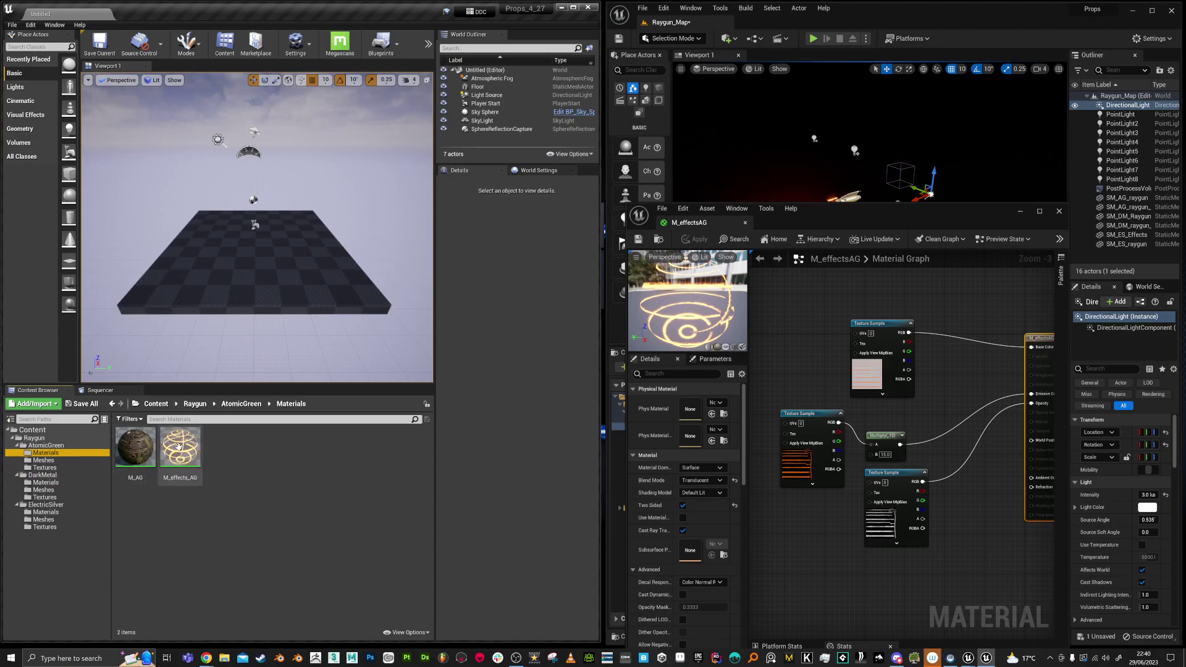
left_click(60, 463)
right_click(276, 466)
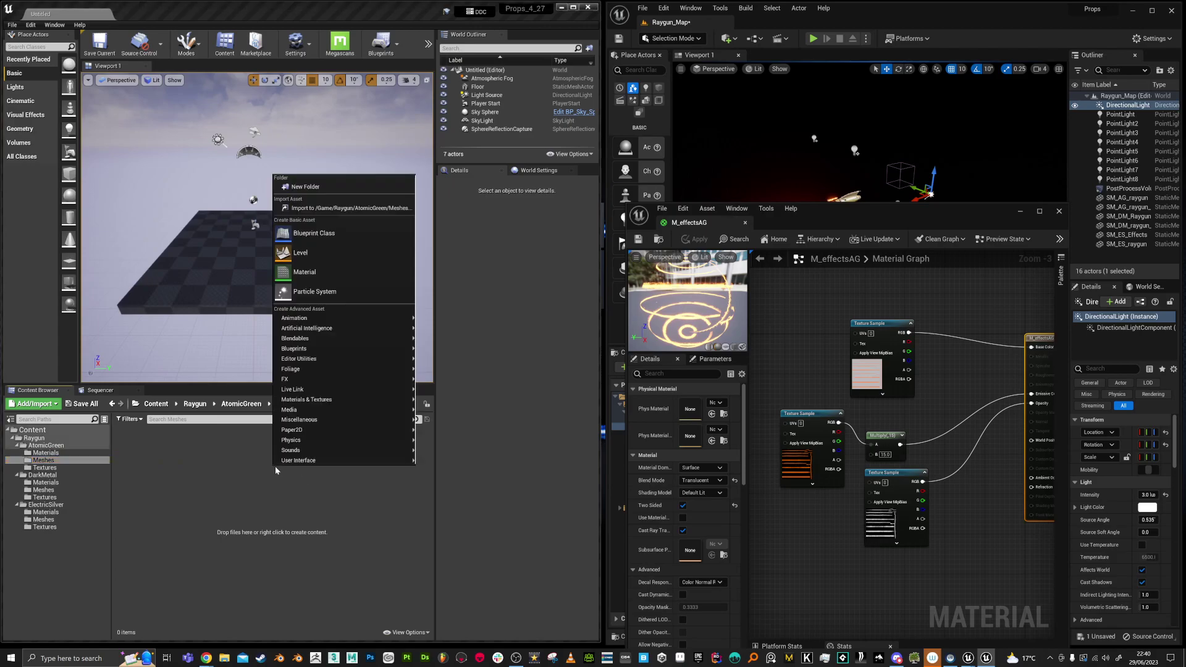
mouse_move(297, 426)
left_click(377, 207)
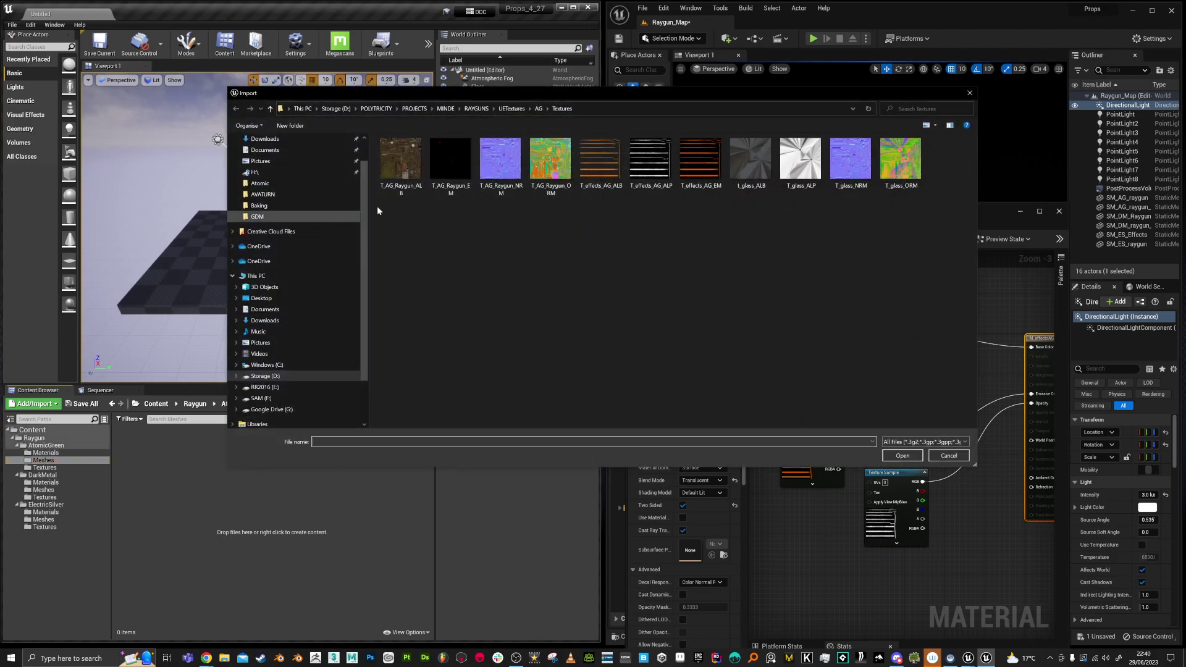
left_click(537, 110)
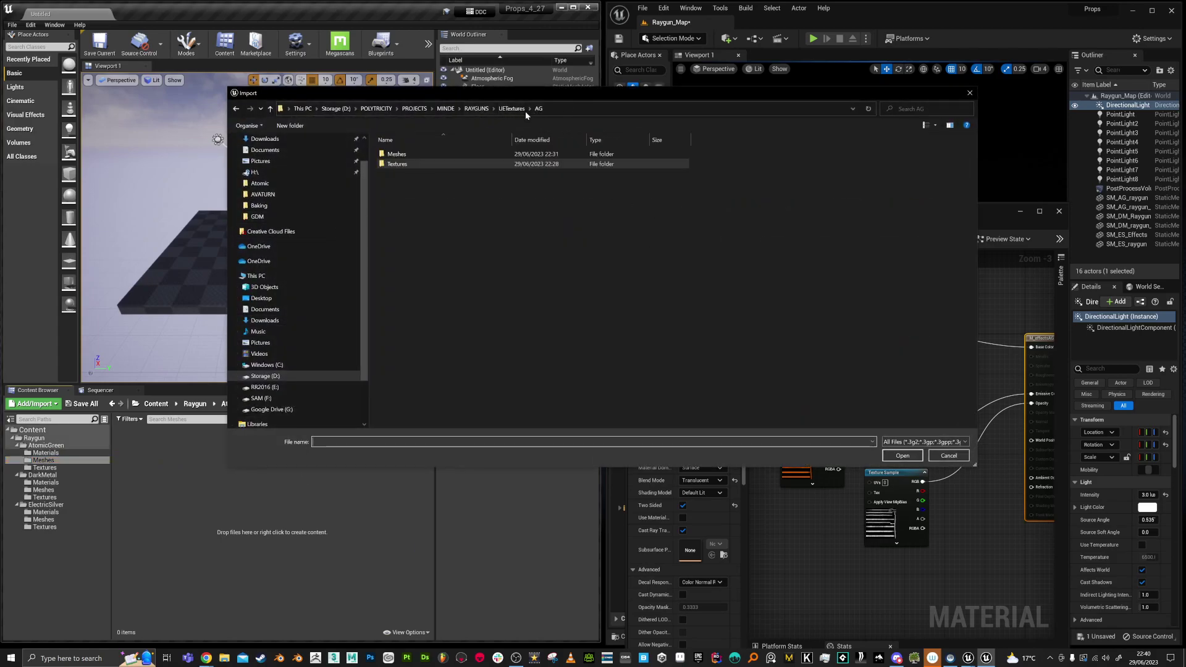
double_click(398, 154)
left_click_drag(408, 196, 401, 153)
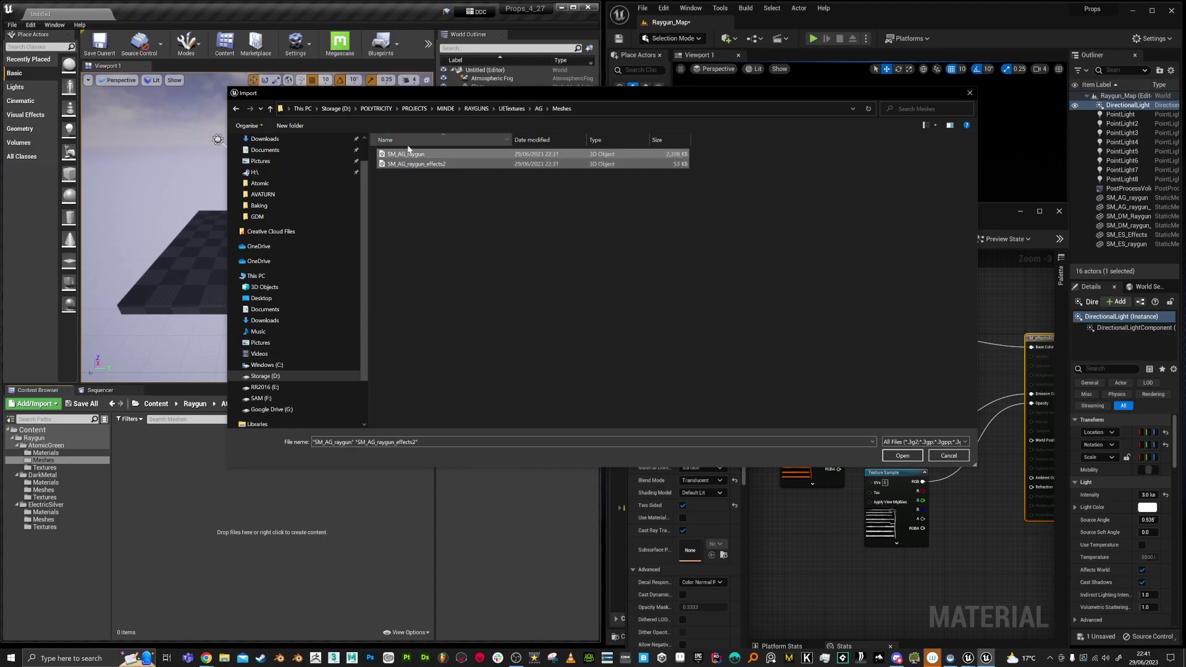
Import both chosen FBX files as static meshes with the existing import options, and close the Message Log.
left_click(901, 456)
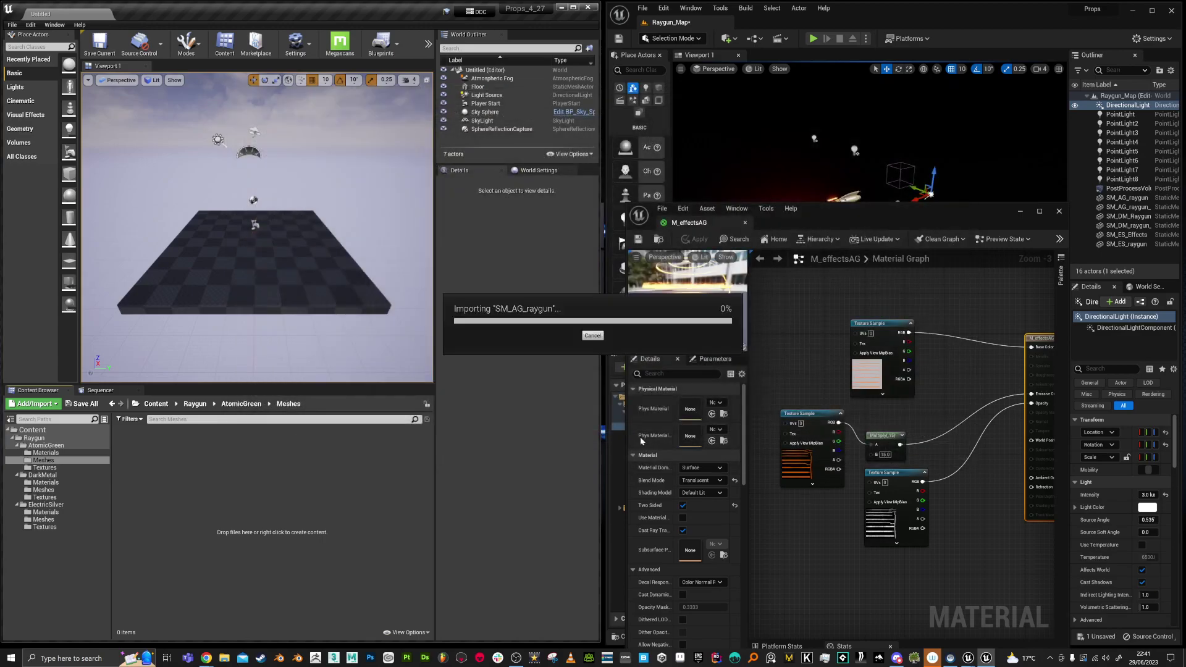
left_click(642, 470)
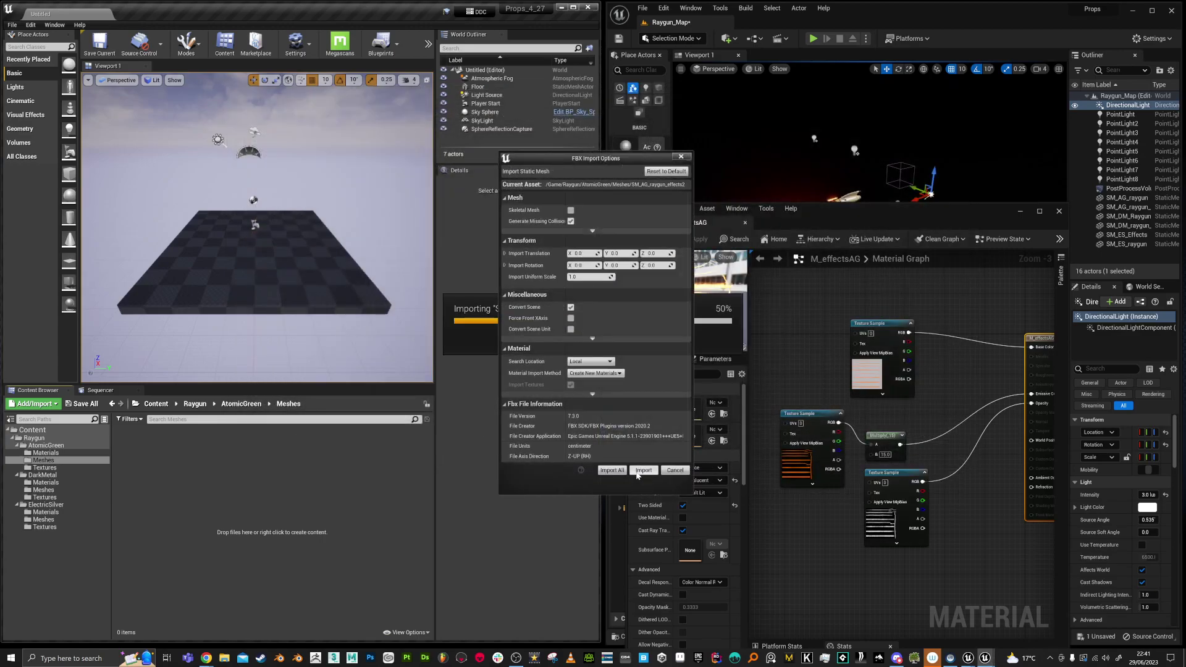
left_click(638, 472)
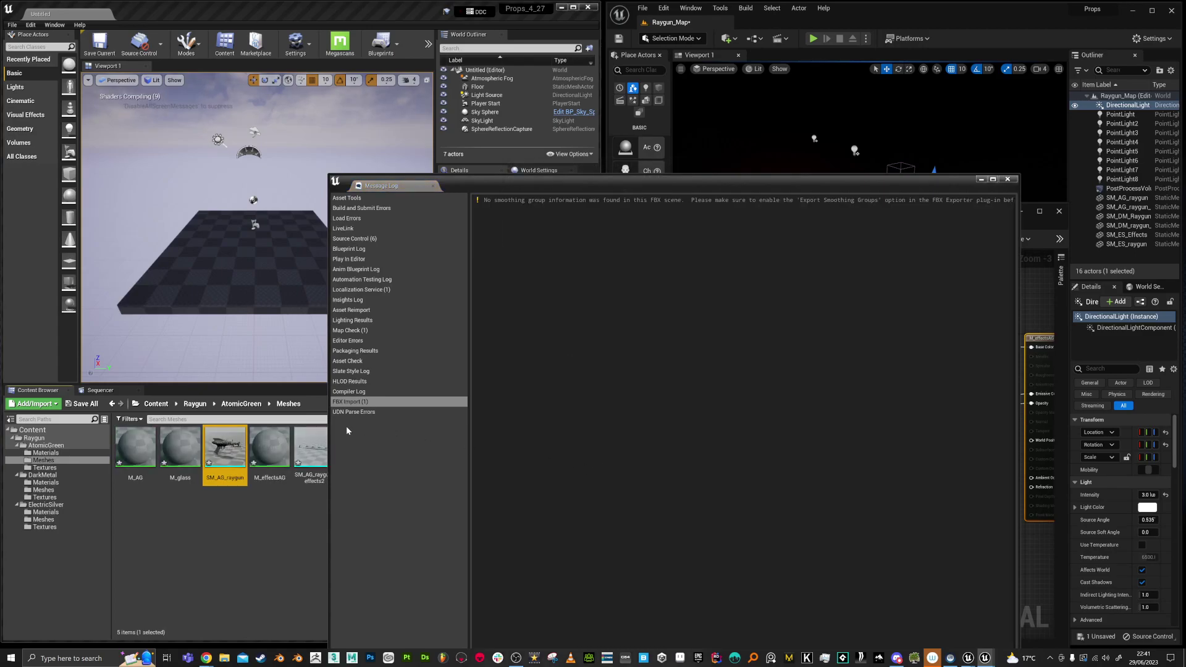
left_click(1008, 180)
Delete the imported M_AG, M_glass and M_effectsAG materials from the AtomicGreen Meshes folder.
left_click(313, 450)
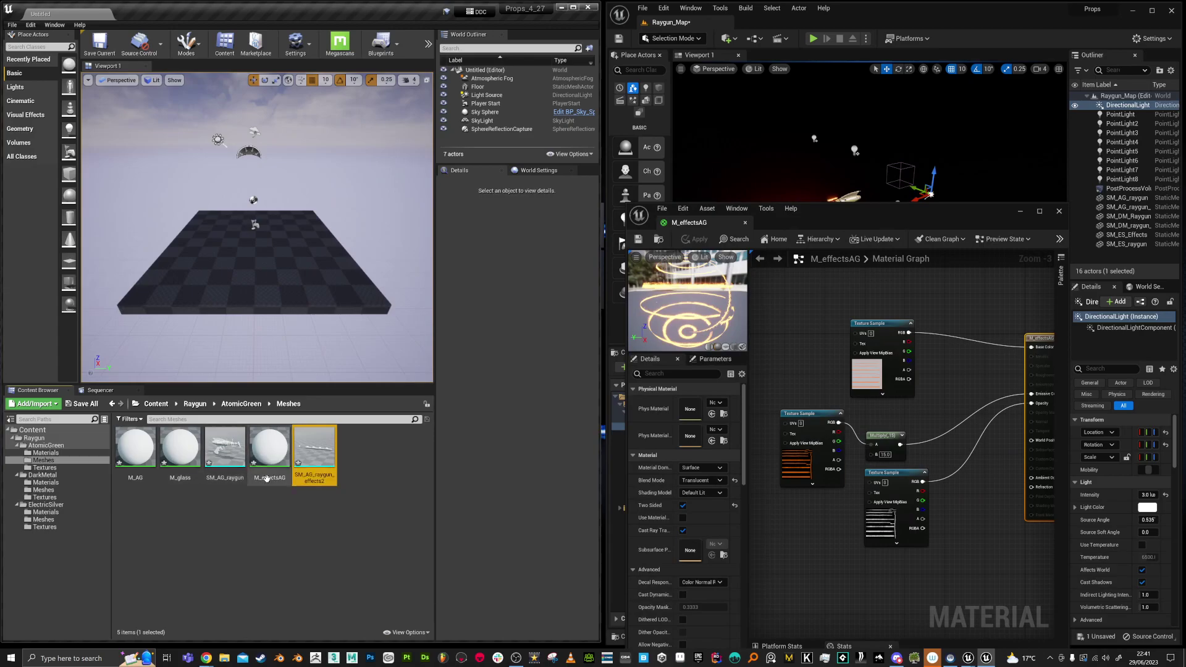
left_click(269, 454)
left_click(180, 453, "ctrl")
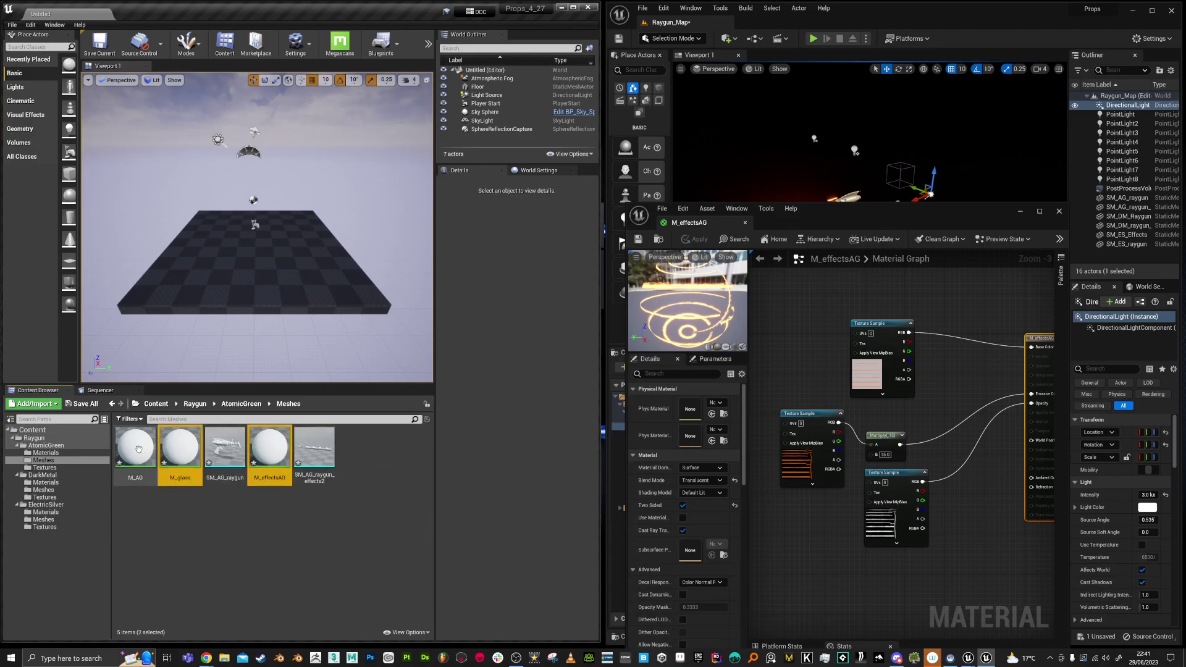
left_click(138, 449, "ctrl")
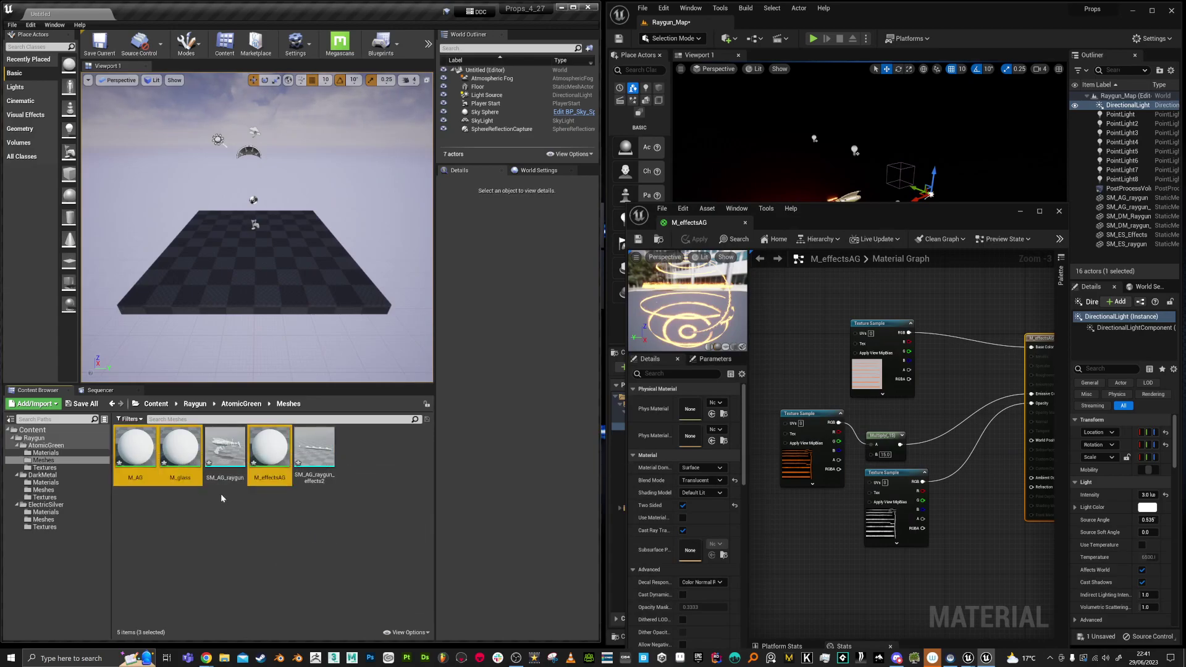
key("Delete")
left_click(535, 477)
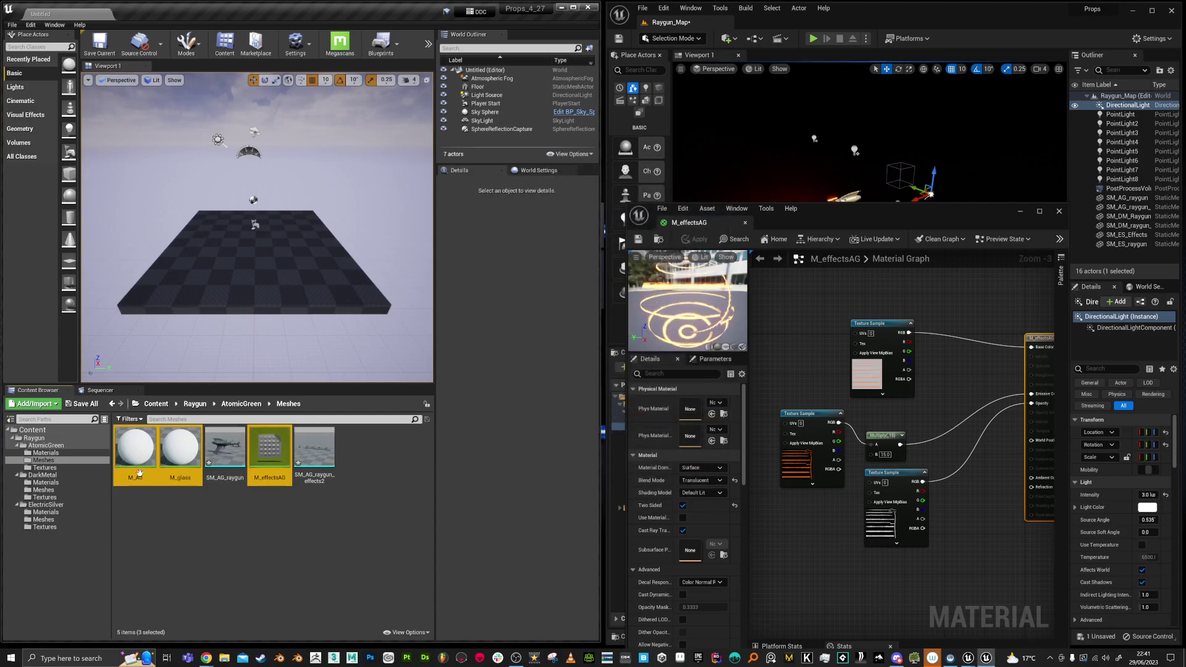
In the Unreal Engine 5 project, open M_glass from AtomicGreen's Materials and copy its four Texture Sample nodes.
left_click(65, 454)
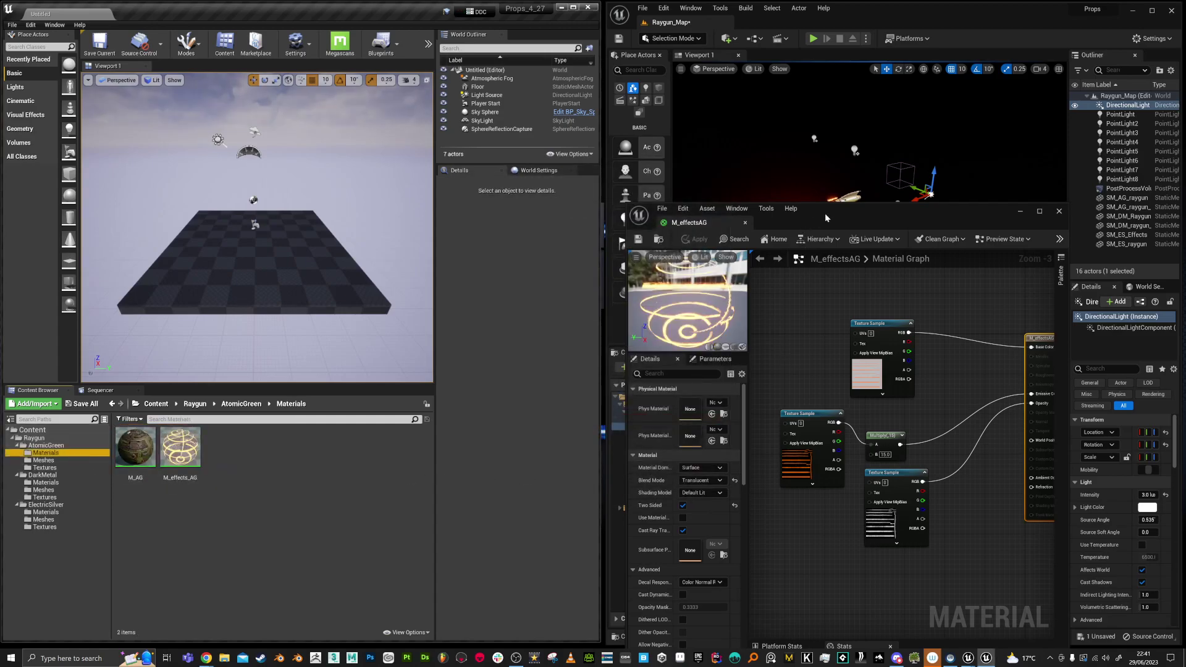
left_click_drag(824, 213, 977, 484)
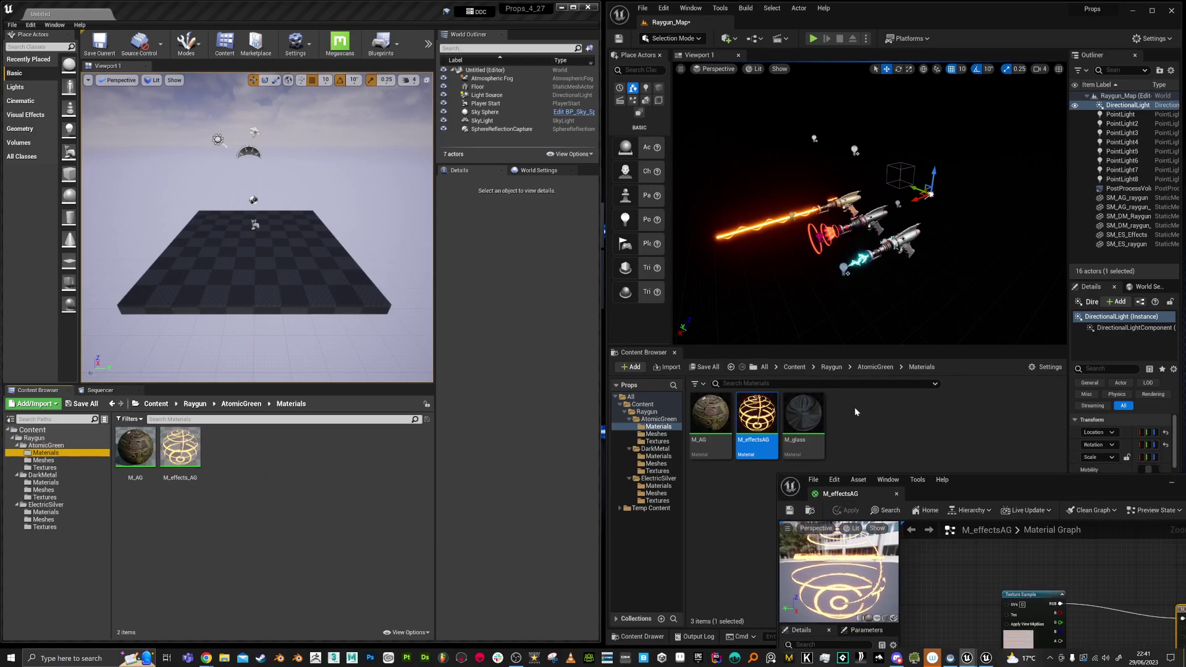
double_click(804, 408)
left_click_drag(1048, 493, 916, 258)
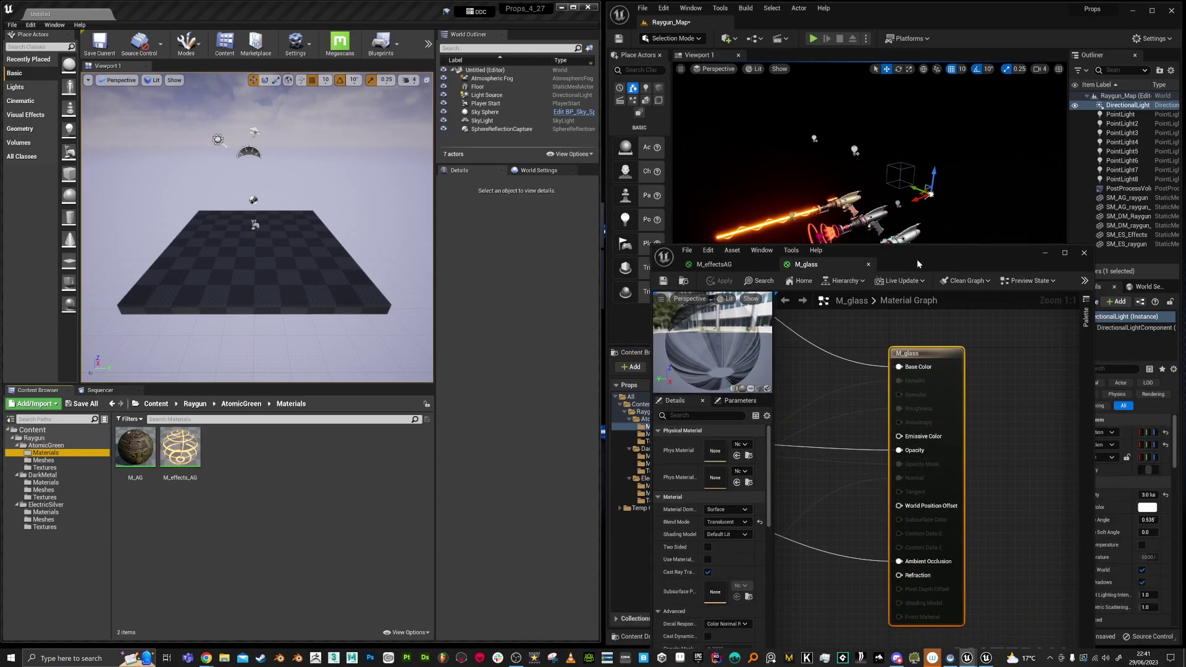
right_click_drag(865, 411, 958, 415)
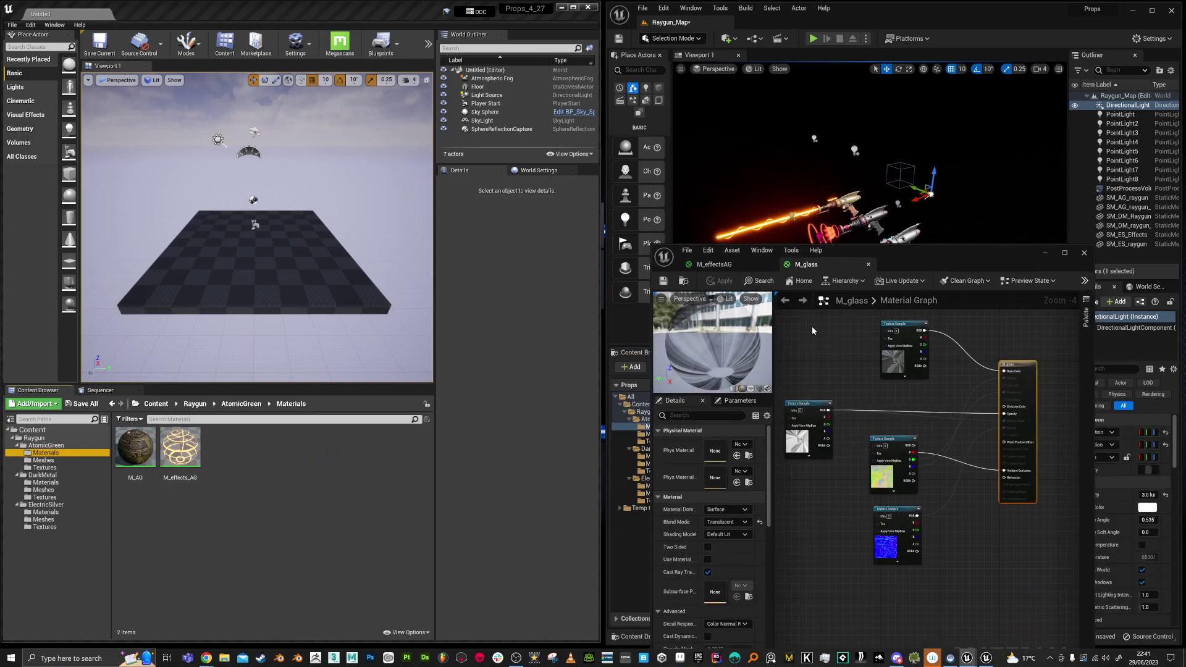
left_click_drag(812, 326, 960, 582)
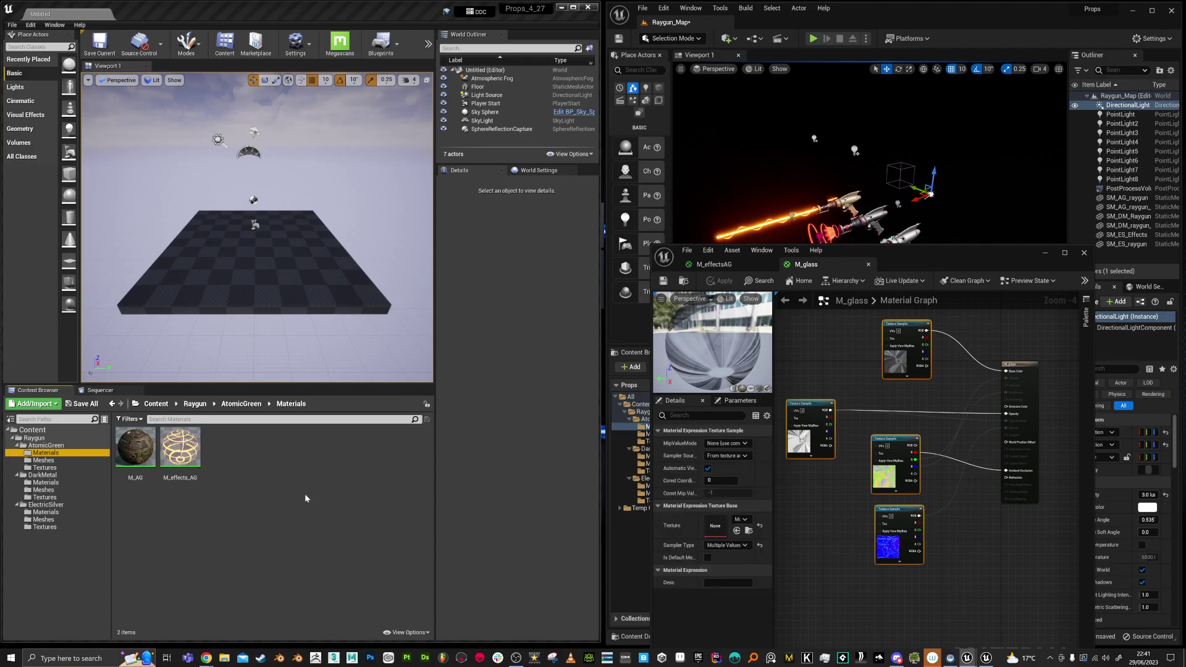
In the Unreal Engine 4.27 project, create a material named M_glass in the AtomicGreen Materials folder.
right_click(231, 455)
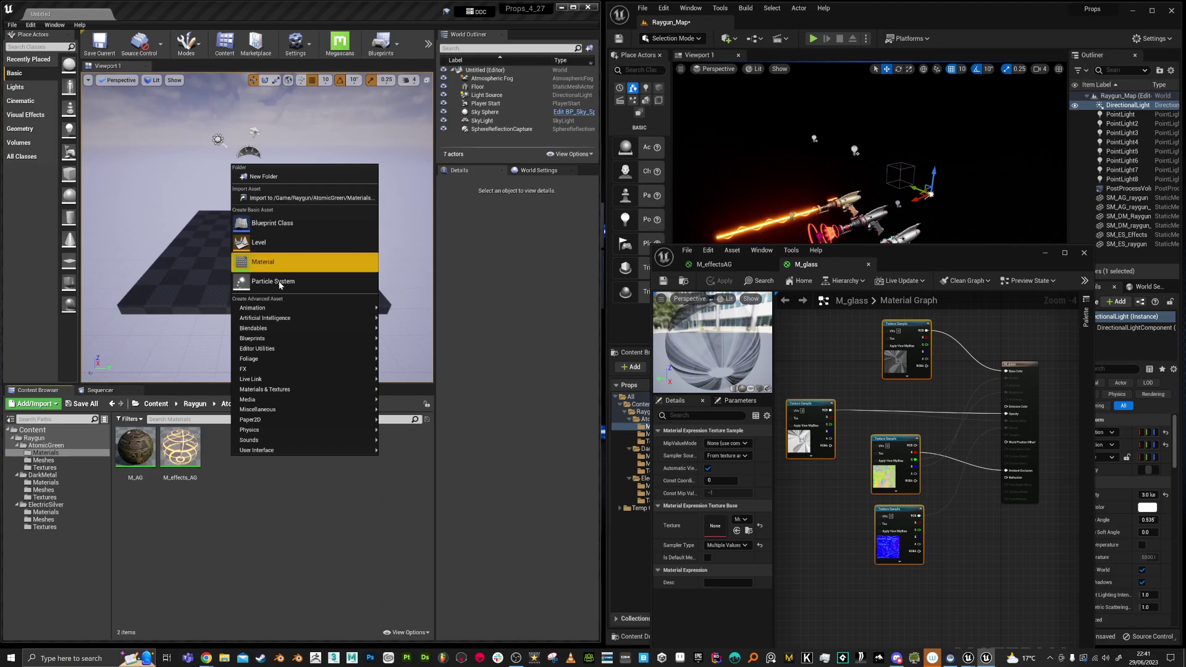
left_click(275, 263)
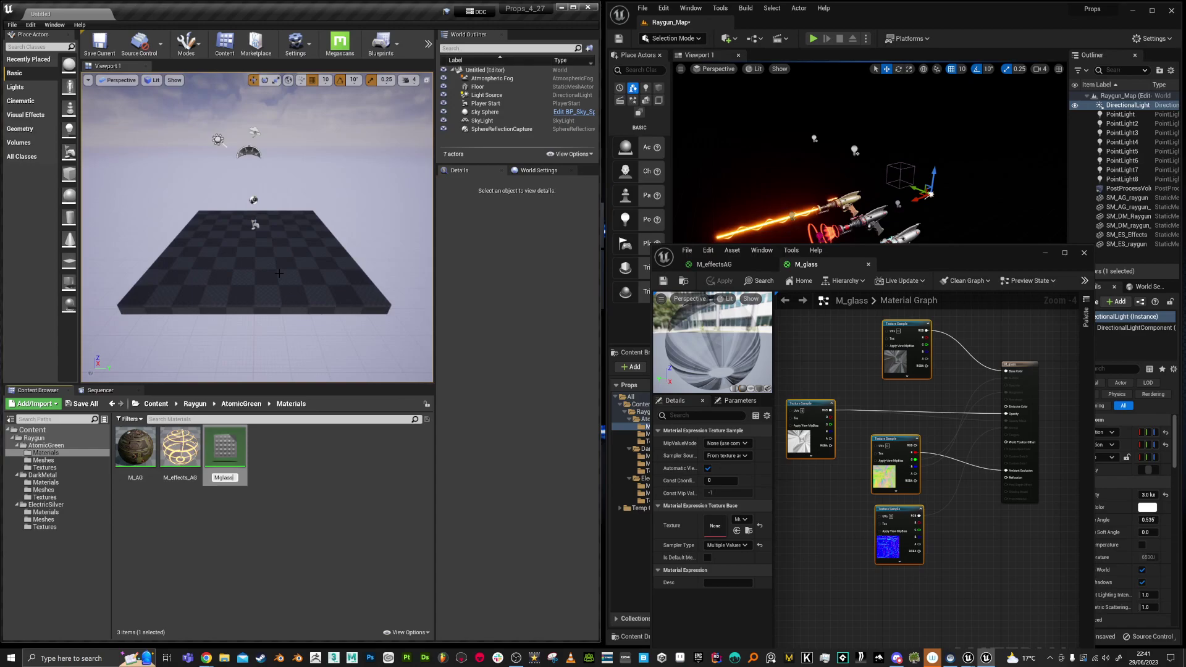
type("Mglass")
key("Return")
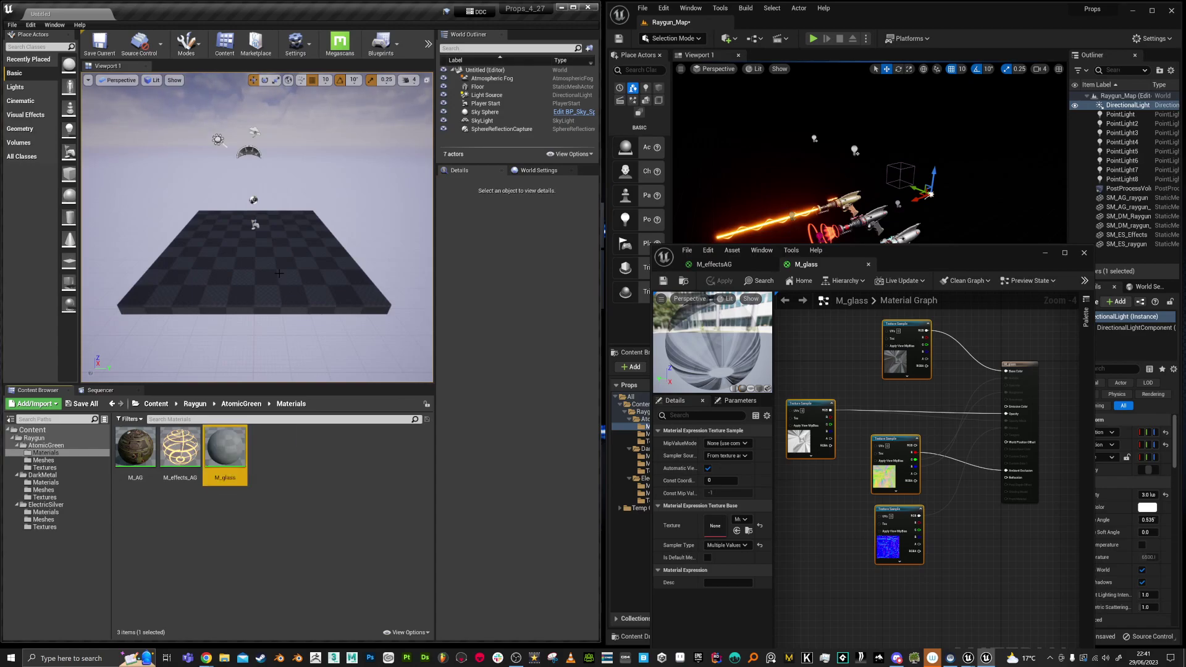
Open the new M_glass, paste the four copied Texture Samples, and move the result node farther away from them.
double_click(233, 447)
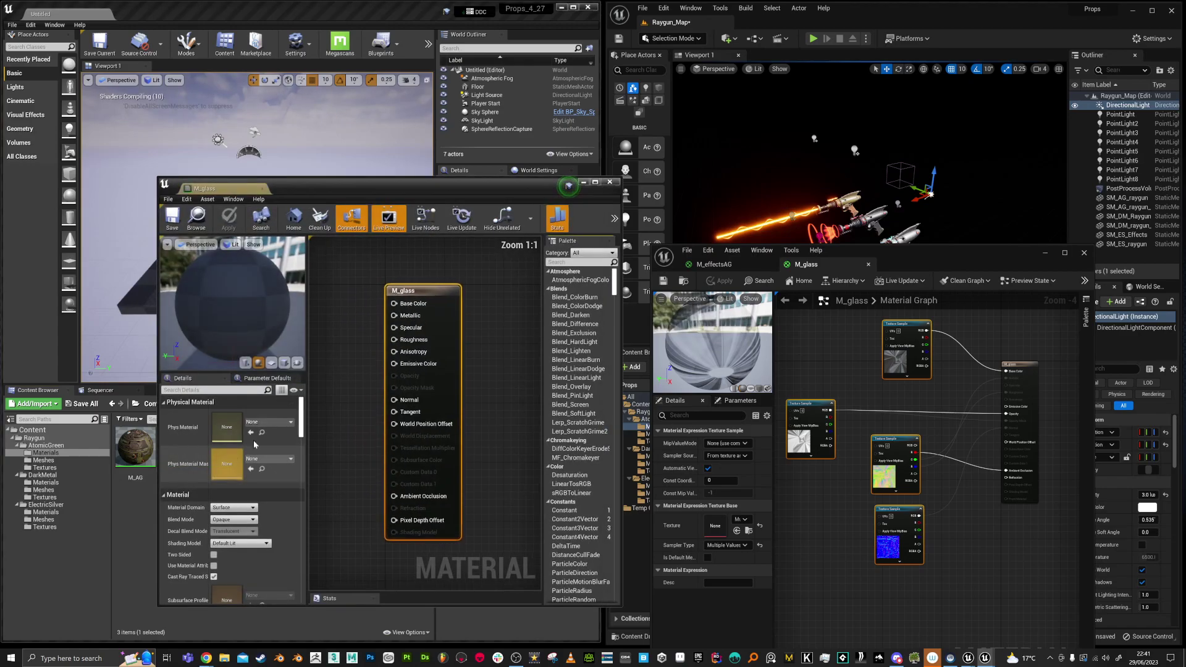
scroll(370, 359, "down", 1)
key("ctrl+v")
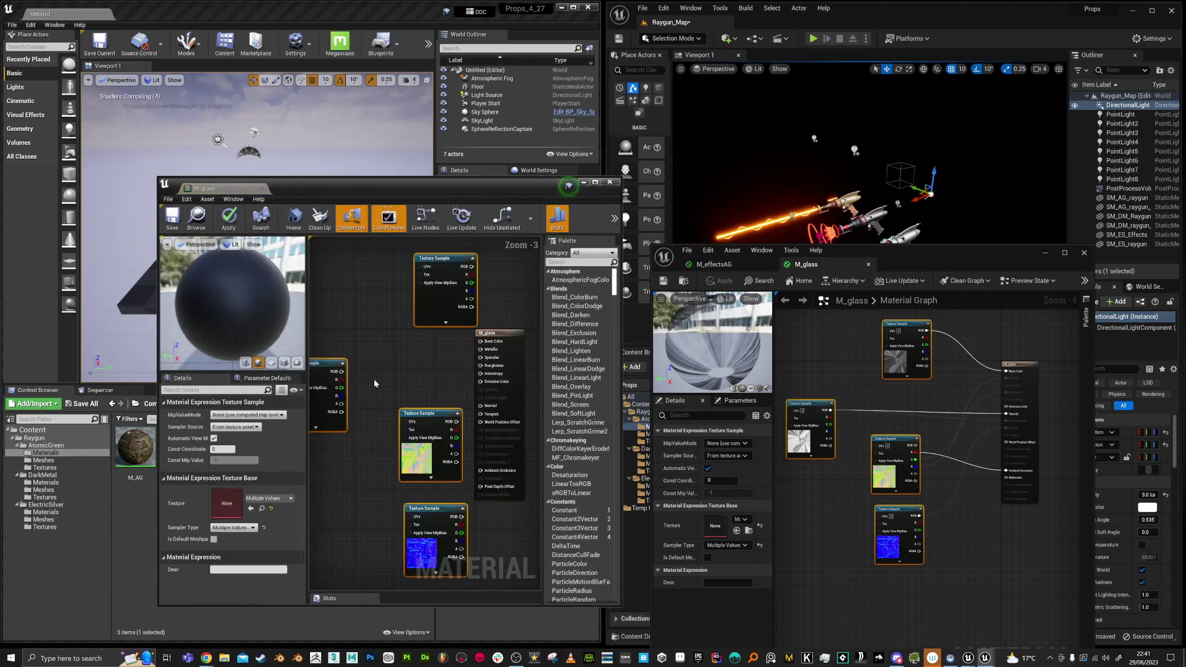
scroll(367, 368, "down", 2)
scroll(417, 365, "down", 2)
right_click_drag(413, 355, 373, 373)
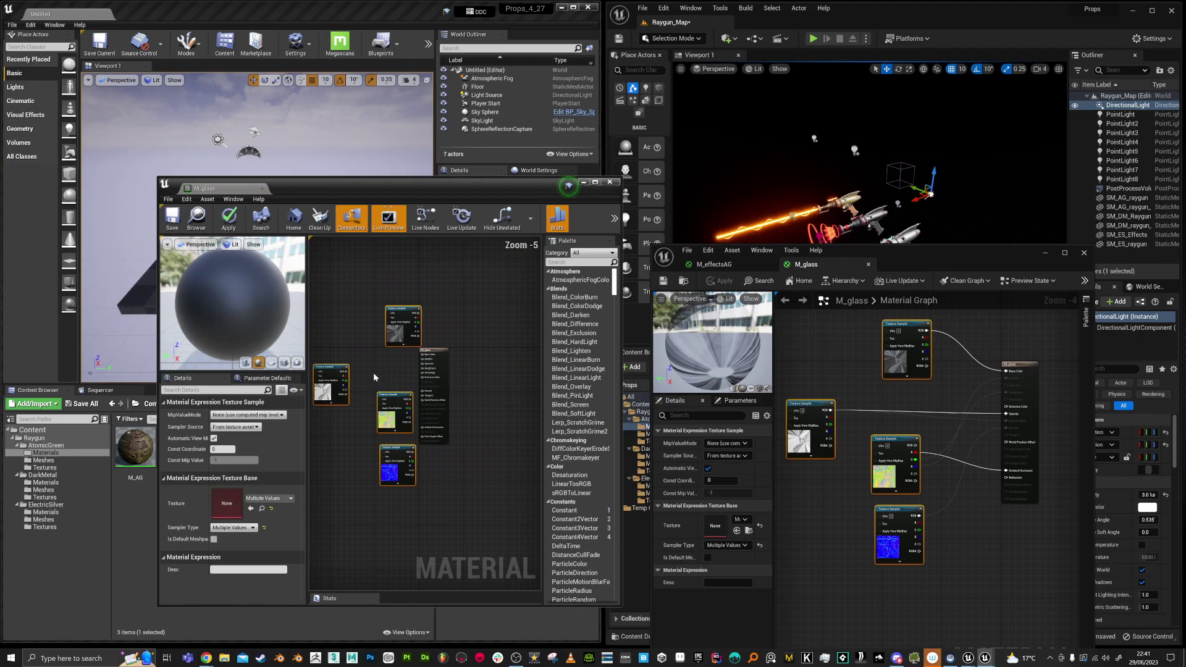
left_click_drag(437, 348, 465, 354)
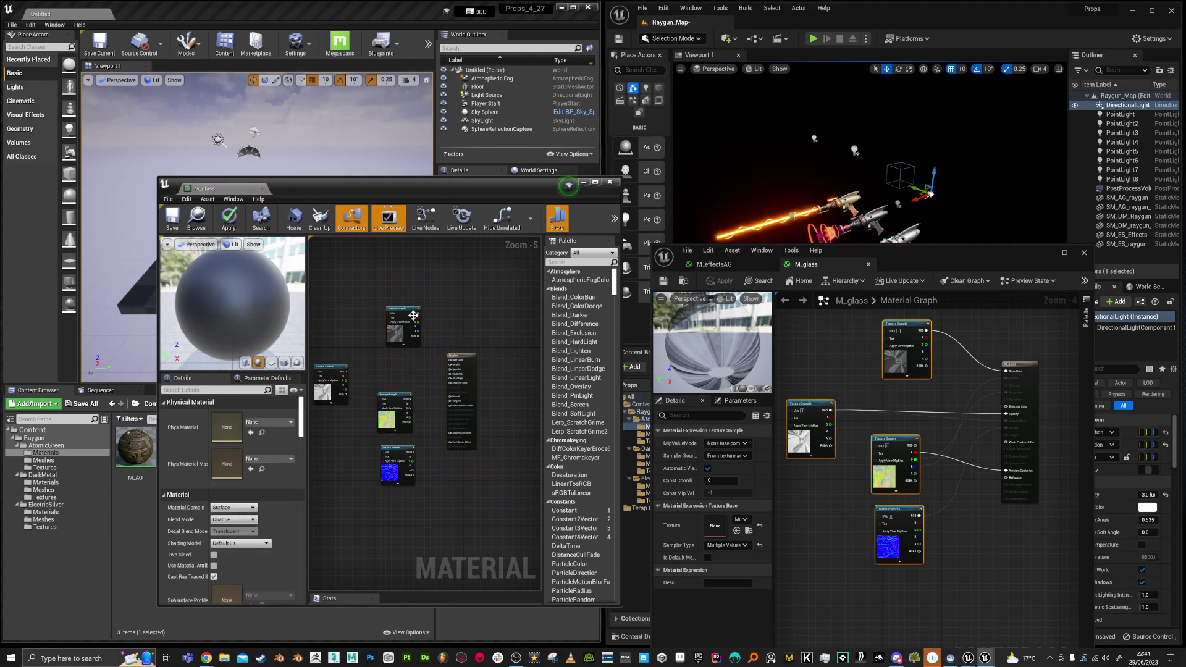
Wire the upper Texture Sample's RGB to Base Color, and try to connect the black-and-white Texture Sample's RGB to Opacity.
scroll(419, 313, "up", 1)
left_click_drag(419, 312, 462, 375)
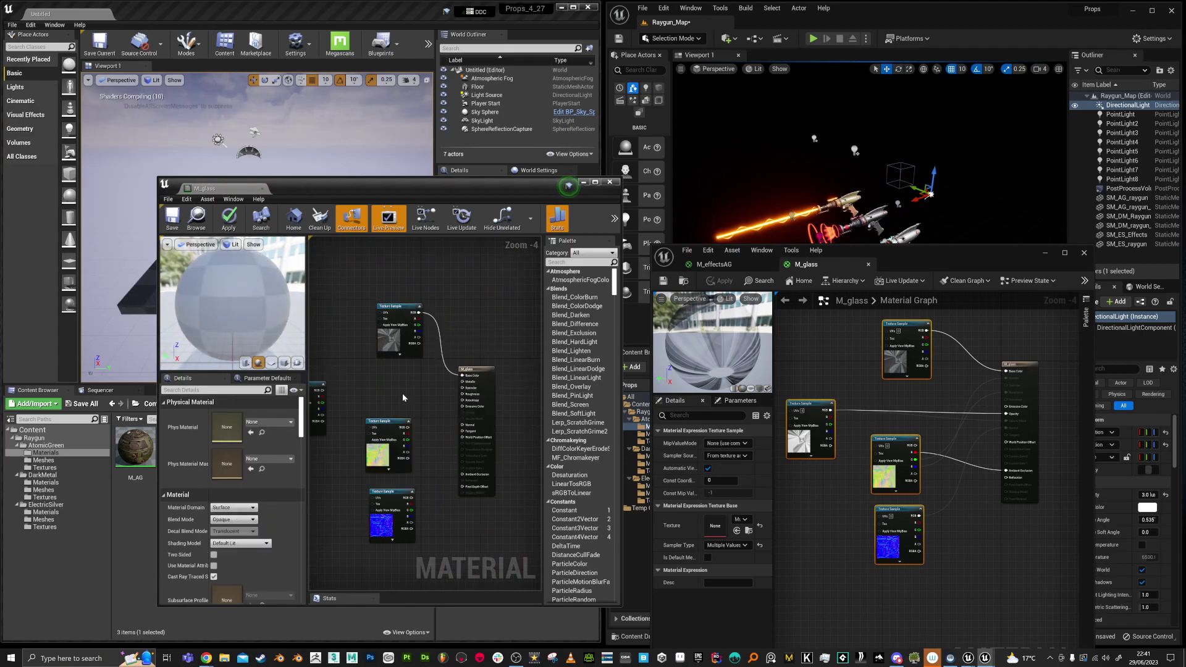
right_click_drag(348, 396, 391, 383)
left_click_drag(367, 377, 480, 396)
left_click(482, 393)
Check the original M_glass material settings and set the new M_glass Blend Mode to Translucent.
left_click(519, 355)
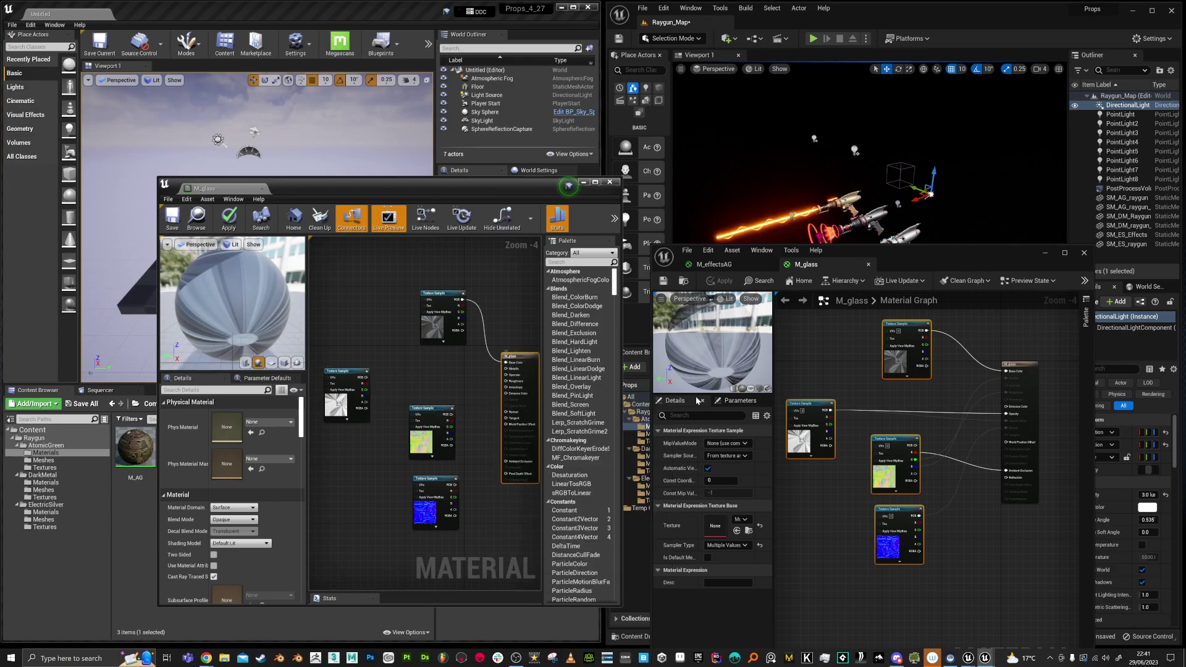
left_click(1020, 365)
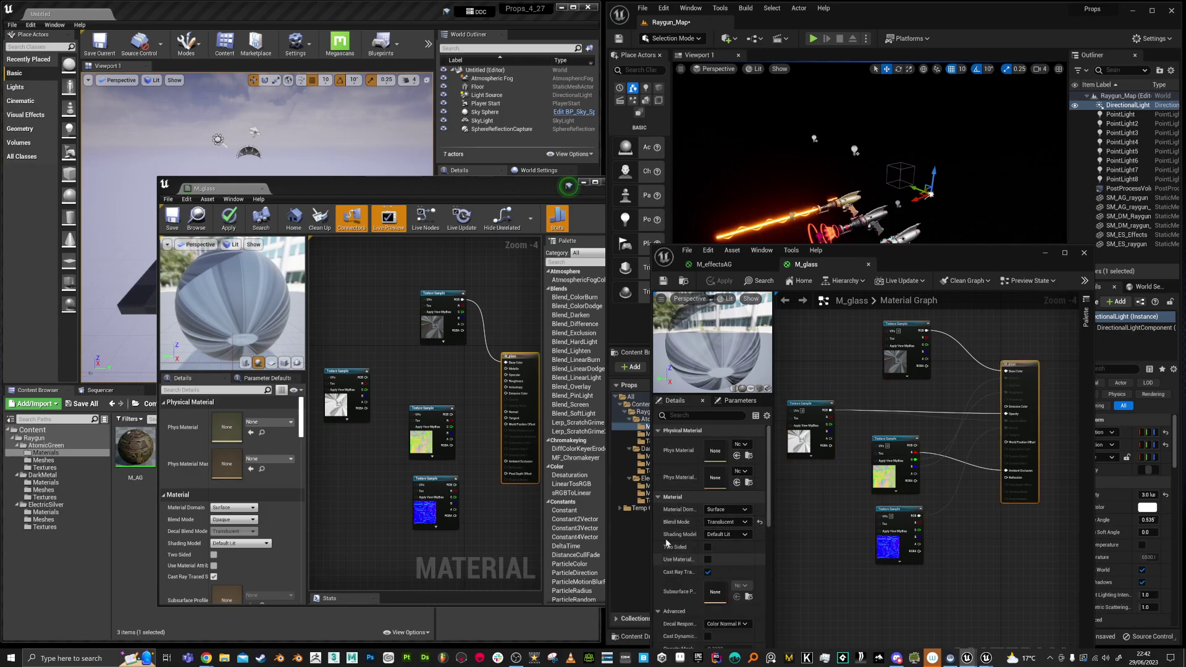
left_click(496, 376)
left_click(233, 519)
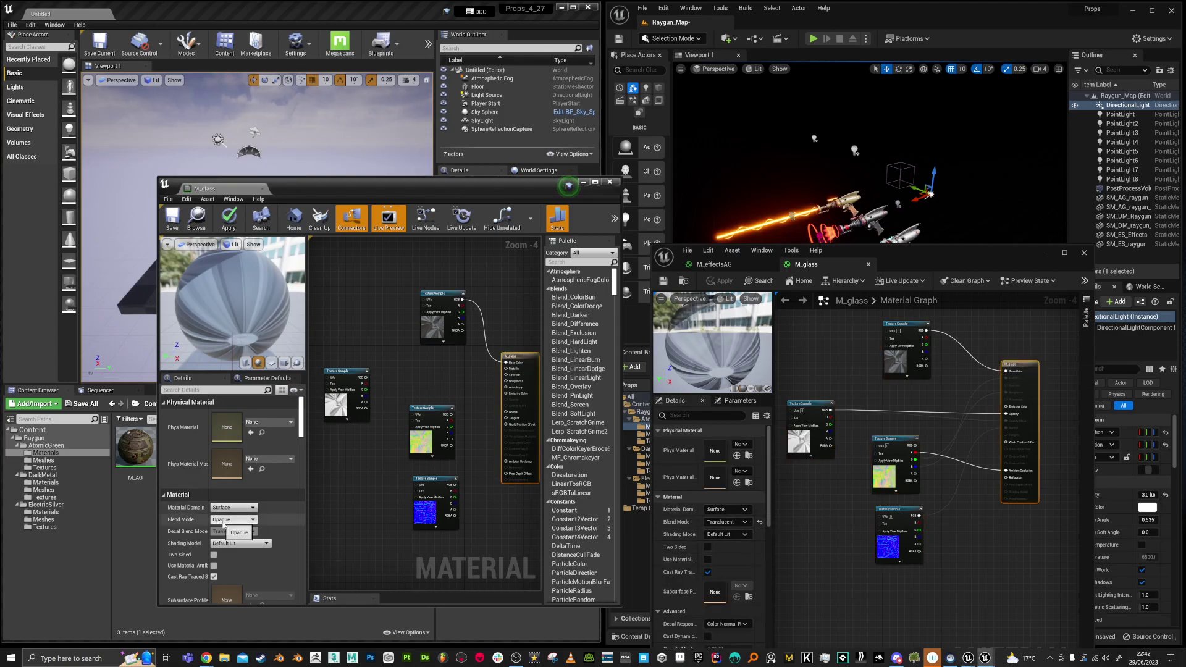
left_click(240, 540)
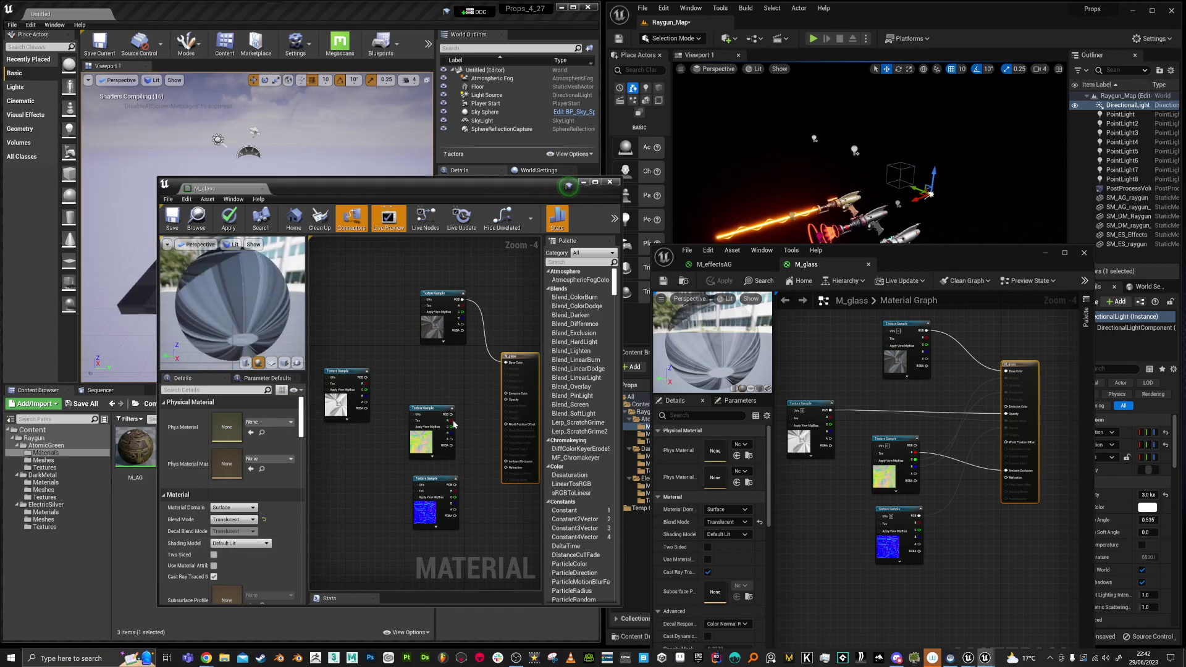
Wire the red channel of the green-and-yellow ORM Texture Sample to Ambient Occlusion.
right_click_drag(454, 404, 433, 394)
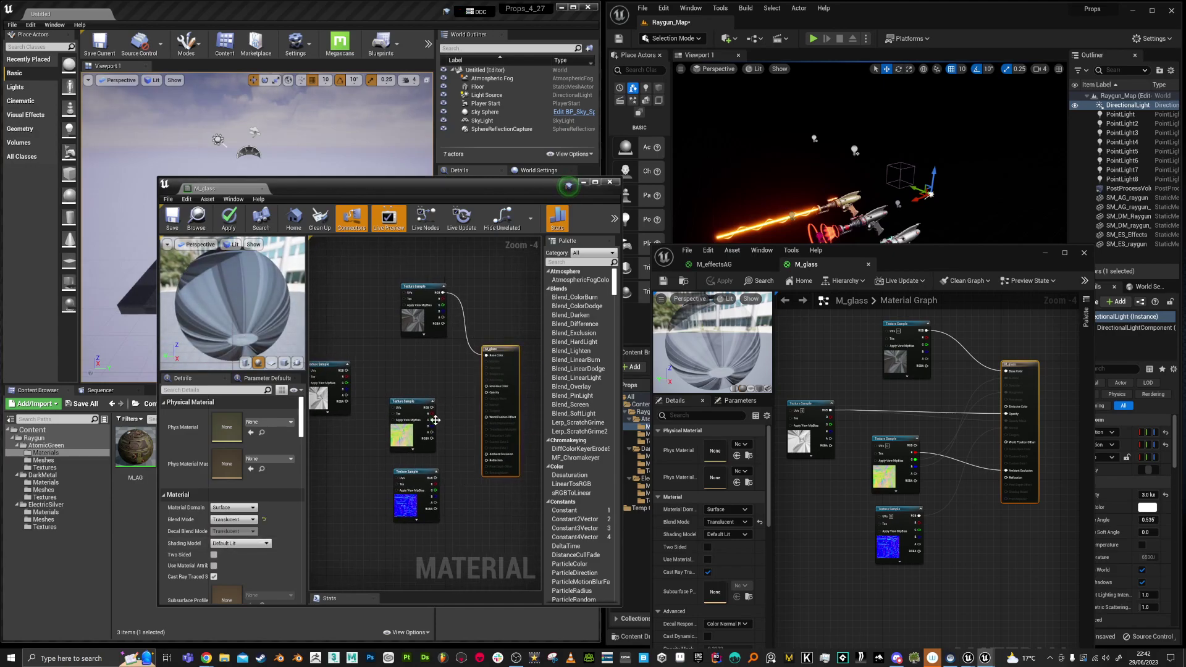
scroll(436, 422, "up", 1)
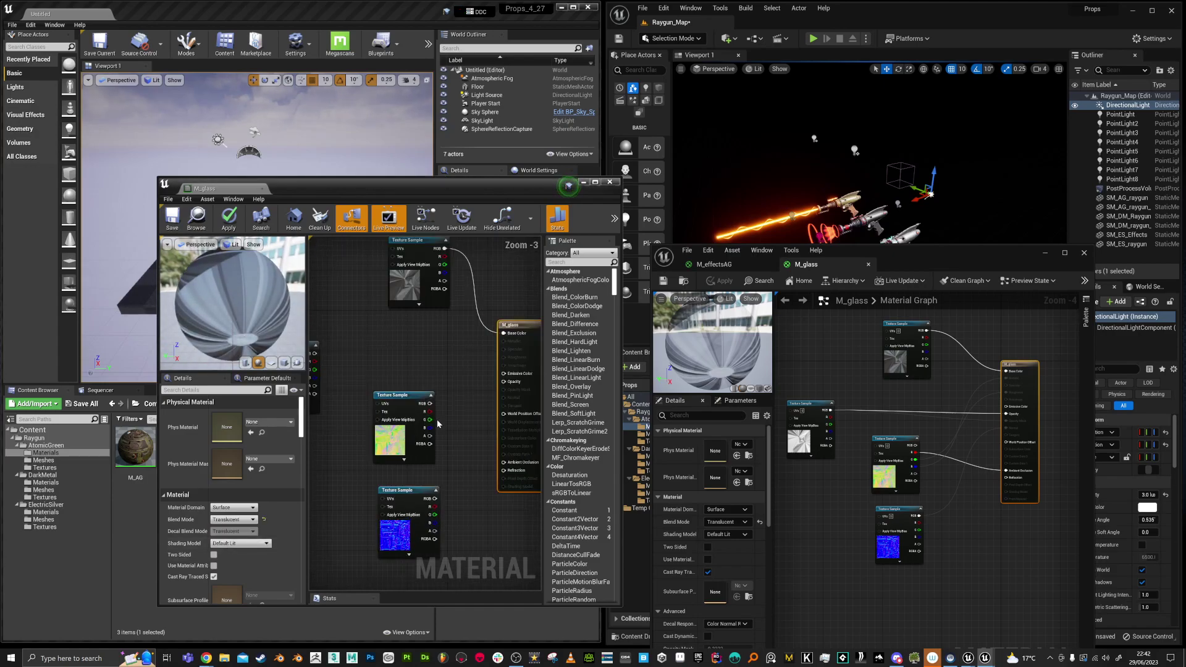
left_click_drag(430, 412, 503, 463)
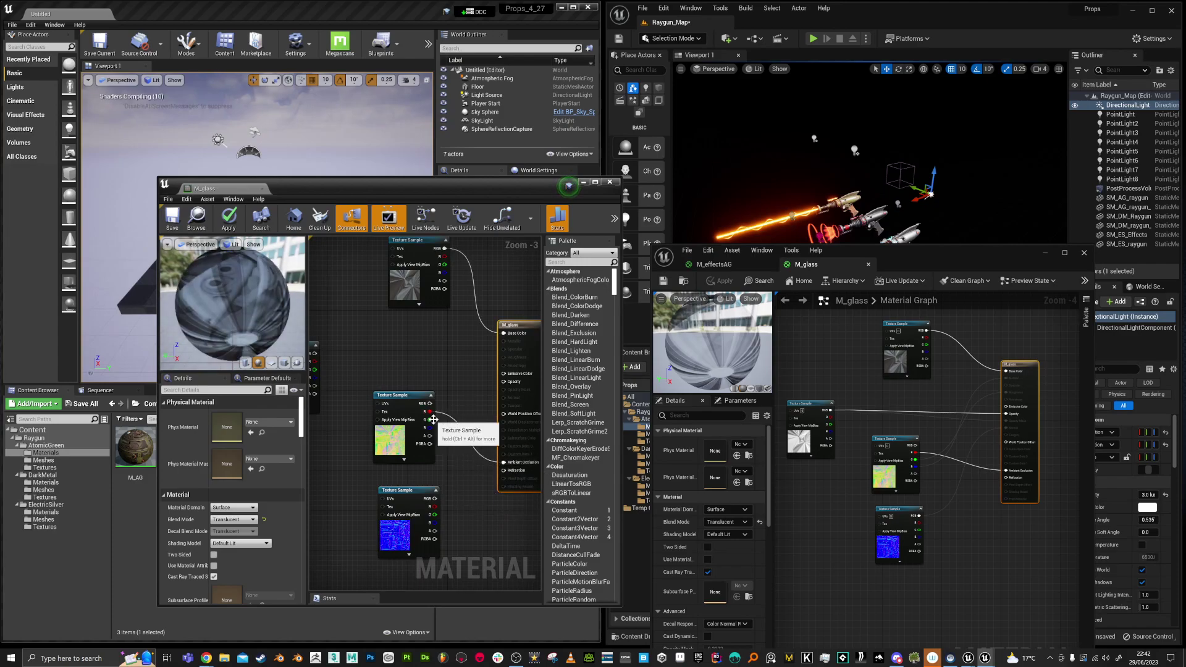
Try to wire the ORM Texture Sample's green channel to Roughness and its blue channel to Metallic.
left_click_drag(429, 412, 494, 383)
left_click_drag(501, 358, 502, 356)
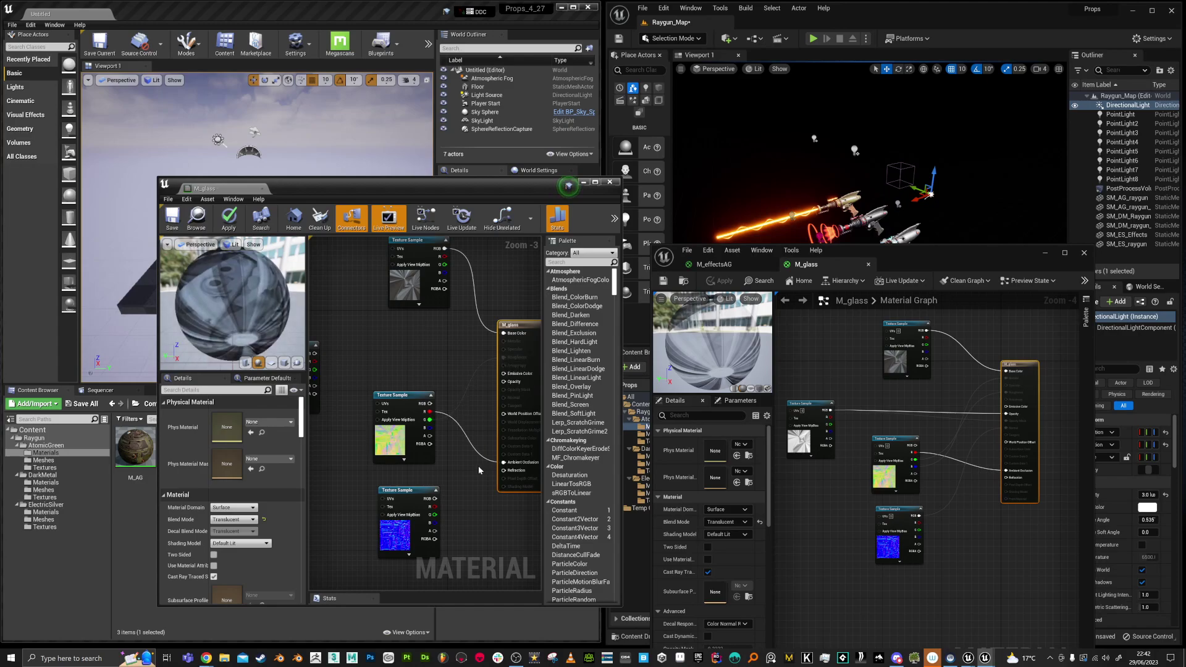
left_click_drag(429, 427, 504, 342)
scroll(495, 356, "down", 2)
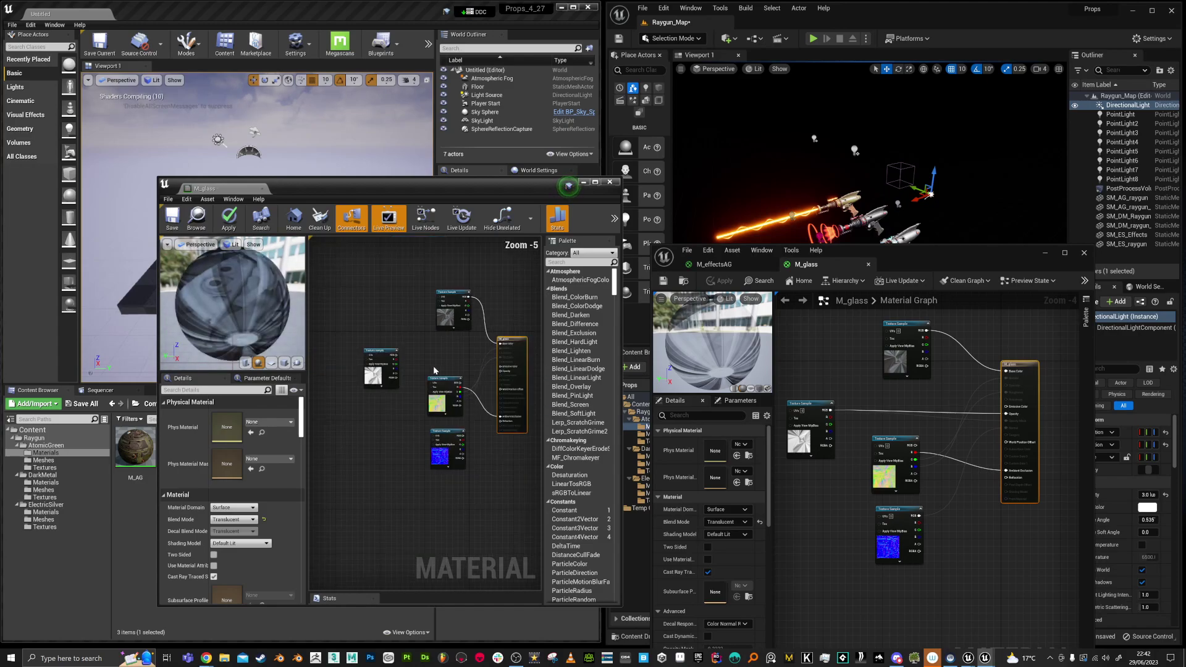
Wire the black-and-white Texture Sample's RGB output to Opacity in the M_glass graph.
scroll(424, 365, "up", 1)
left_click_drag(386, 350, 526, 378)
scroll(454, 458, "up", 2)
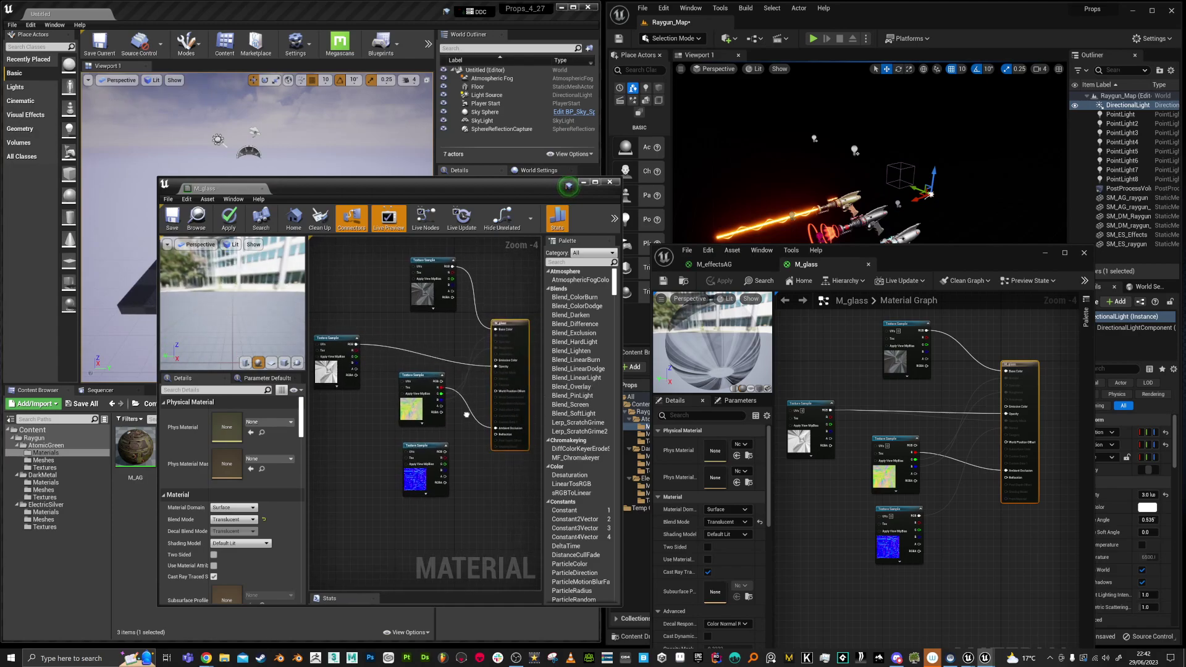
left_click_drag(438, 446, 496, 354)
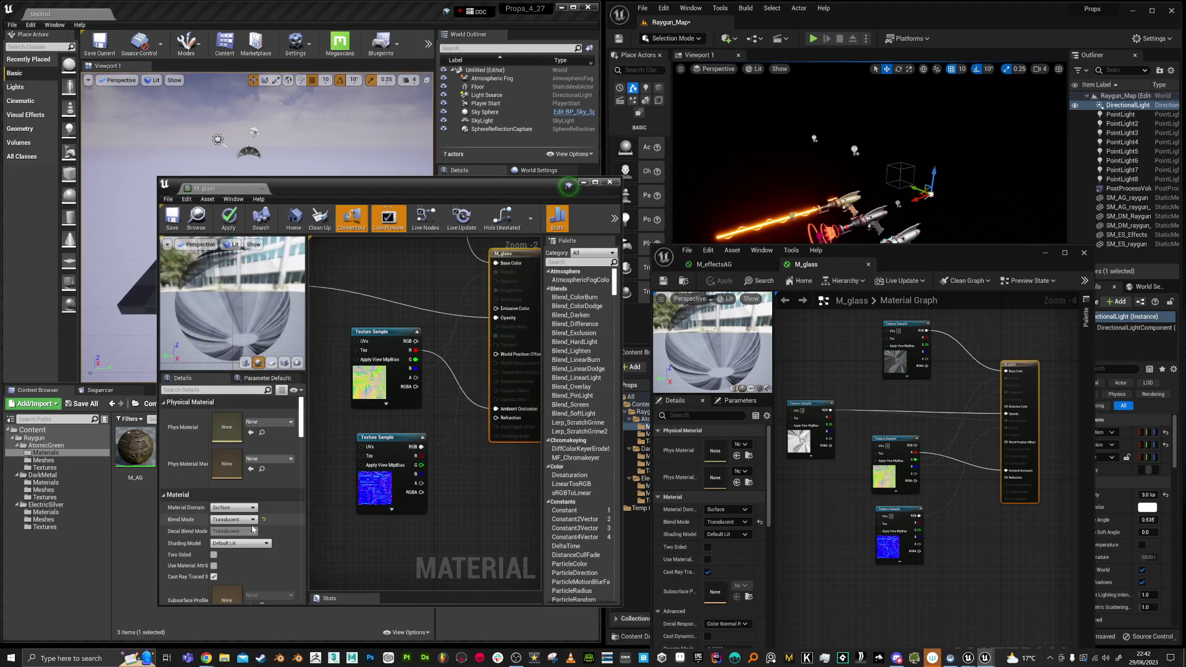
Examine M_glass's material, translucency, self-shadowing and usage settings, including the Lighting Mode choices.
scroll(253, 529, "down", 1)
left_click(251, 505)
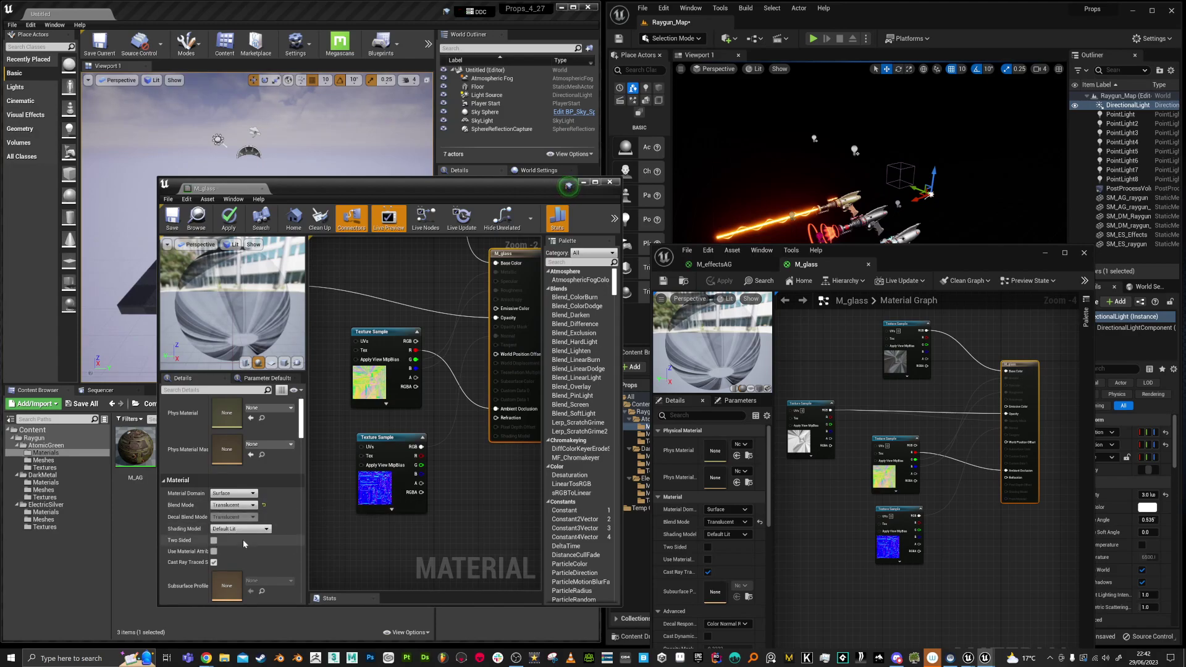
scroll(243, 539, "down", 10)
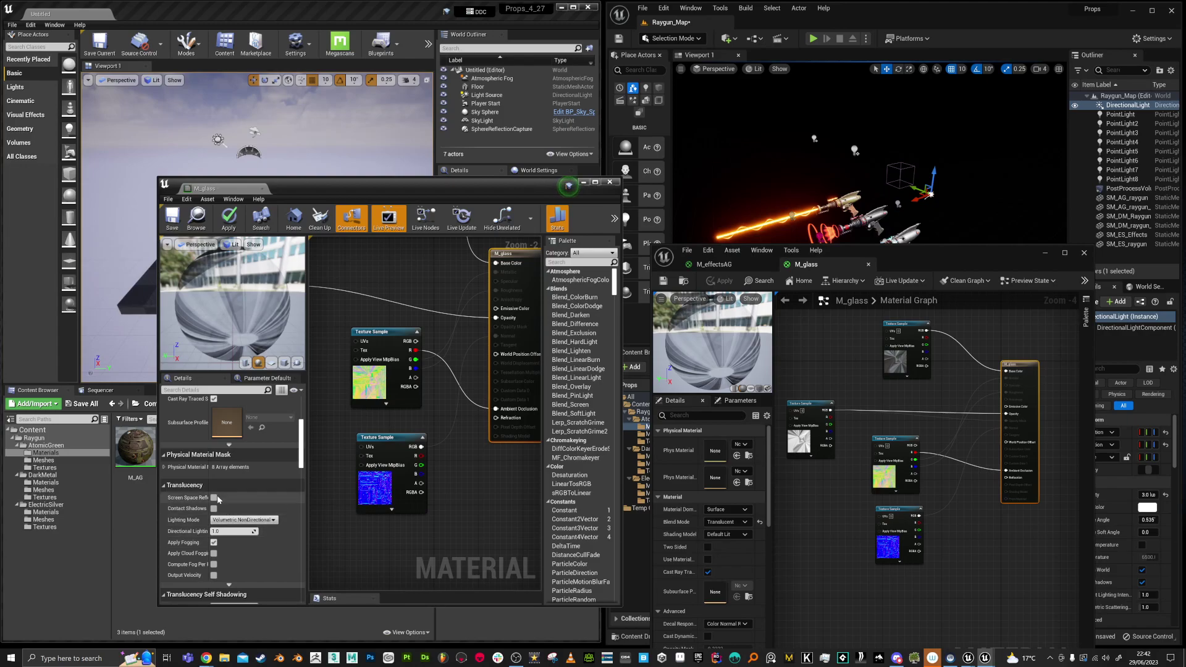
left_click(247, 520)
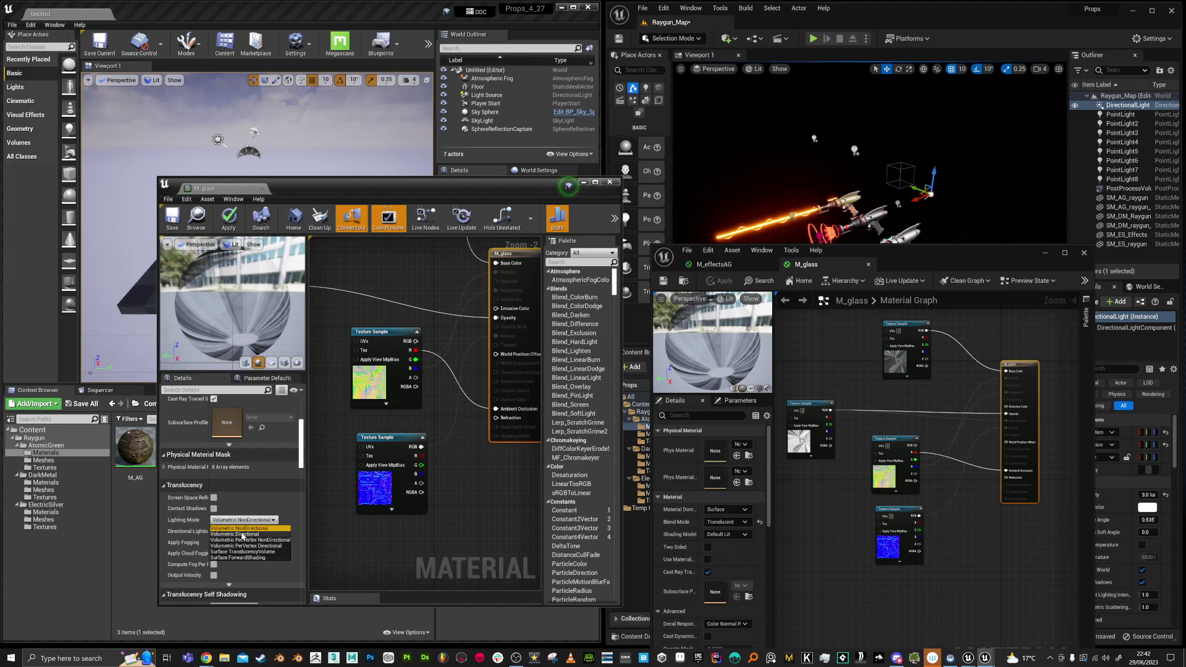
key("Escape")
scroll(262, 548, "down", 3)
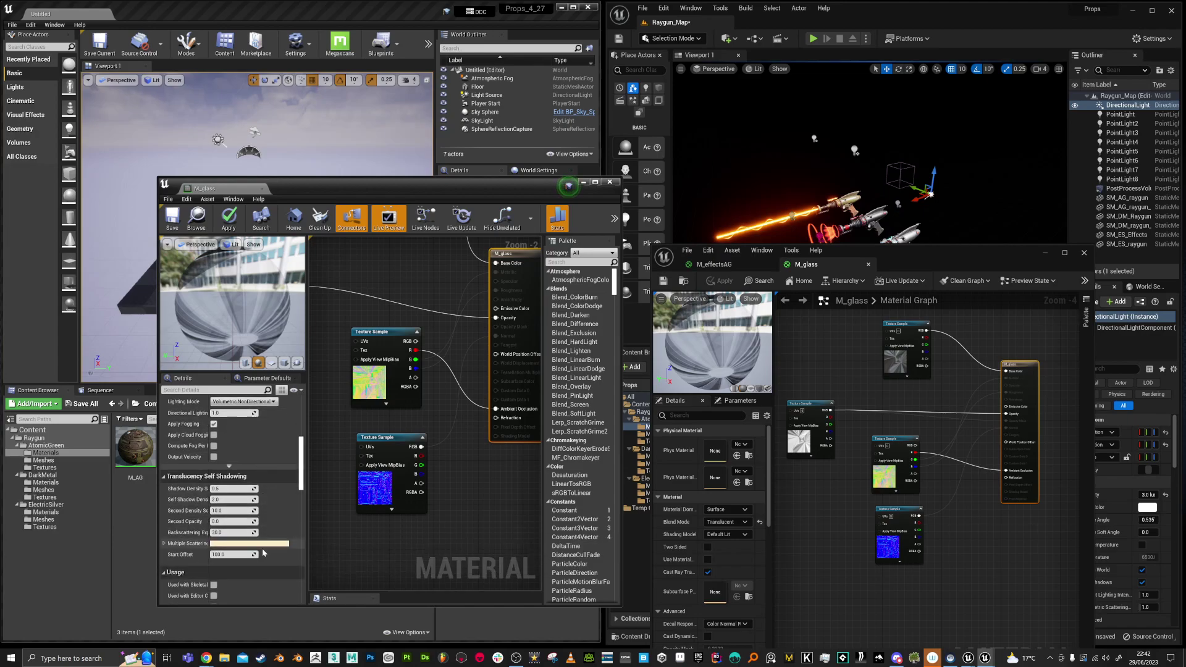
scroll(261, 546, "down", 3)
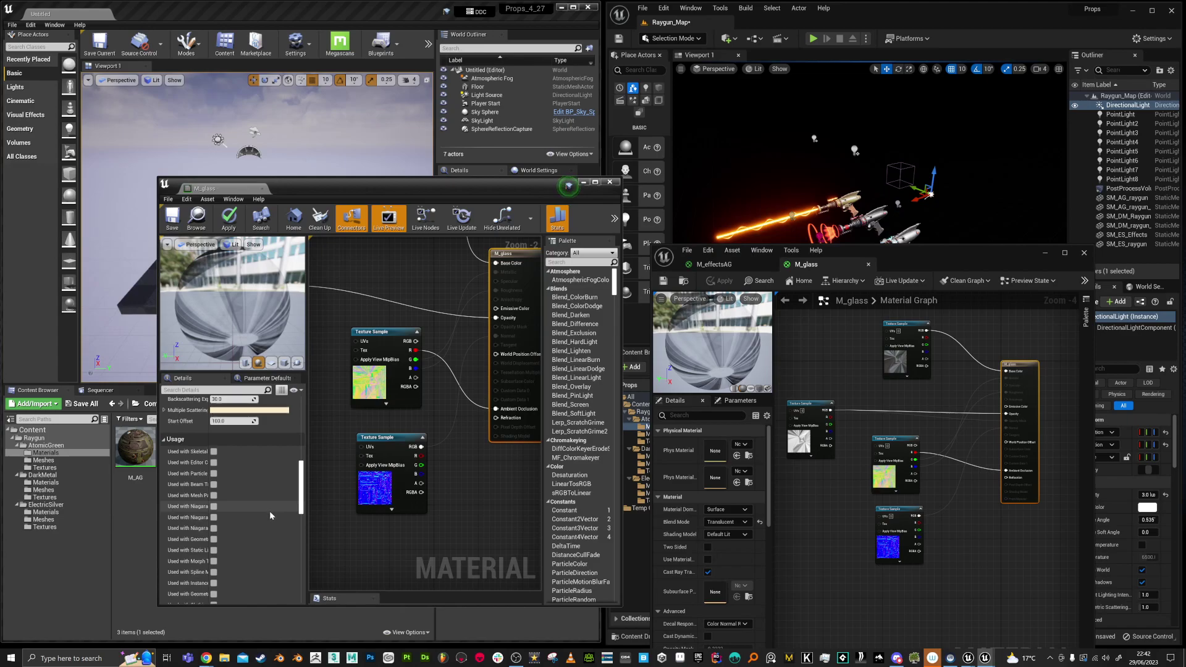
Widen the M_glass details area and review the Lighting Mode and Material Domain options, keeping the domain at Surface.
mouse_move(308, 497)
left_mouse_down()
mouse_move(379, 503)
mouse_move(373, 580)
mouse_move(371, 468)
left_mouse_up()
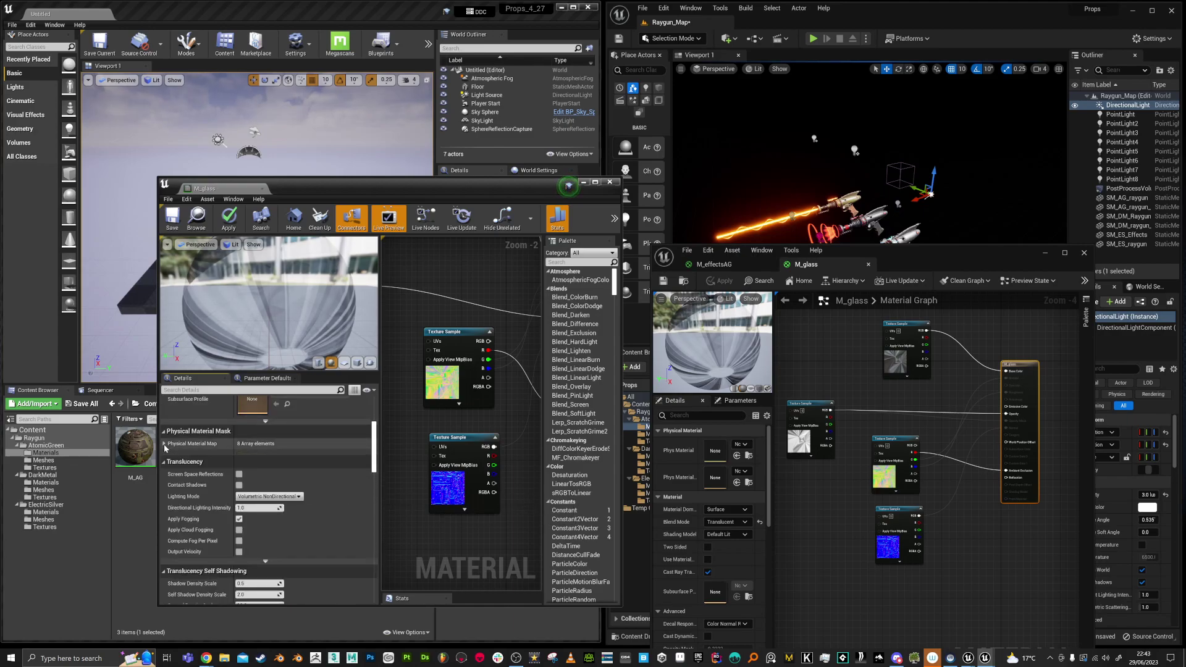
left_click(264, 497)
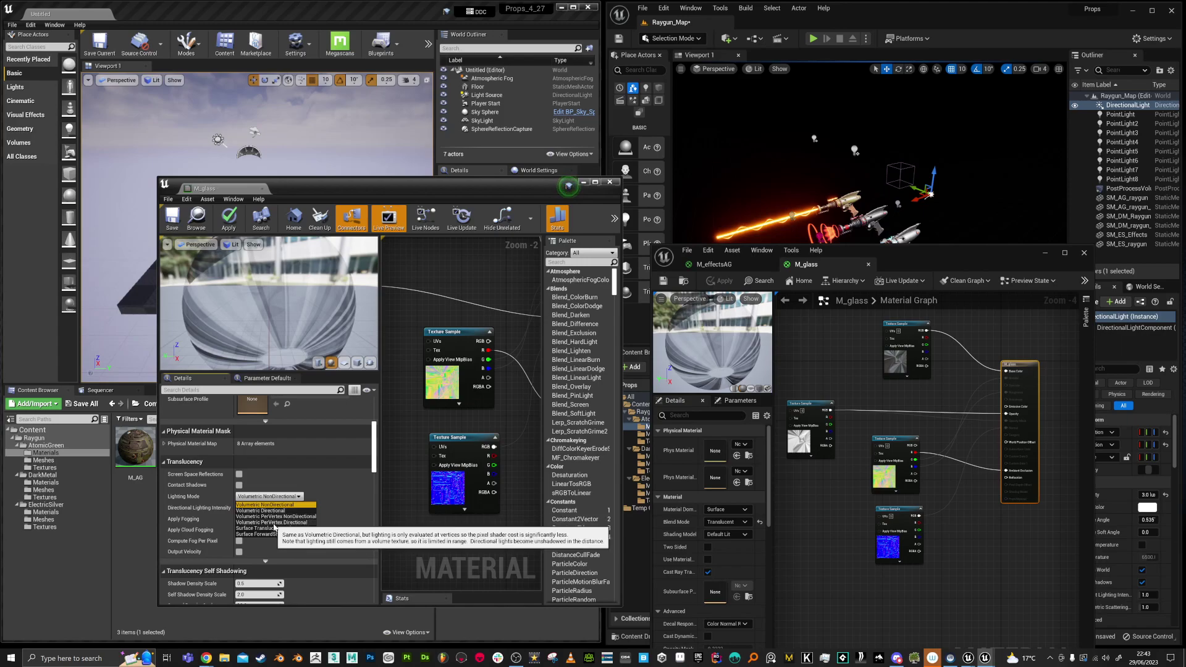
scroll(373, 474, "down", 2)
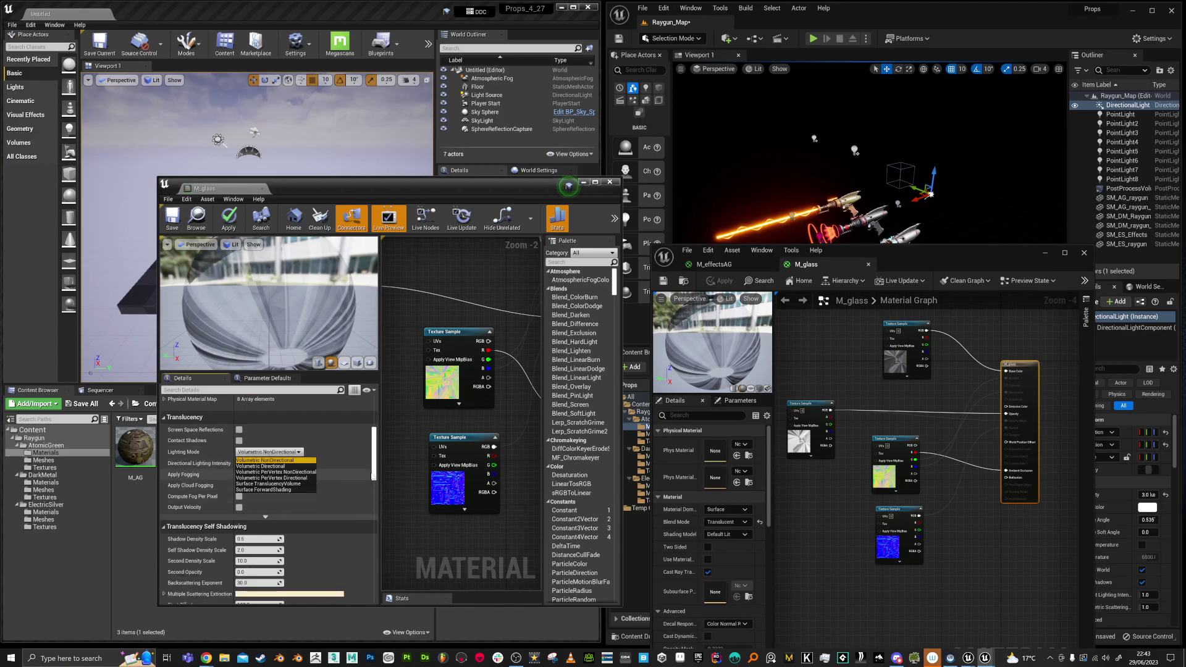
left_click_drag(372, 463, 373, 436)
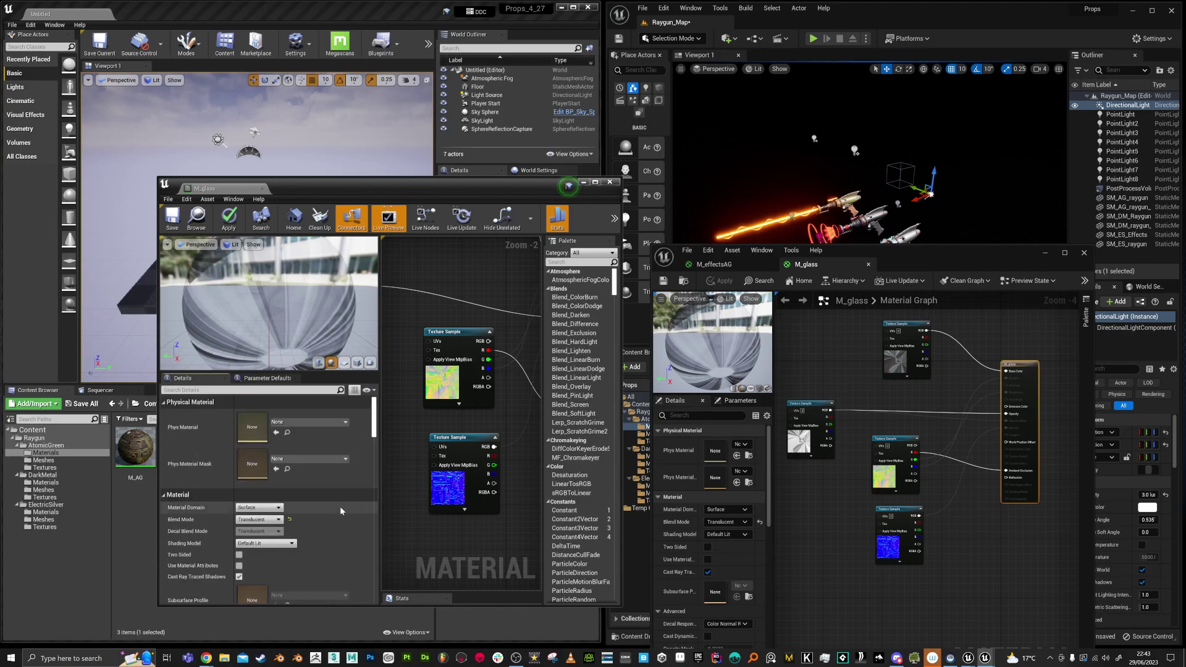
left_click(267, 507)
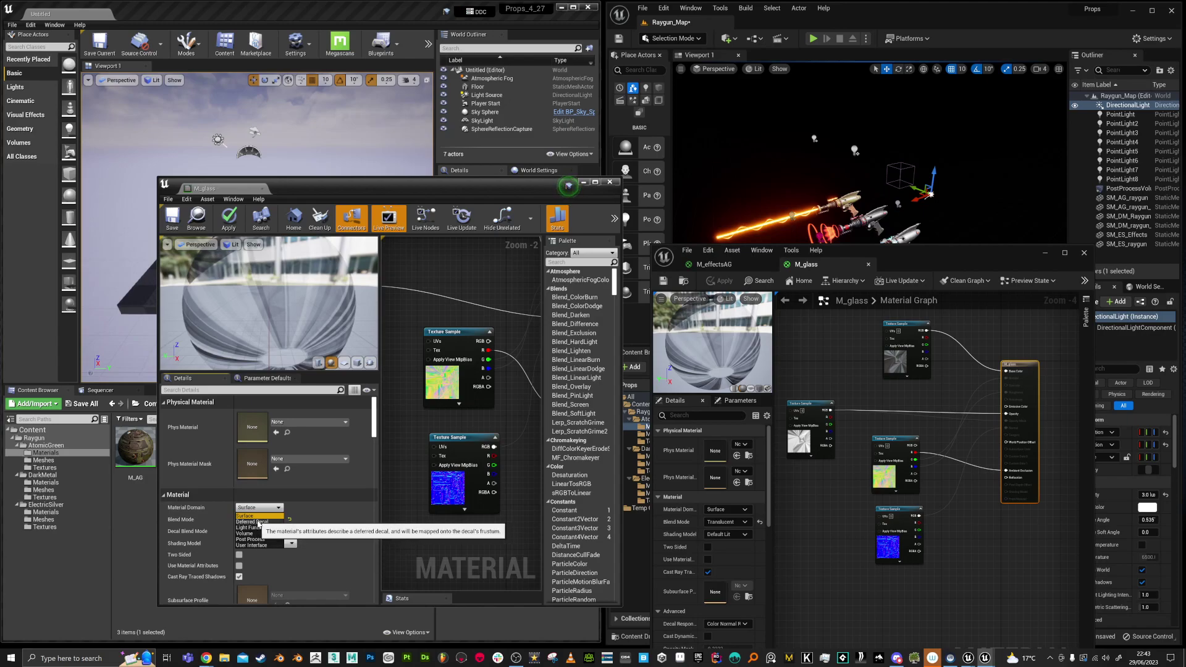
left_click(263, 517)
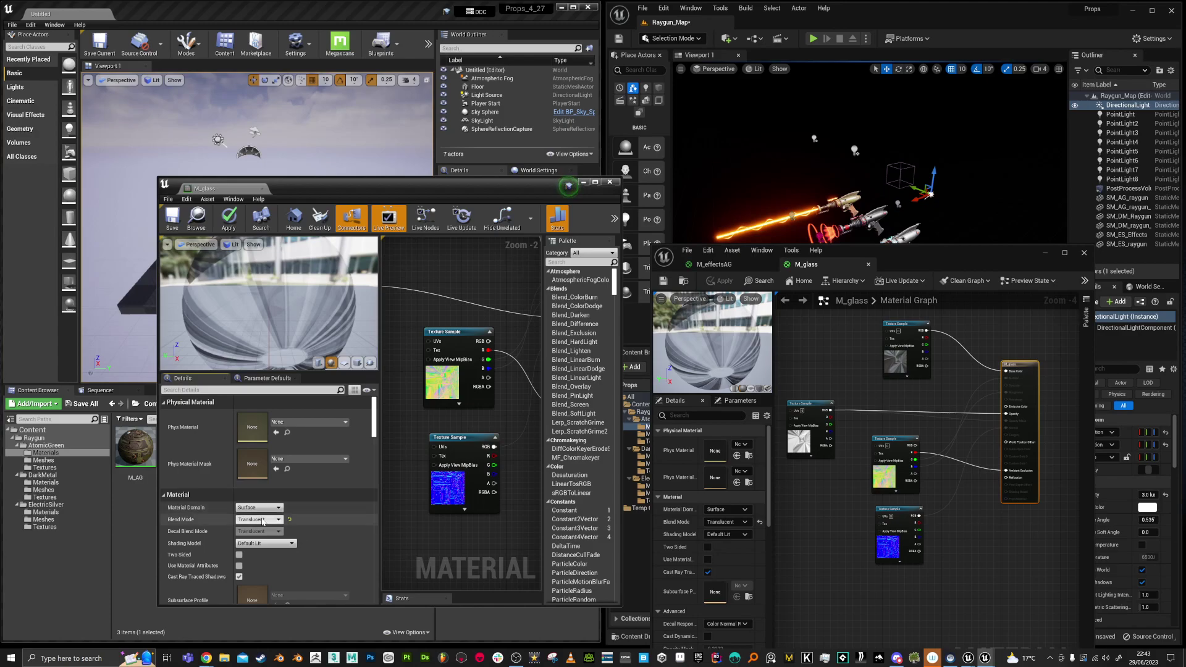
Try Thin Translucent as M_glass's Shading Model and set it back to Default Lit.
left_click(265, 543)
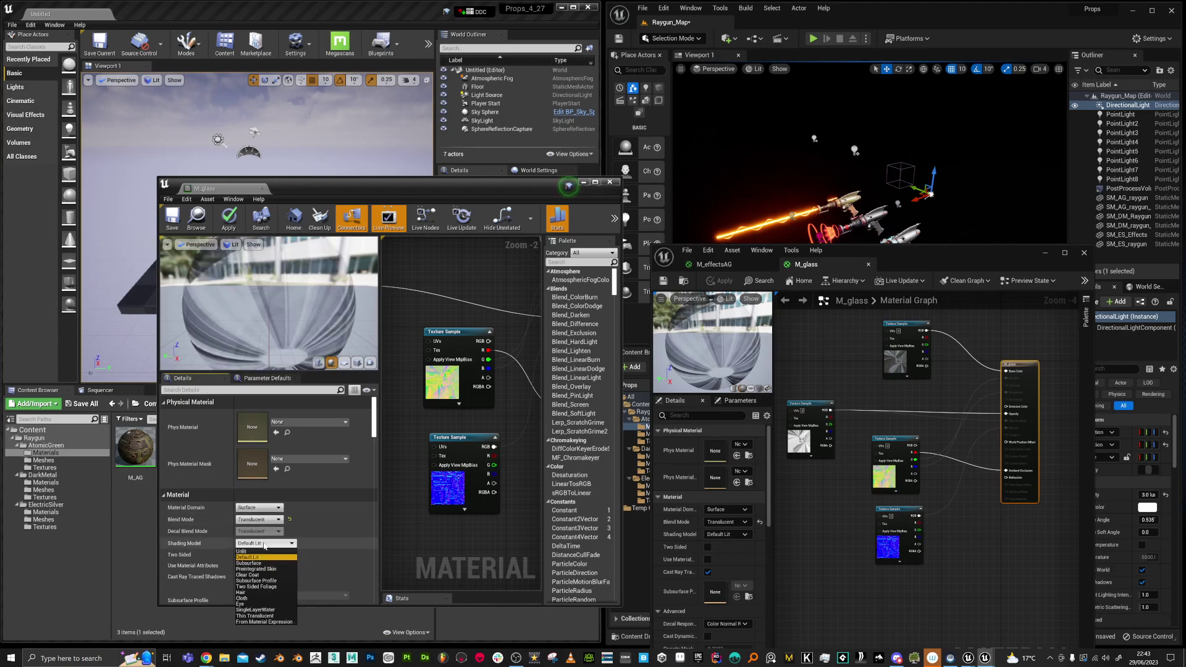
left_click(258, 616)
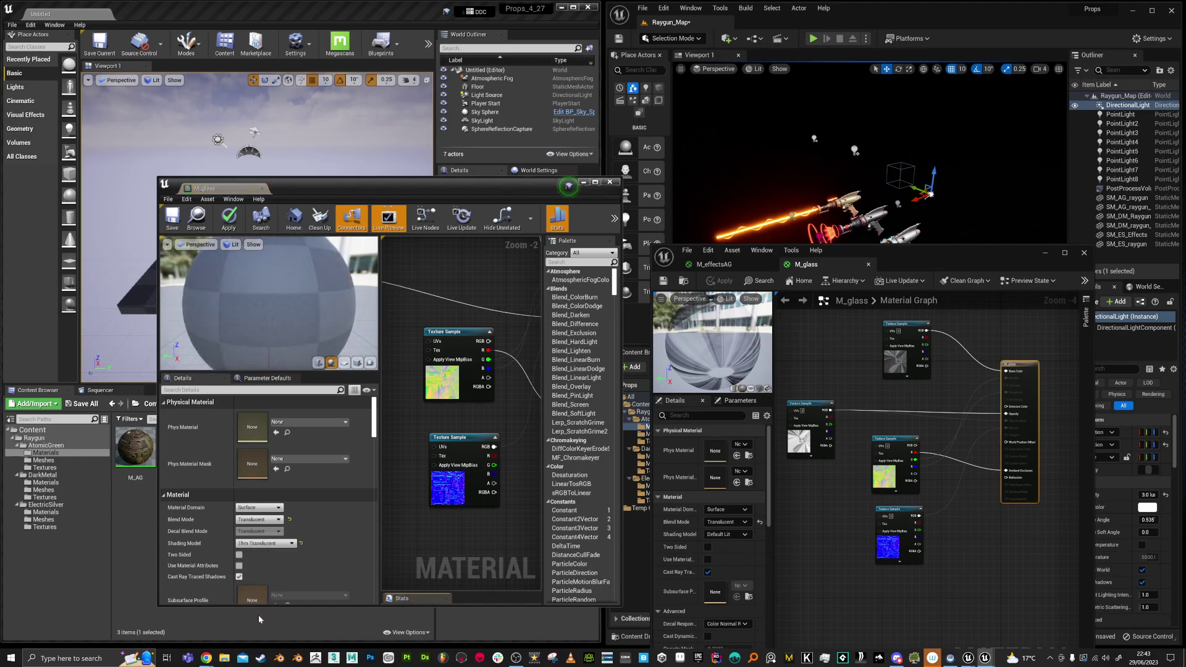
scroll(419, 457, "down", 2)
scroll(481, 449, "up", 1)
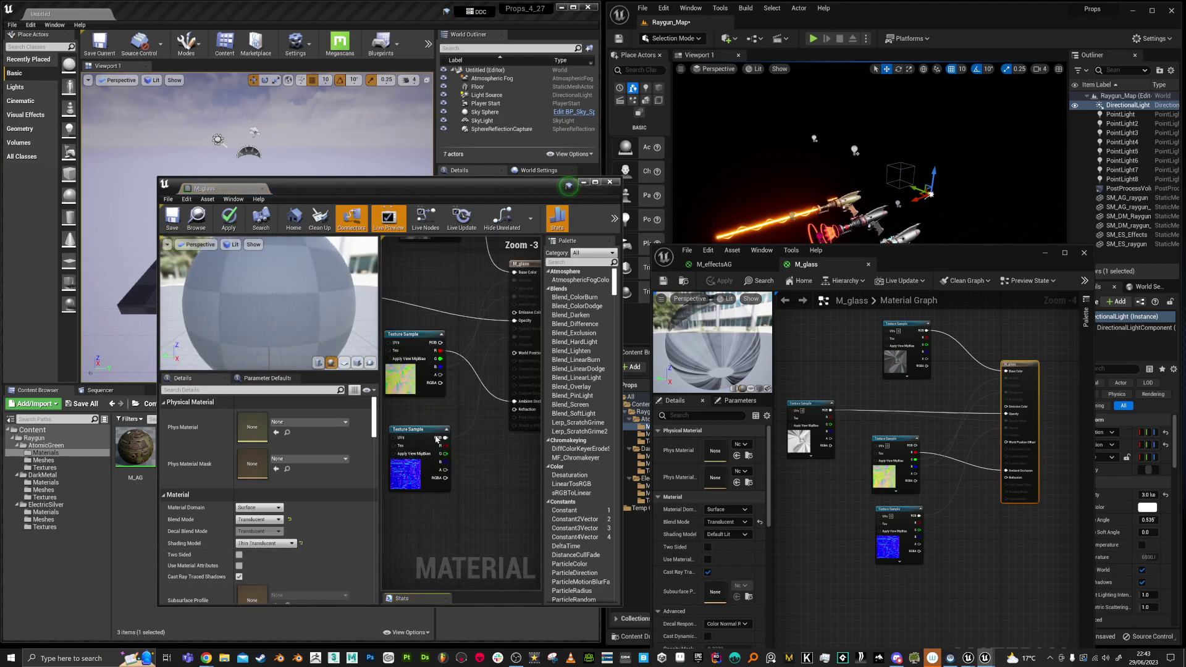
left_click(263, 544)
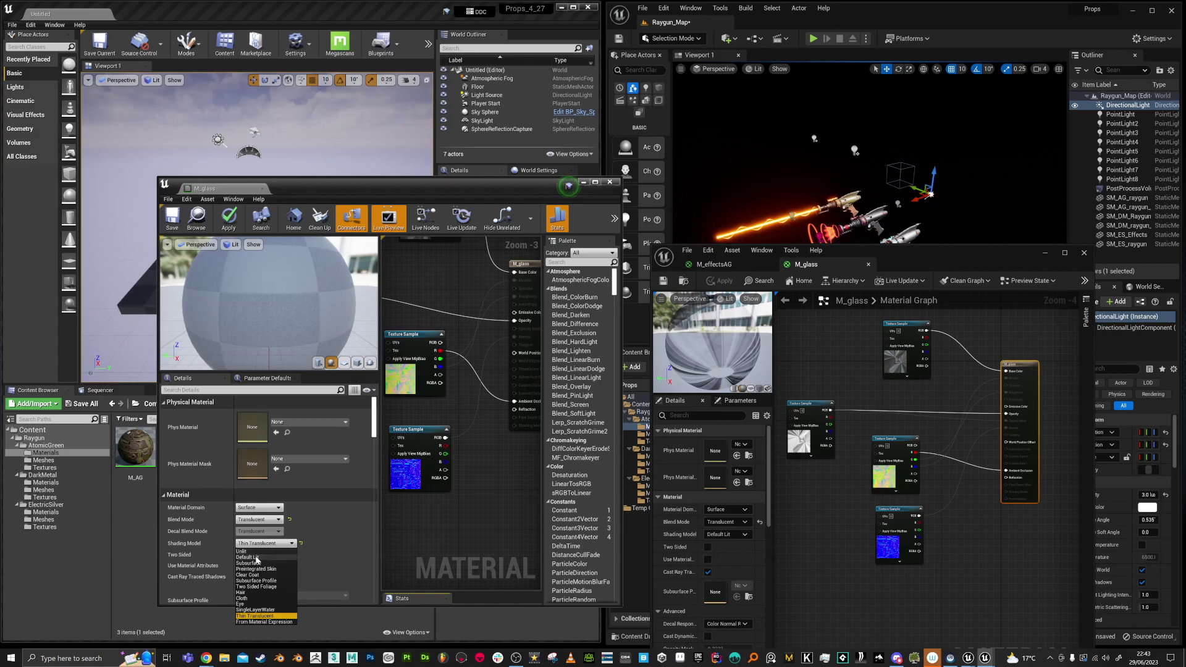
left_click(254, 557)
Apply the M_glass changes, close the material, and open the SM_AG_raygun mesh from AtomicGreen's Meshes folder.
left_click(229, 220)
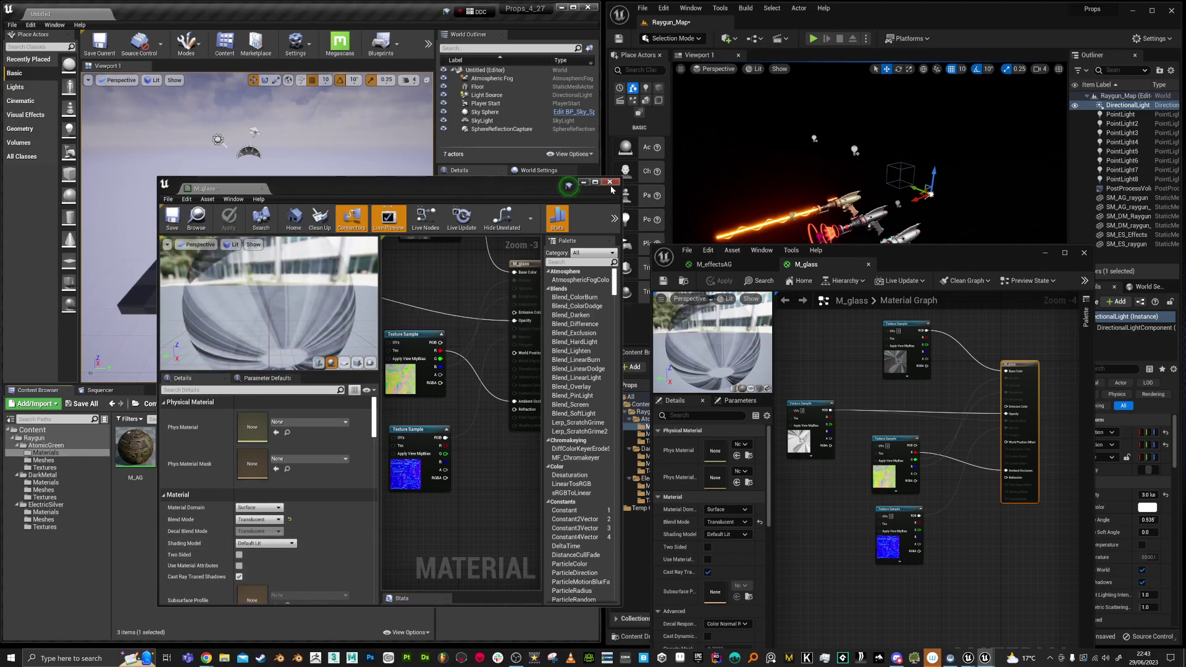
left_click(610, 183)
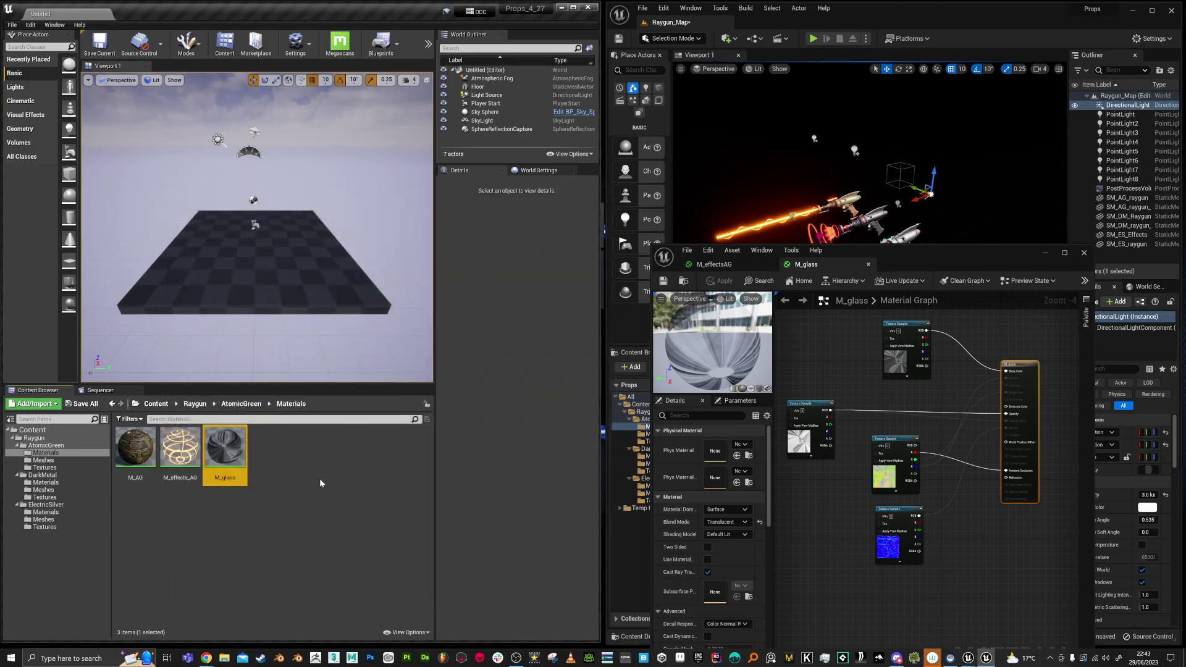
left_click(43, 460)
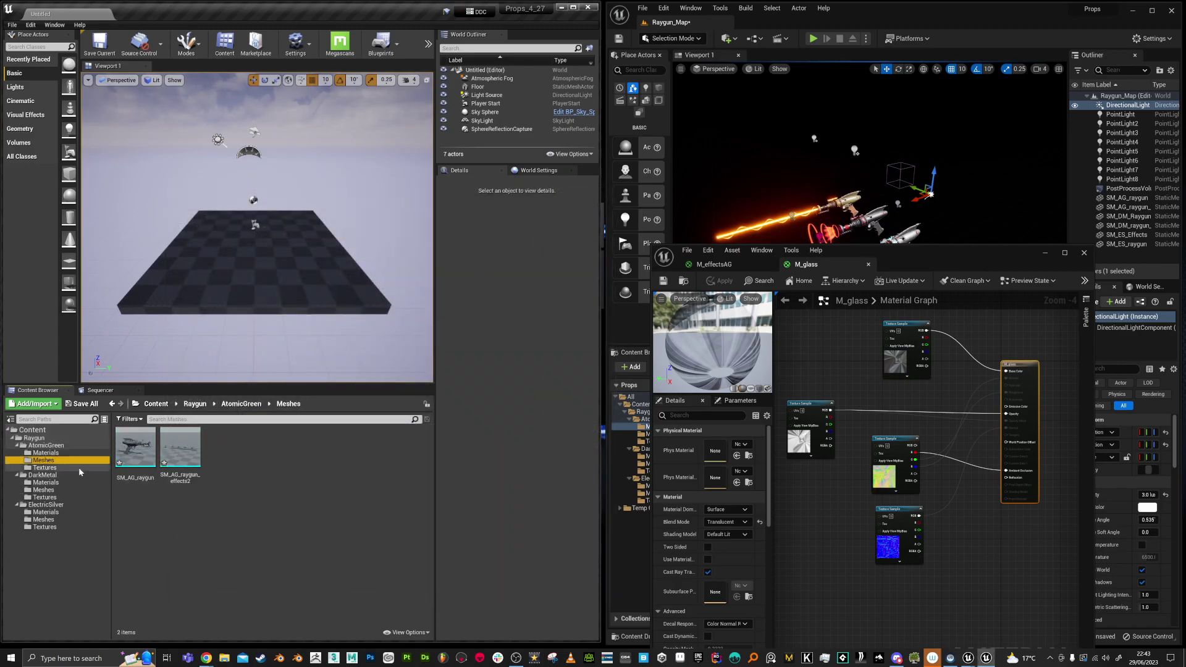
double_click(135, 446)
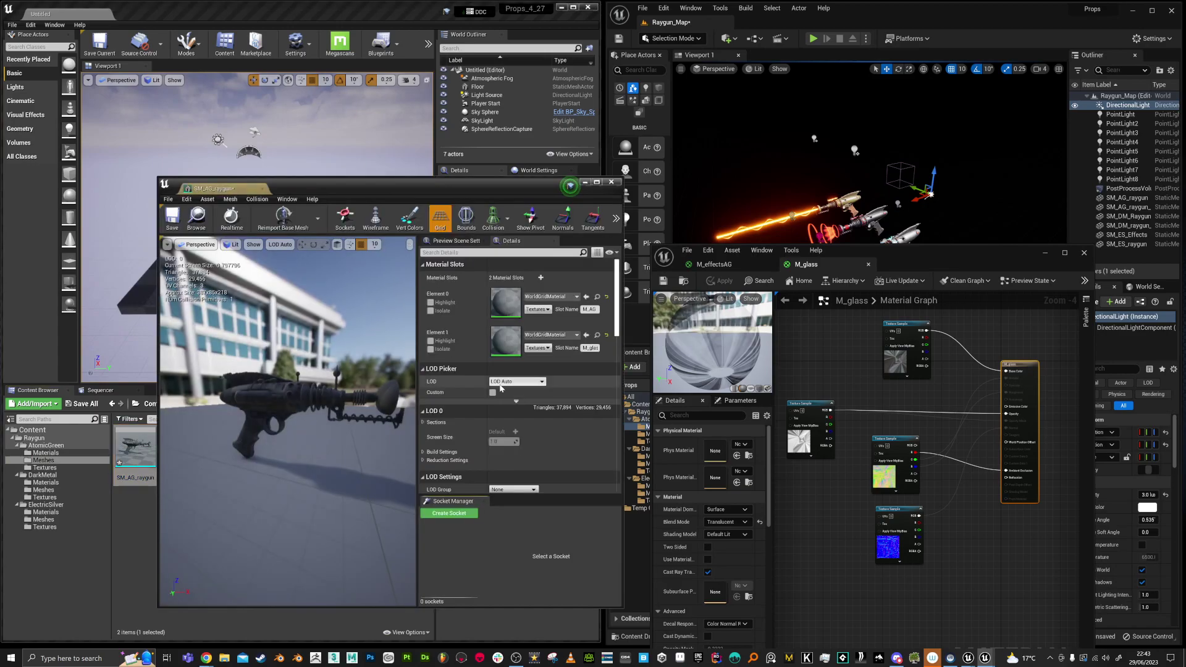
left_click_drag(406, 188, 480, 186)
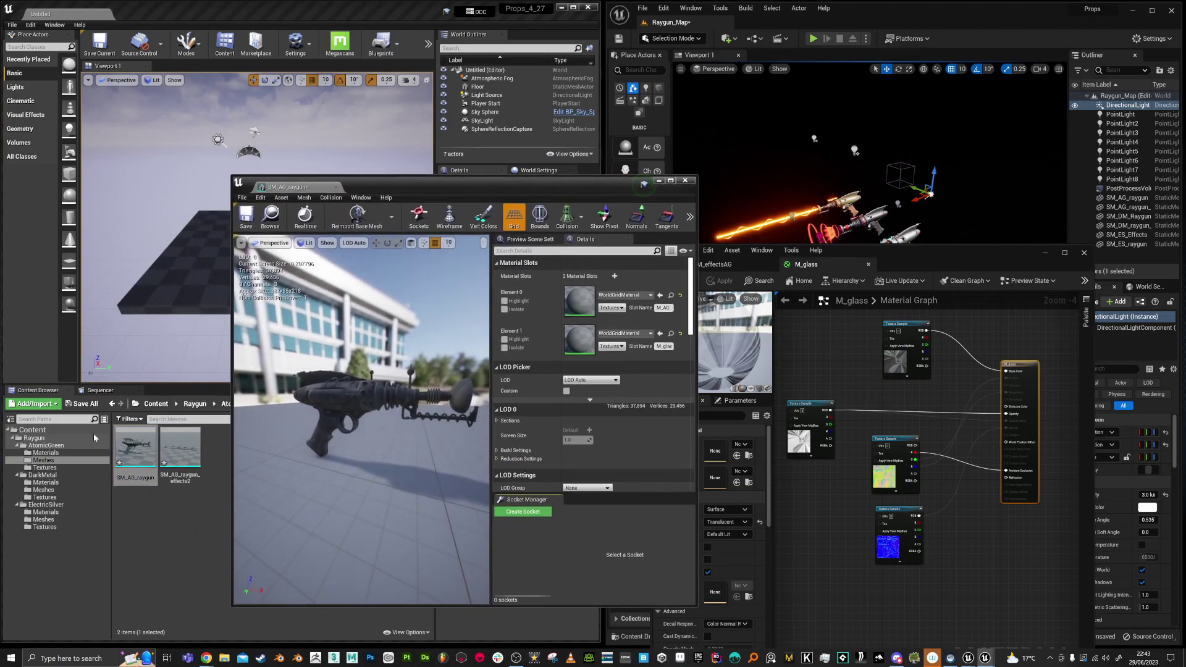
Assign M_AG to Element 0 and M_glass to Element 1 of SM_AG_raygun's material slots.
left_click(46, 452)
left_click_drag(136, 446, 578, 300)
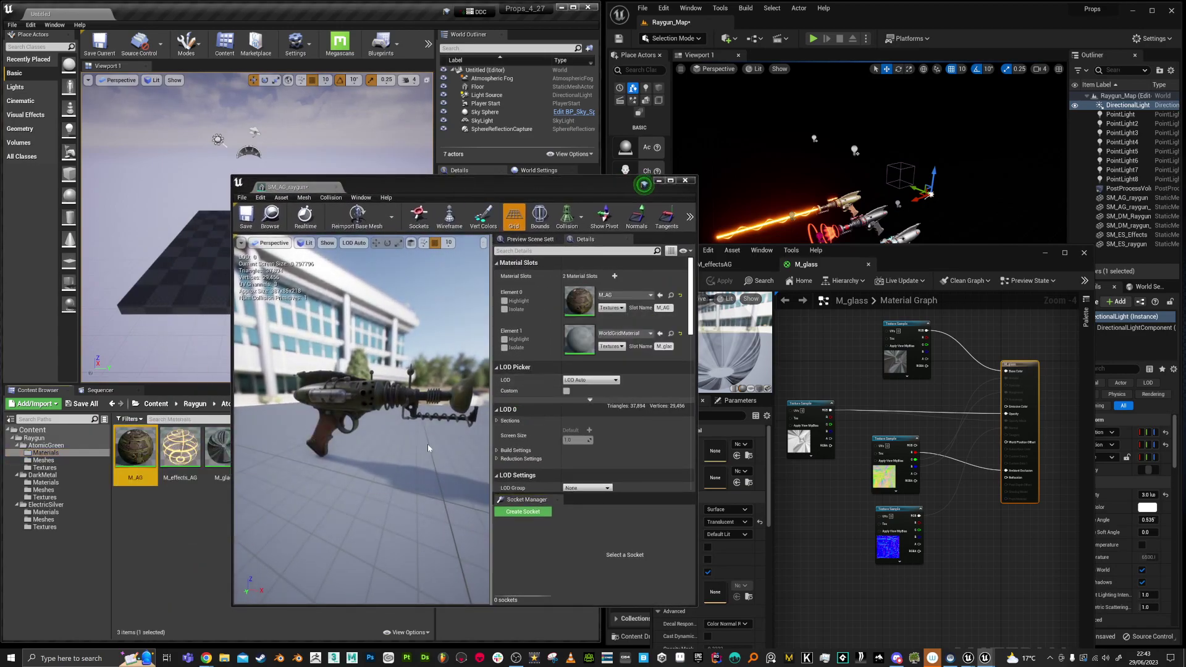
left_click_drag(181, 449, 579, 339)
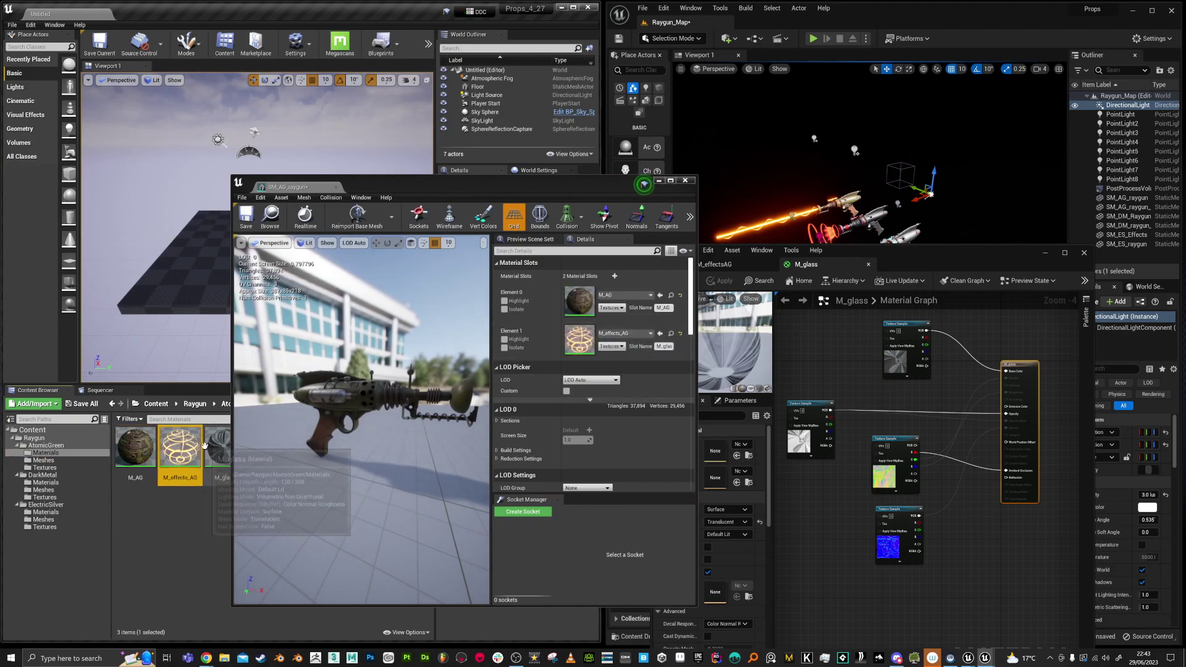
left_click_drag(215, 446, 575, 341)
Test M_effects_AG on SM_AG_raygun's Element 1 slot, undo it, and inspect the gauge glass up close.
left_click_drag(389, 395, 501, 405)
left_click_drag(180, 446, 582, 343)
key("ctrl+z")
left_click_drag(469, 389, 366, 372)
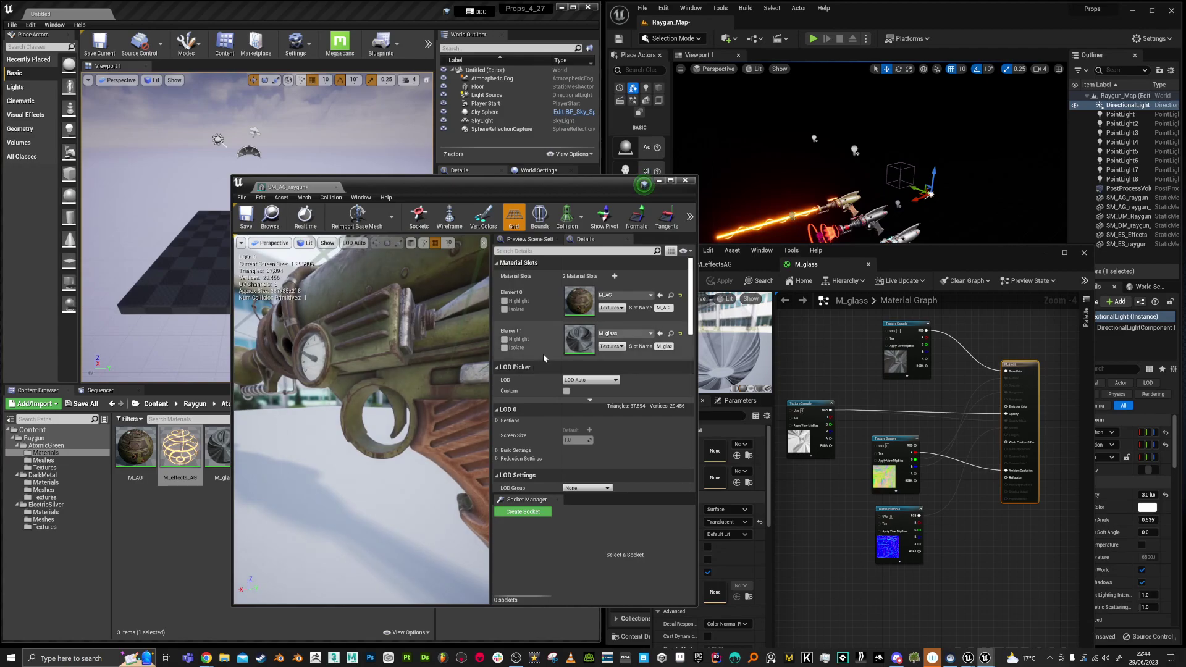
Save and close SM_AG_raygun, and open the SM_AG_raygun_effects2 mesh.
key("ctrl+s")
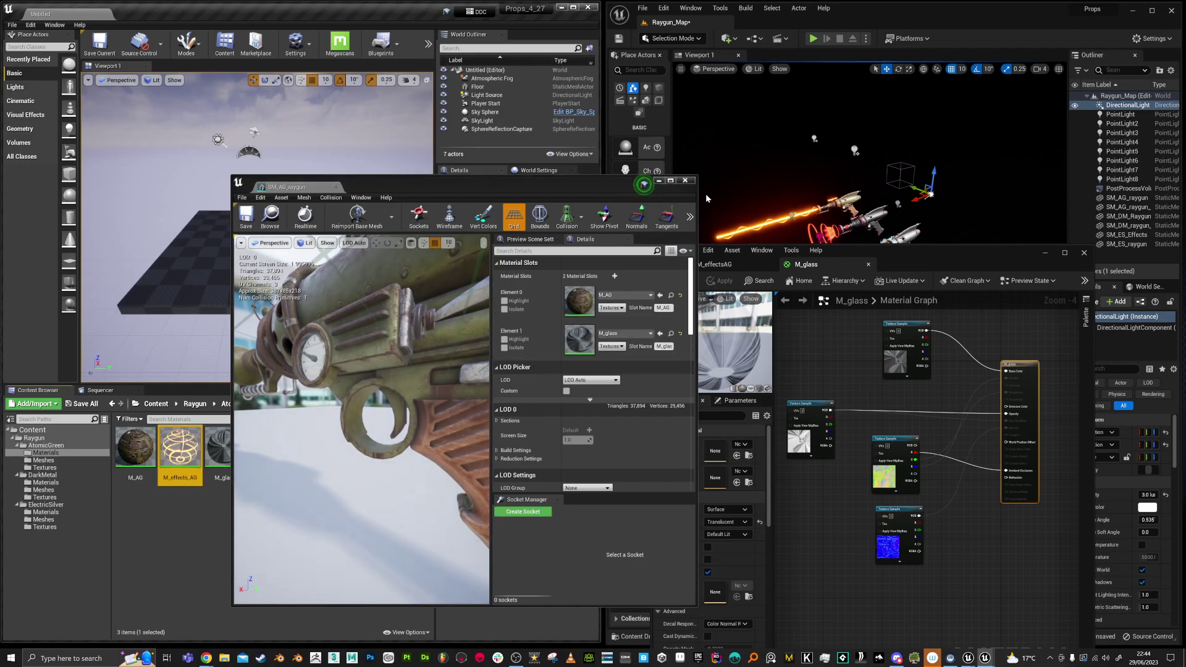
left_click(691, 182)
left_click(43, 460)
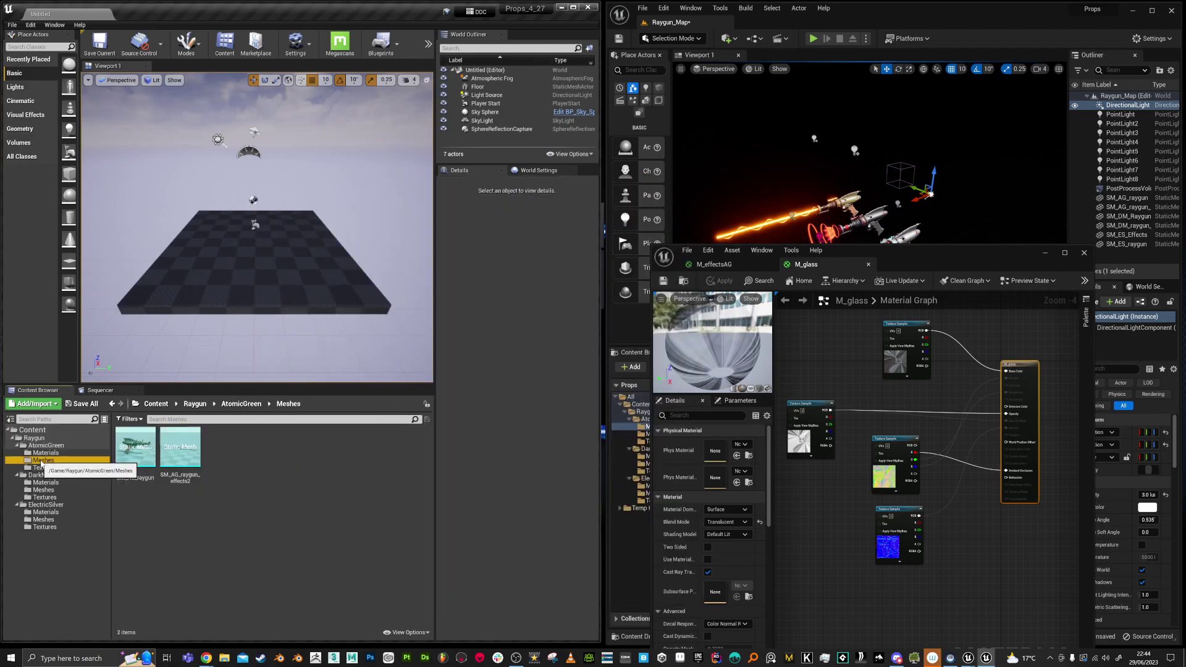
double_click(192, 473)
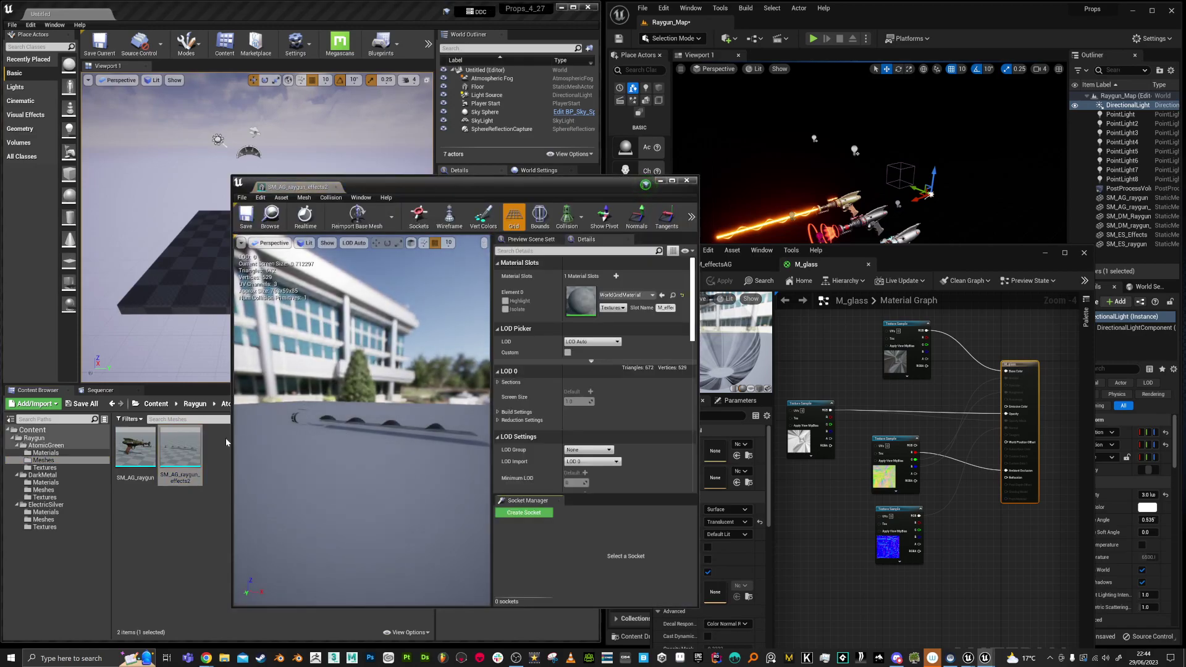
Assign the M_effects_AG material to Element 0 of SM_AG_raygun_effects2.
left_click(59, 453)
left_click_drag(179, 446, 578, 304)
mouse_move(309, 432)
left_mouse_down("alt")
mouse_move(469, 433)
mouse_move(302, 432)
left_mouse_up("alt")
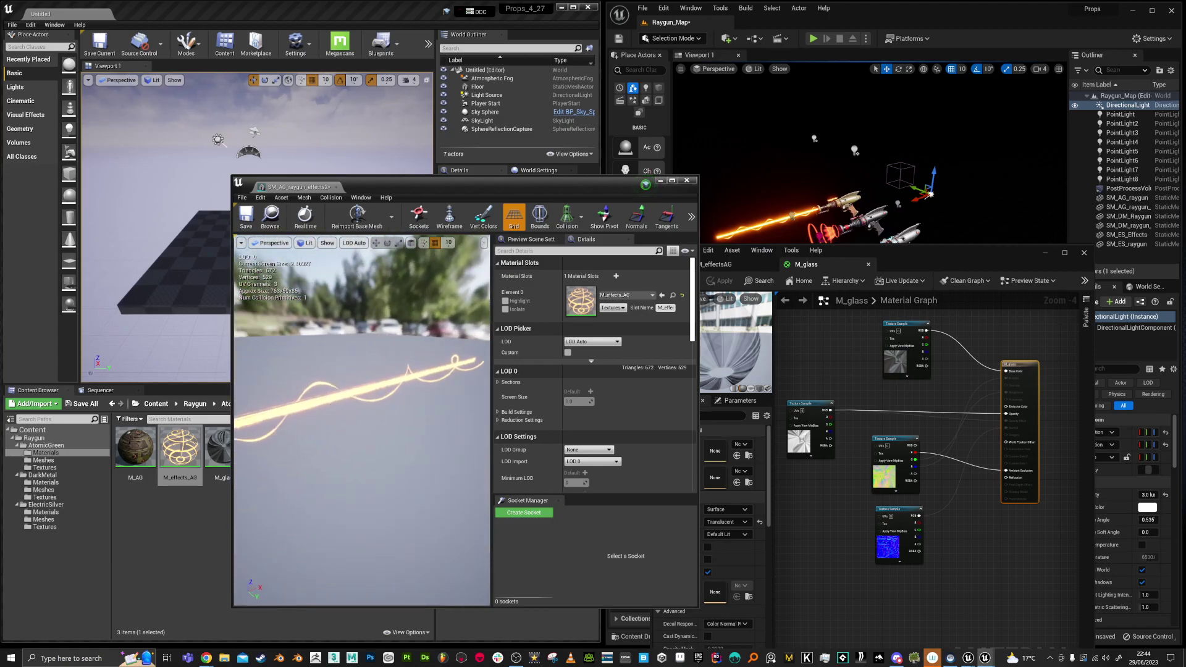
Set the Multiply node's Const B to 30 in M_effects_AG, apply the change and close the editor.
double_click(182, 434)
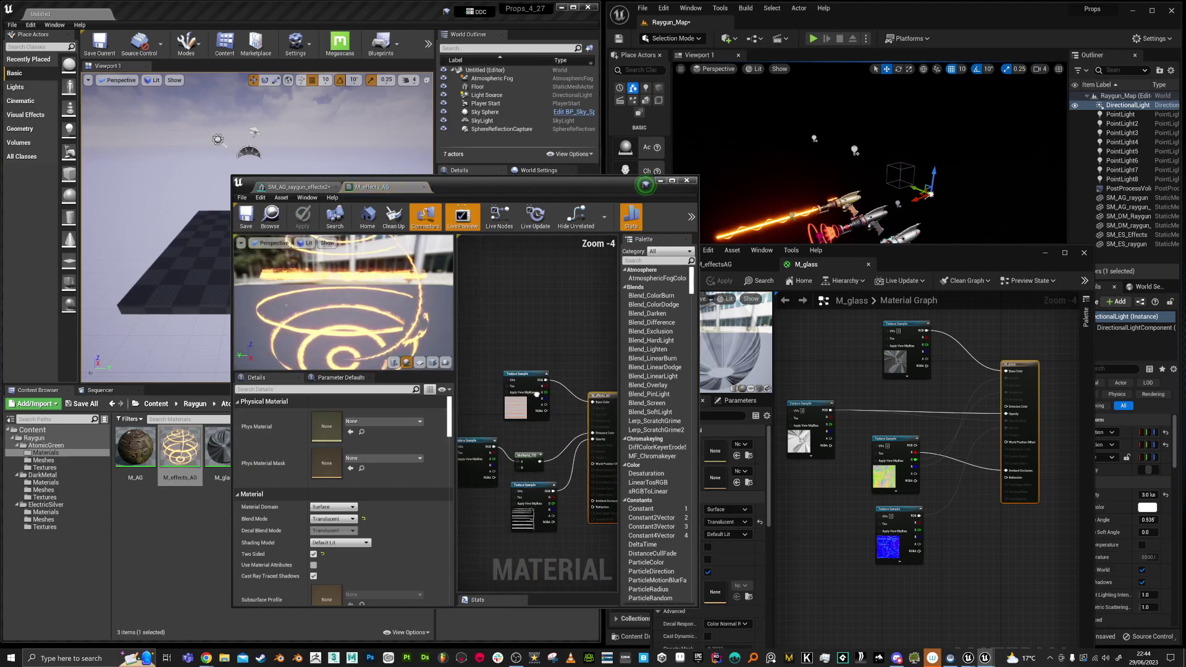
scroll(560, 412, "up", 1)
left_click(559, 426)
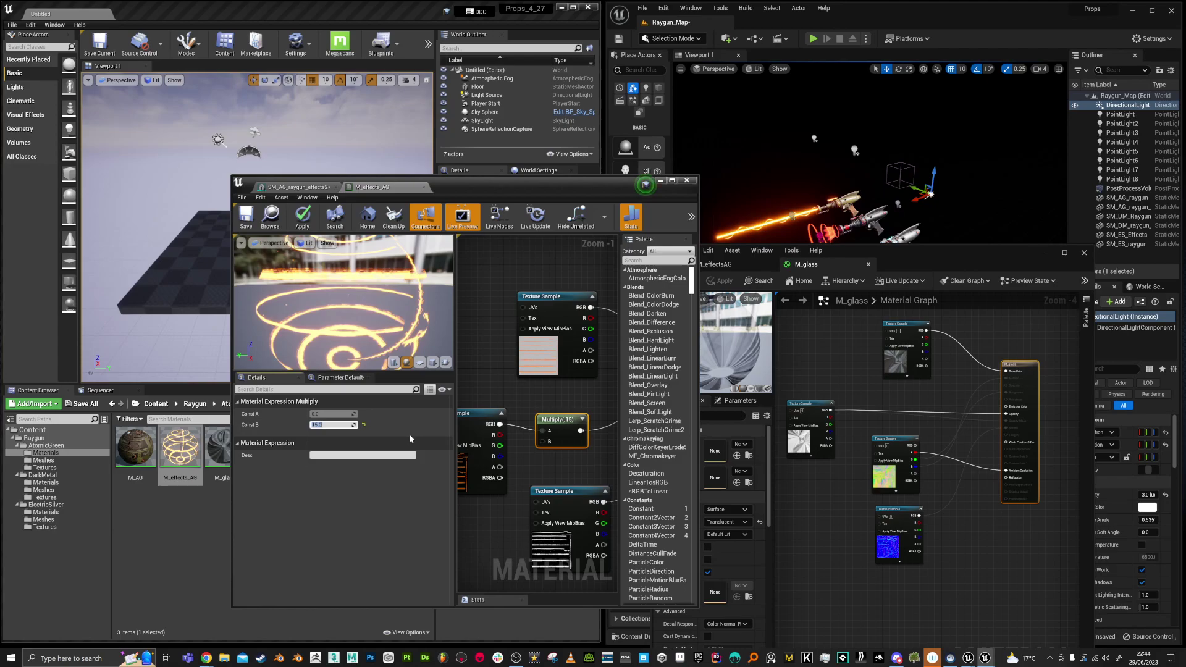
type("30")
key("Return")
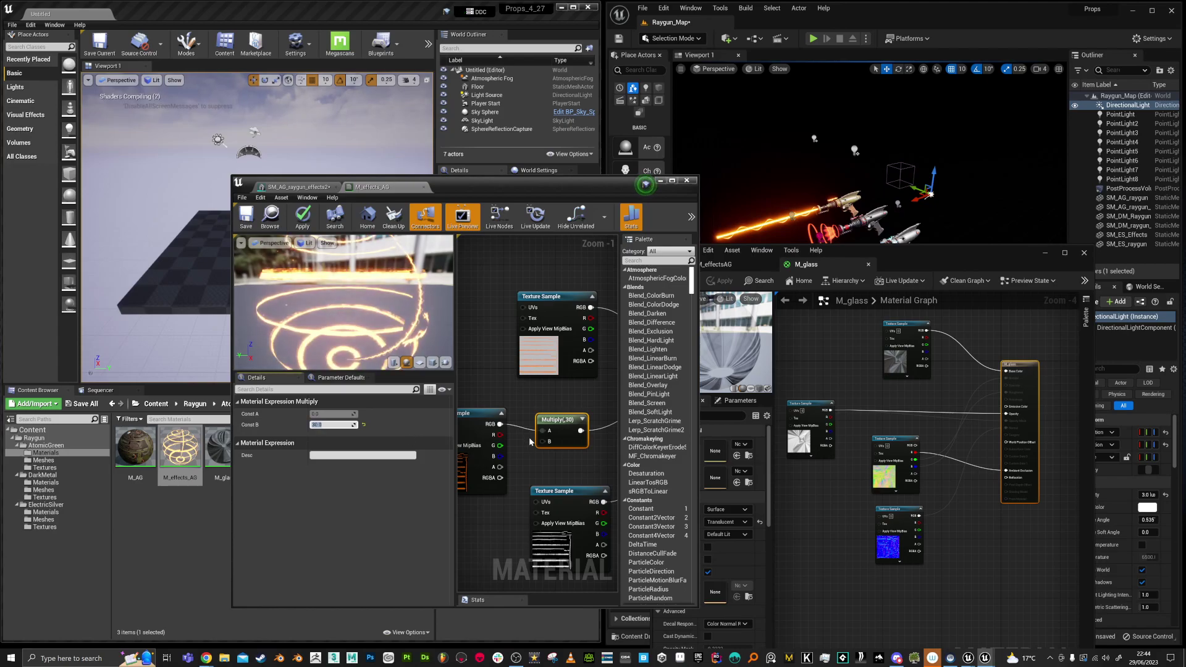
left_click(303, 216)
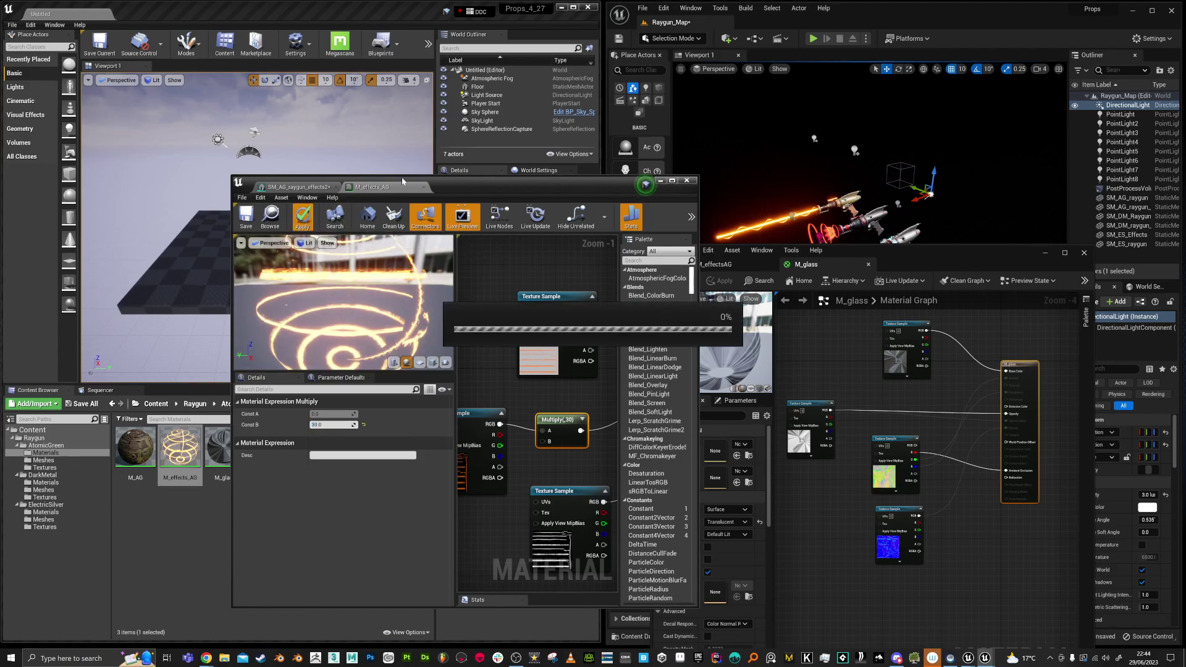
left_click(686, 181)
Show the 4.27 project's Raygun folder in the file explorer and delete Raygun_Map.umap from it.
left_click(35, 437)
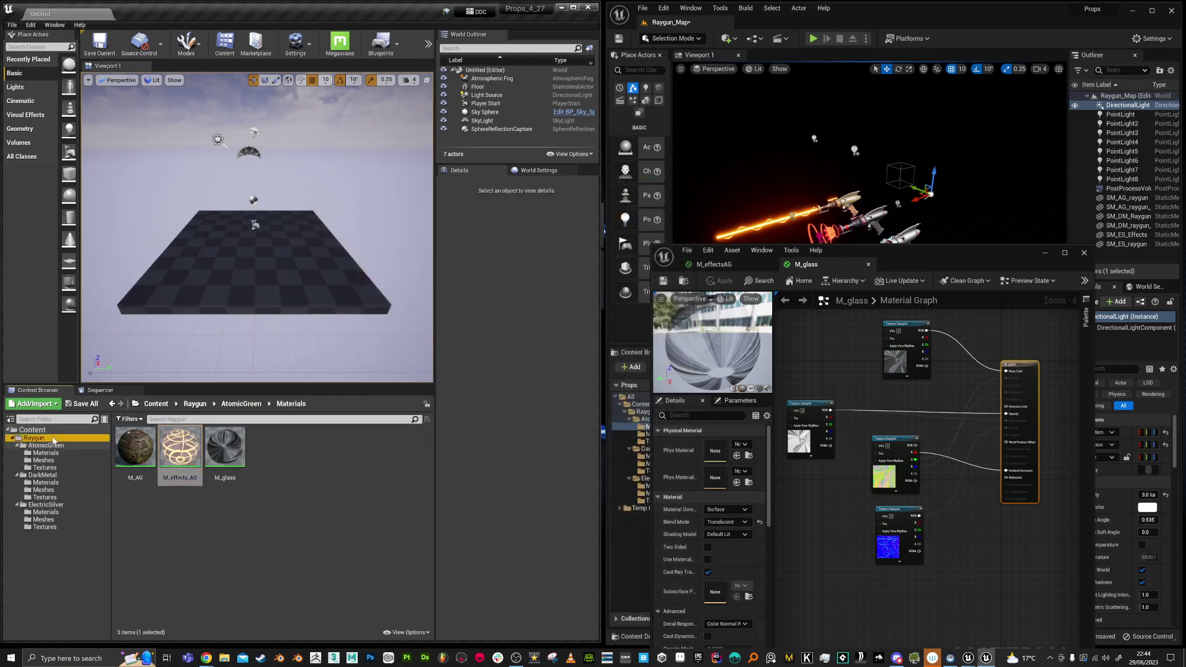
right_click(258, 492)
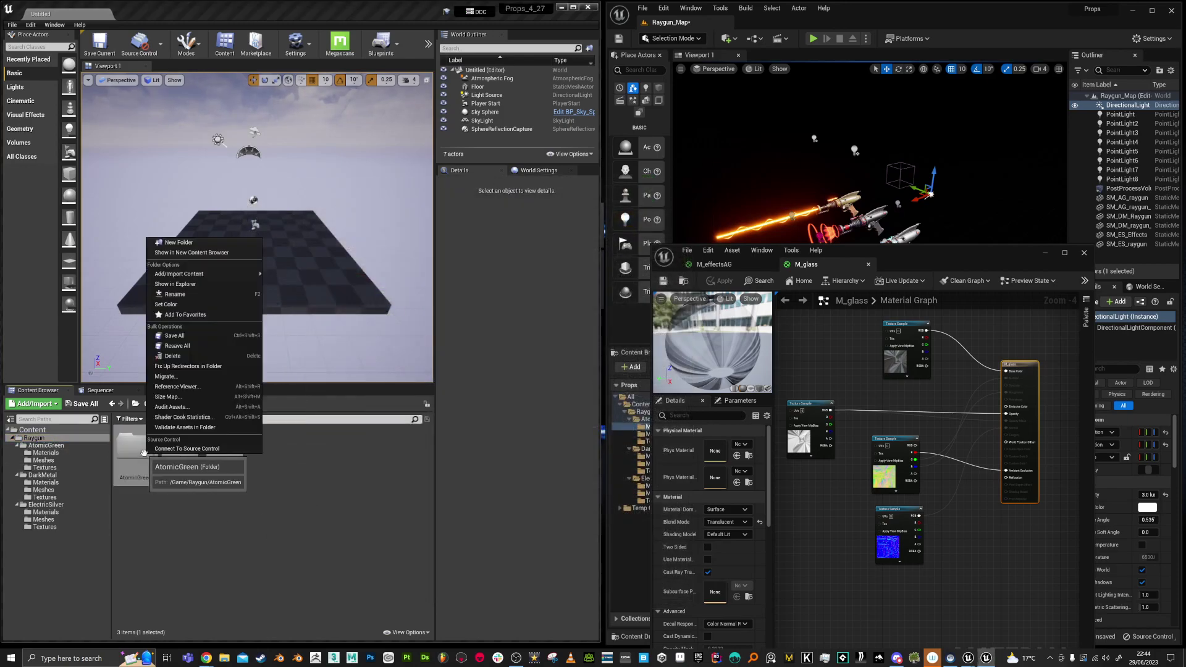
right_click(52, 439)
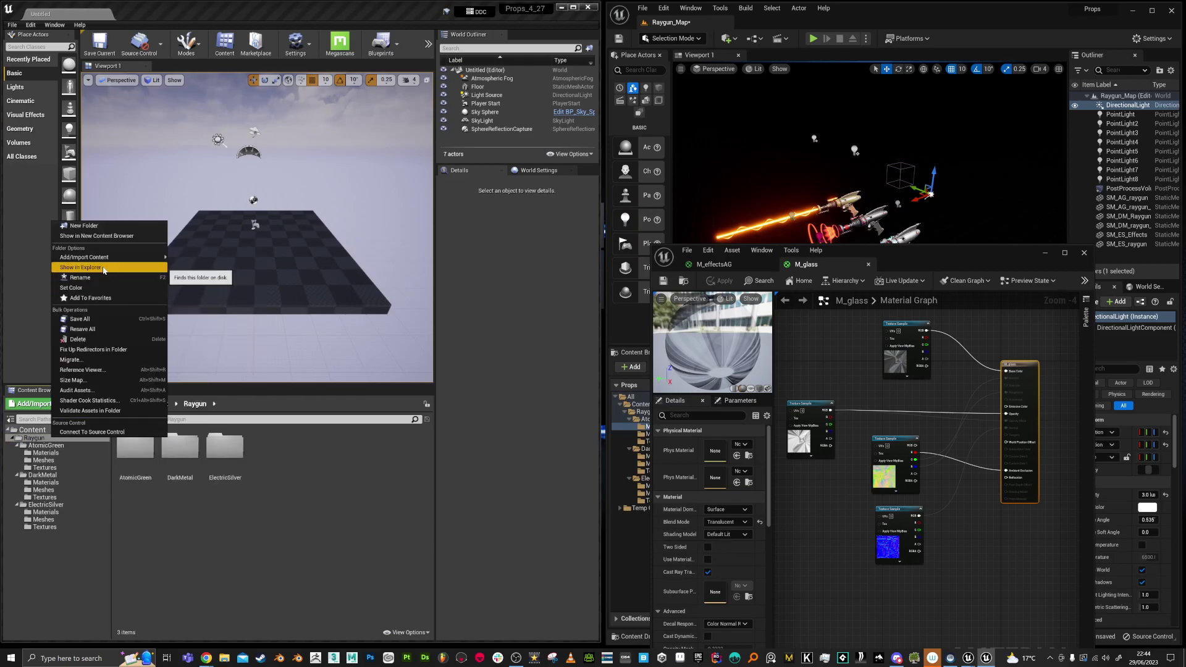
left_click(83, 267)
left_click(496, 327)
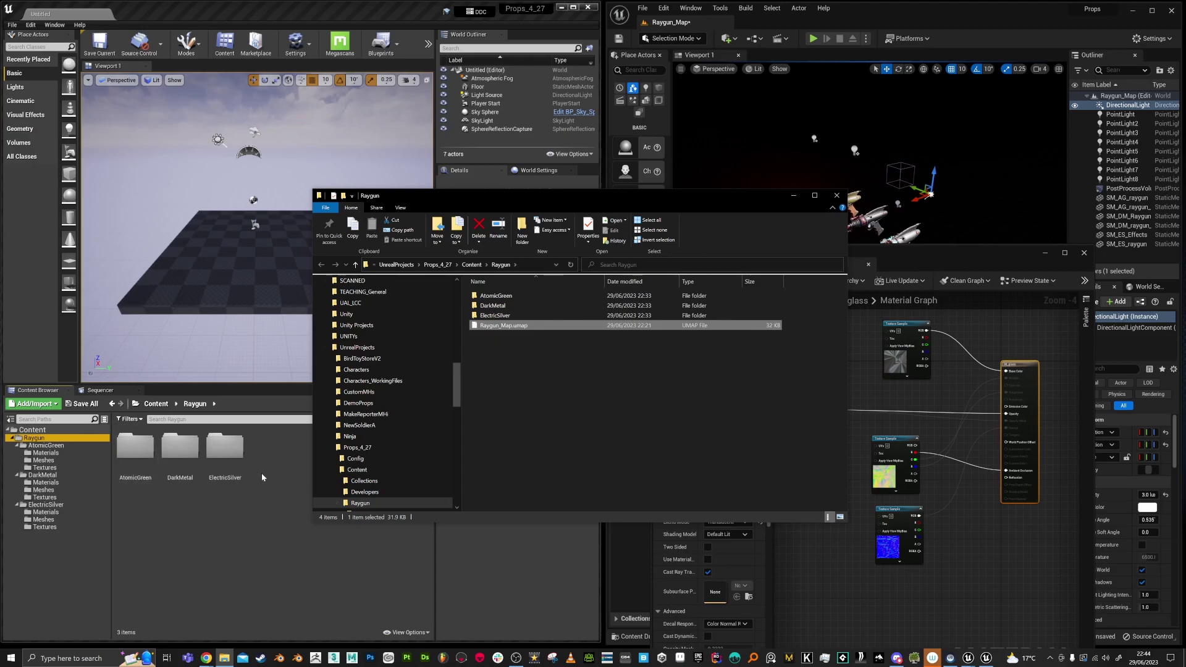
key("Delete")
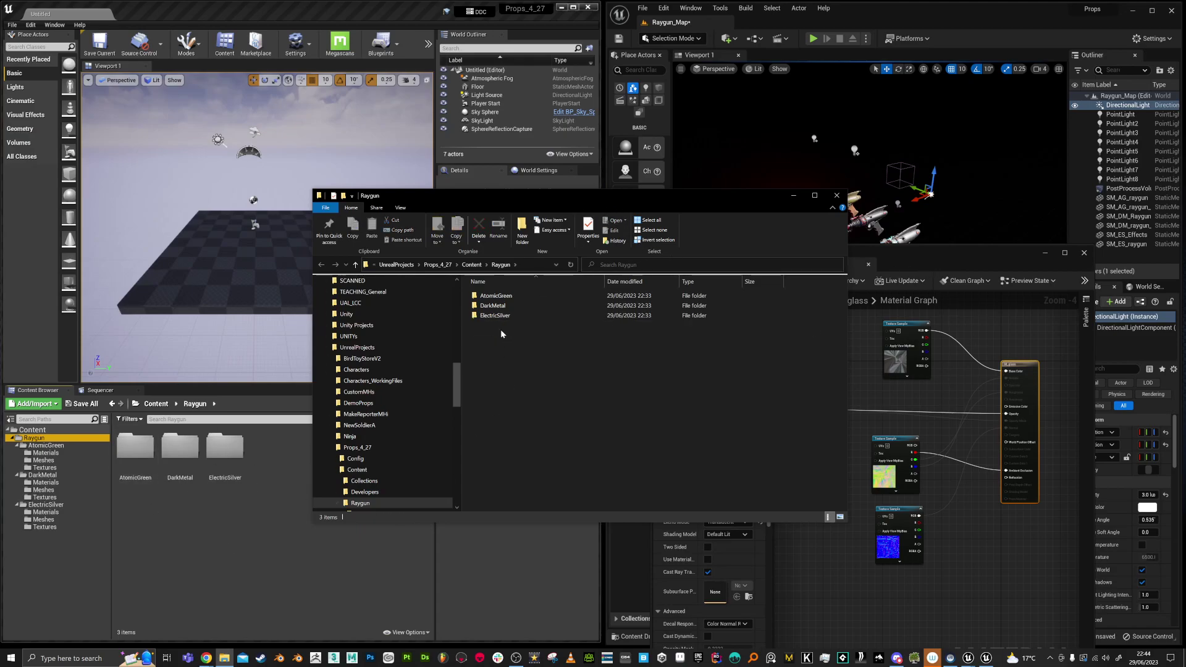
Create a level named Rayguns_Map in the 4.27 Raygun folder, save the pending level and mesh, and open it.
left_click(250, 525)
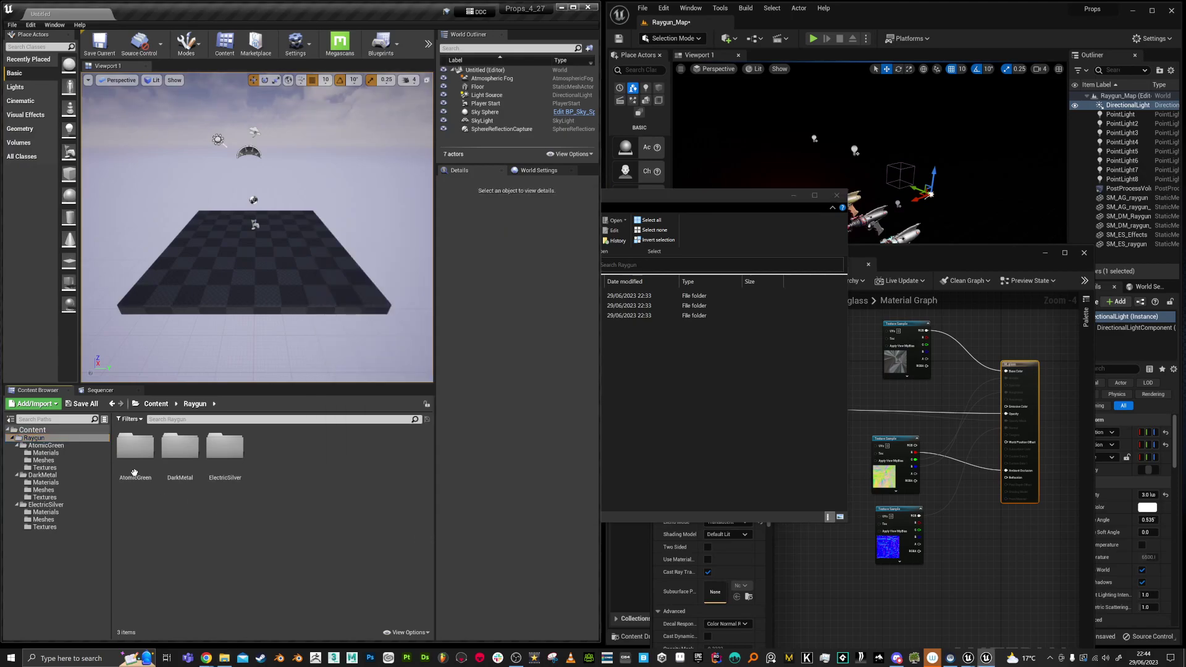
right_click(25, 439)
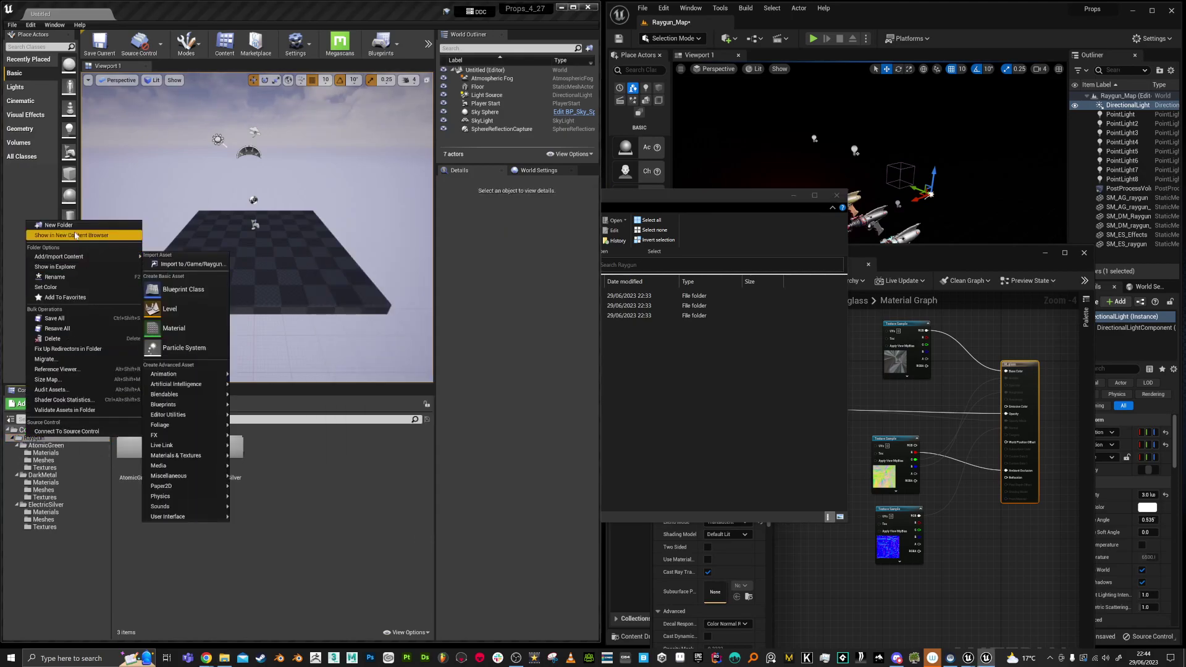
left_click(78, 331)
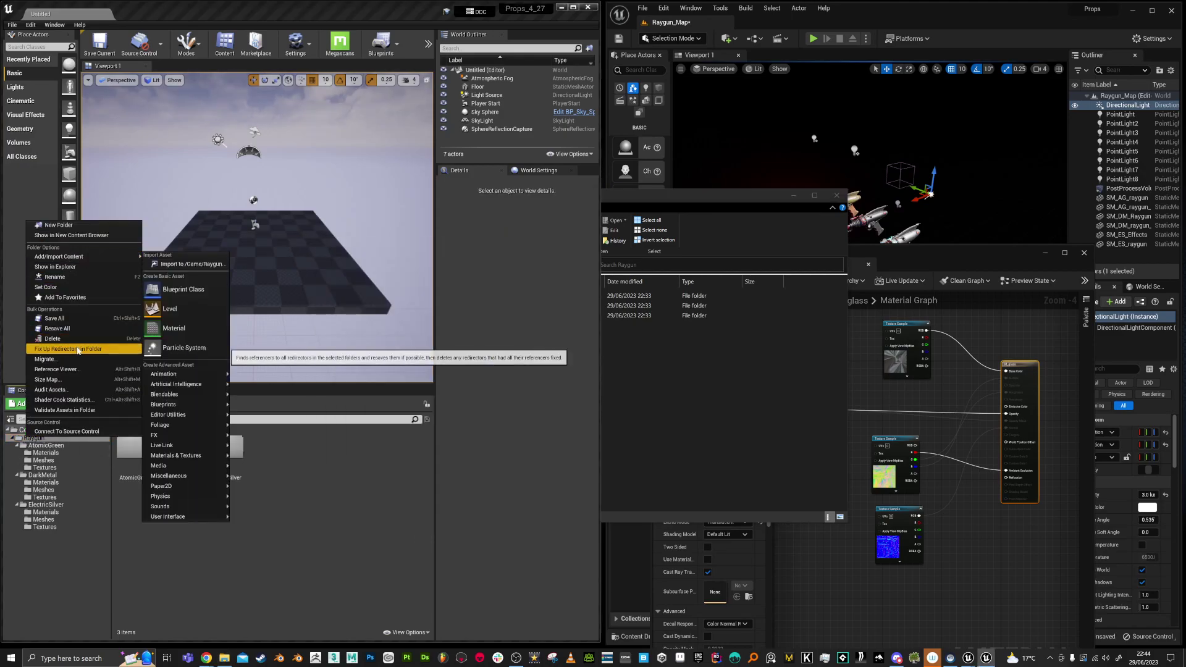
right_click(270, 478)
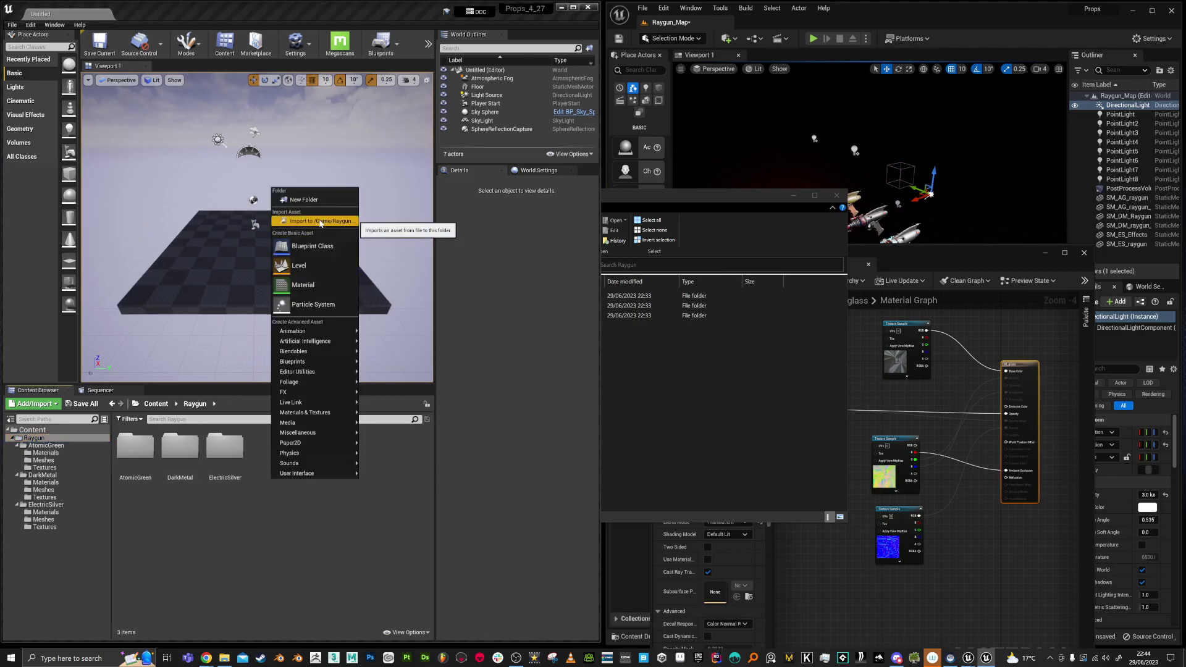
left_click(306, 266)
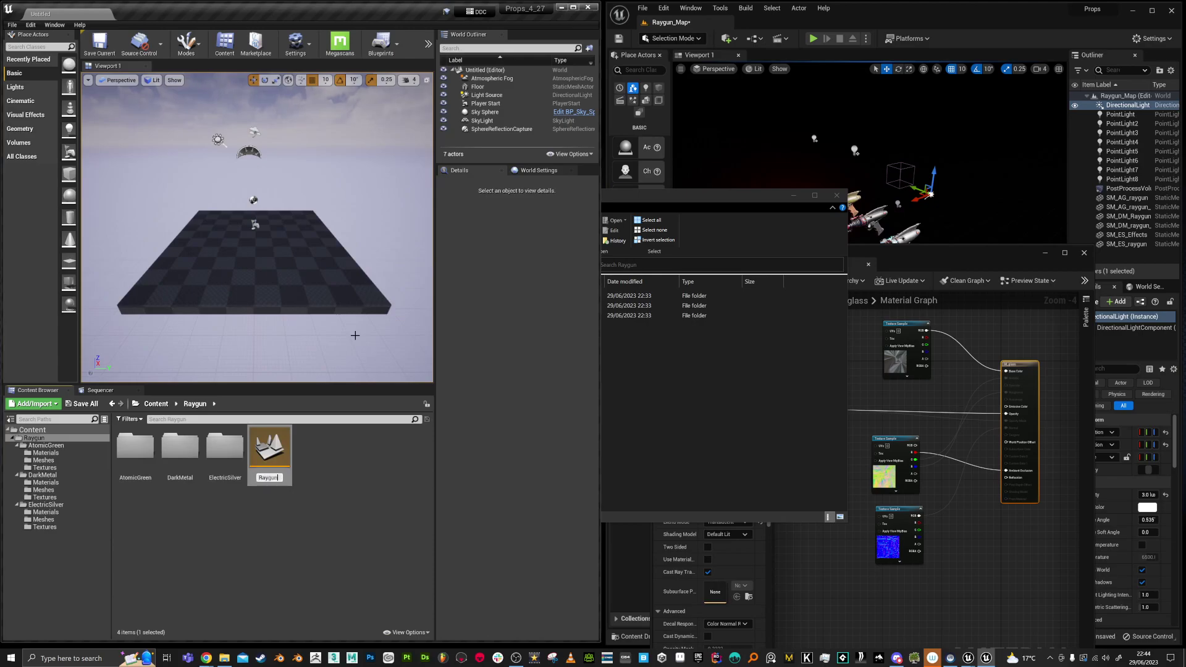
key("Return")
key("ctrl+shift+s")
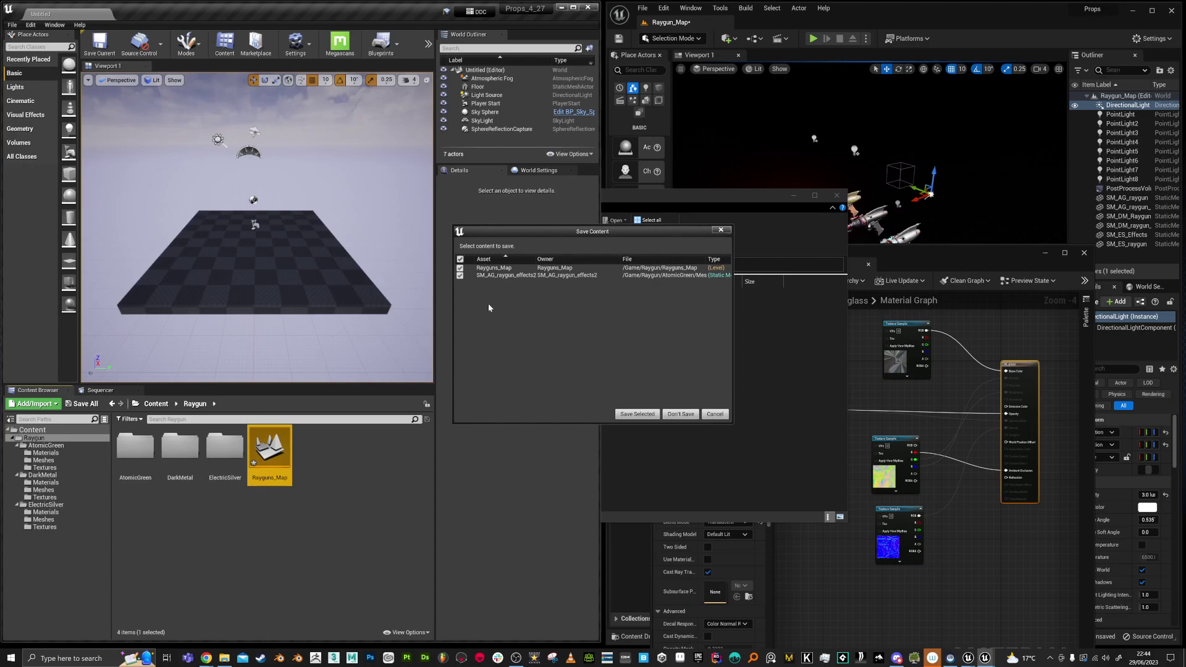
left_click(637, 413)
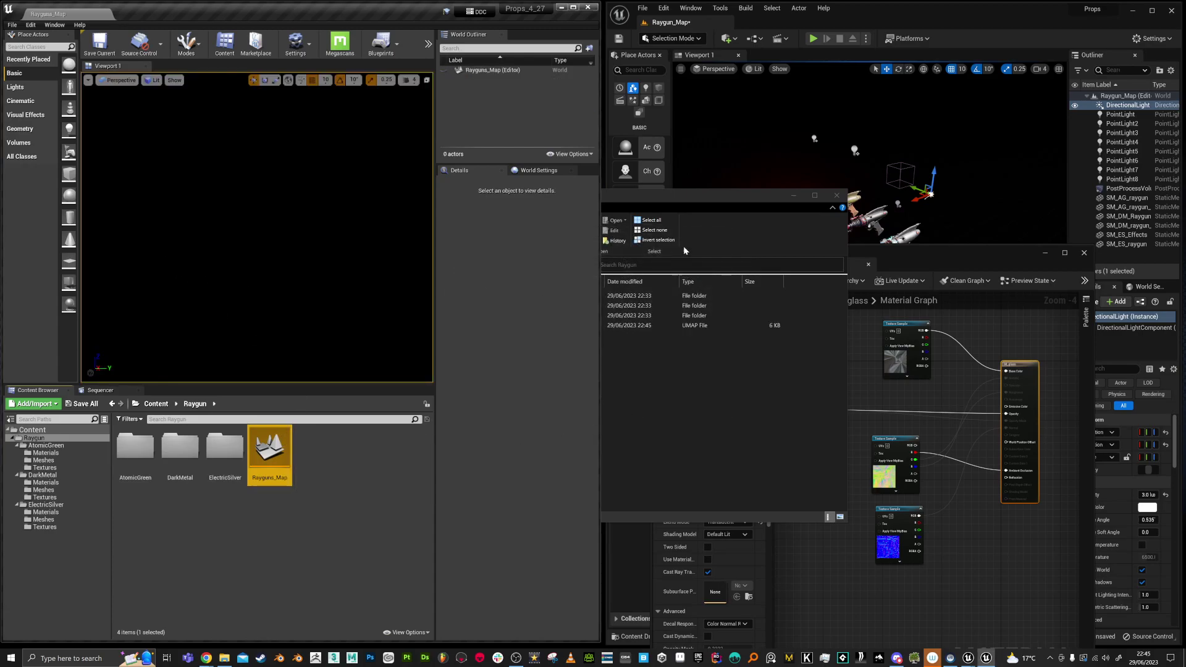
Close the file explorer window, move the M_glass editor out of the way and enlarge the UE5 viewport.
left_click(843, 198)
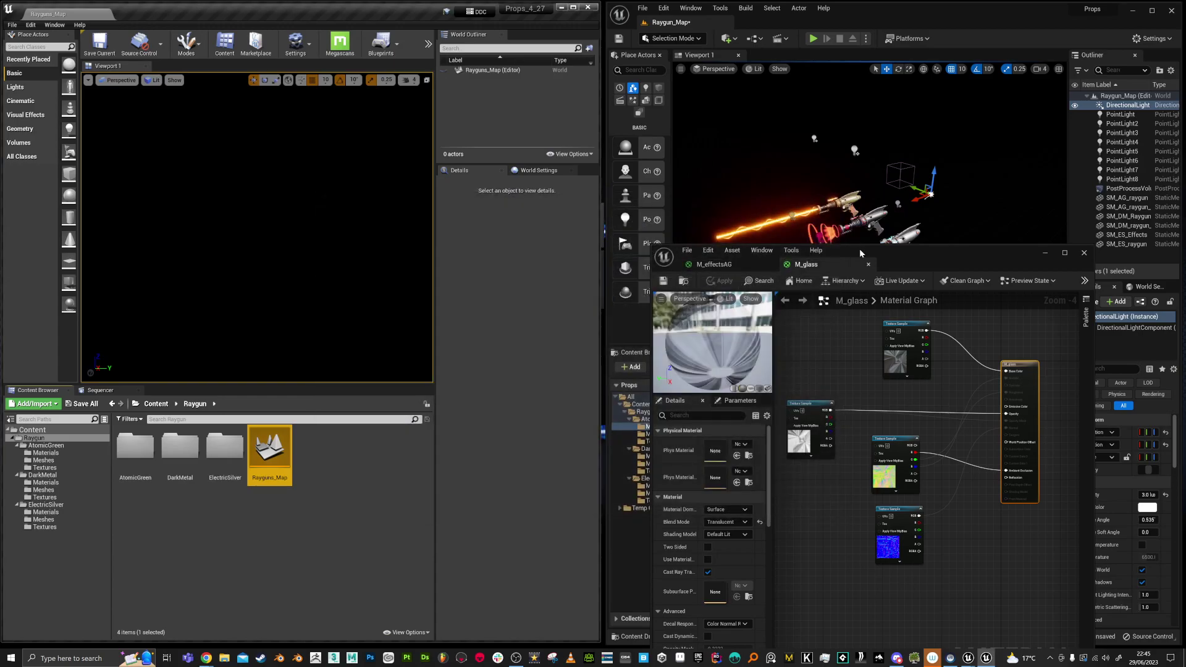
left_click_drag(860, 253, 567, 330)
left_click(791, 329)
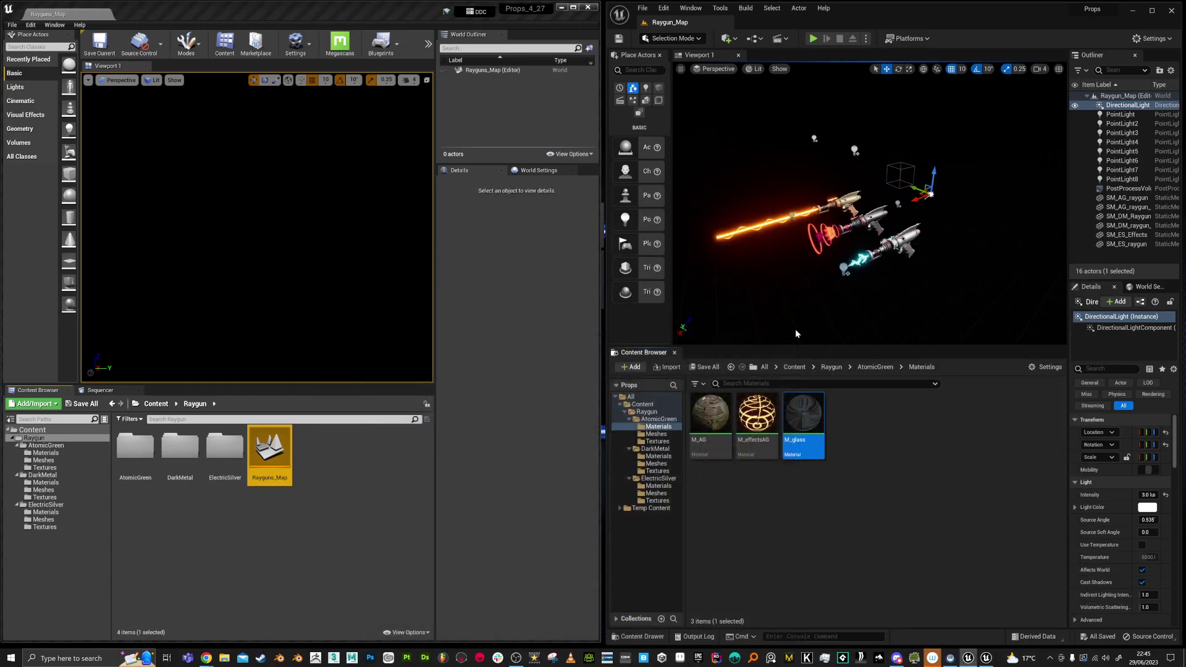
left_click_drag(820, 349, 819, 488)
Place the SM_AG_raygun and SM_AG_raygun_effects2 meshes together in the Rayguns_Map level.
left_click(52, 461)
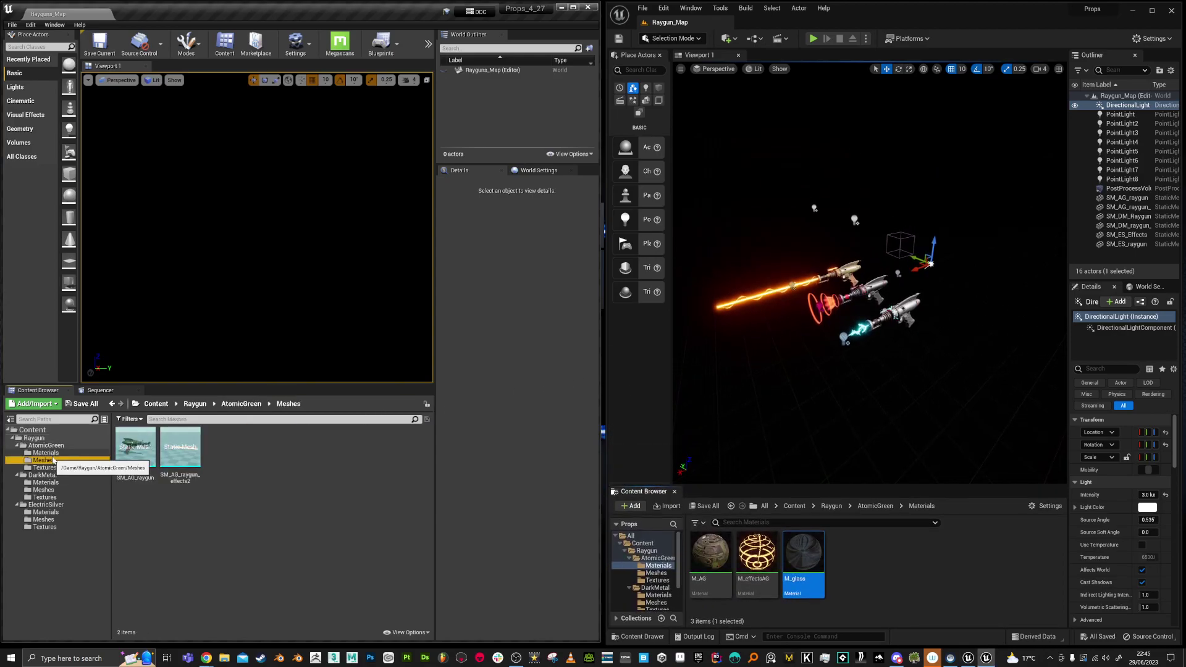
left_click(186, 450, "ctrl")
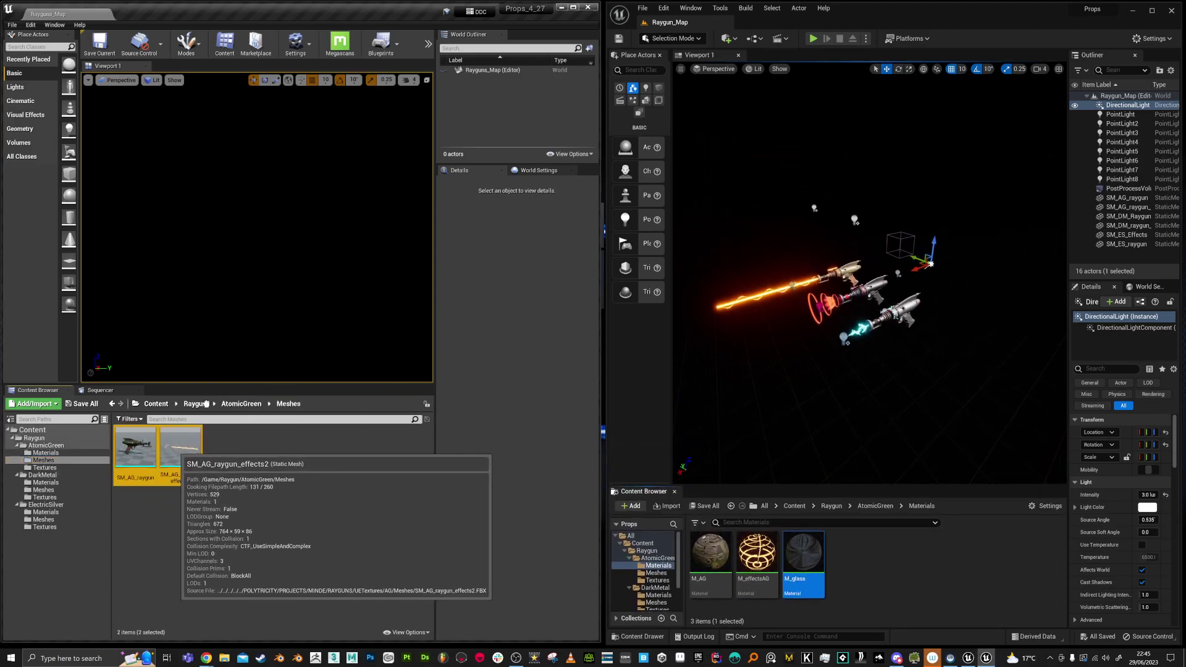
left_click_drag(186, 449, 216, 273)
scroll(362, 248, "down", 3)
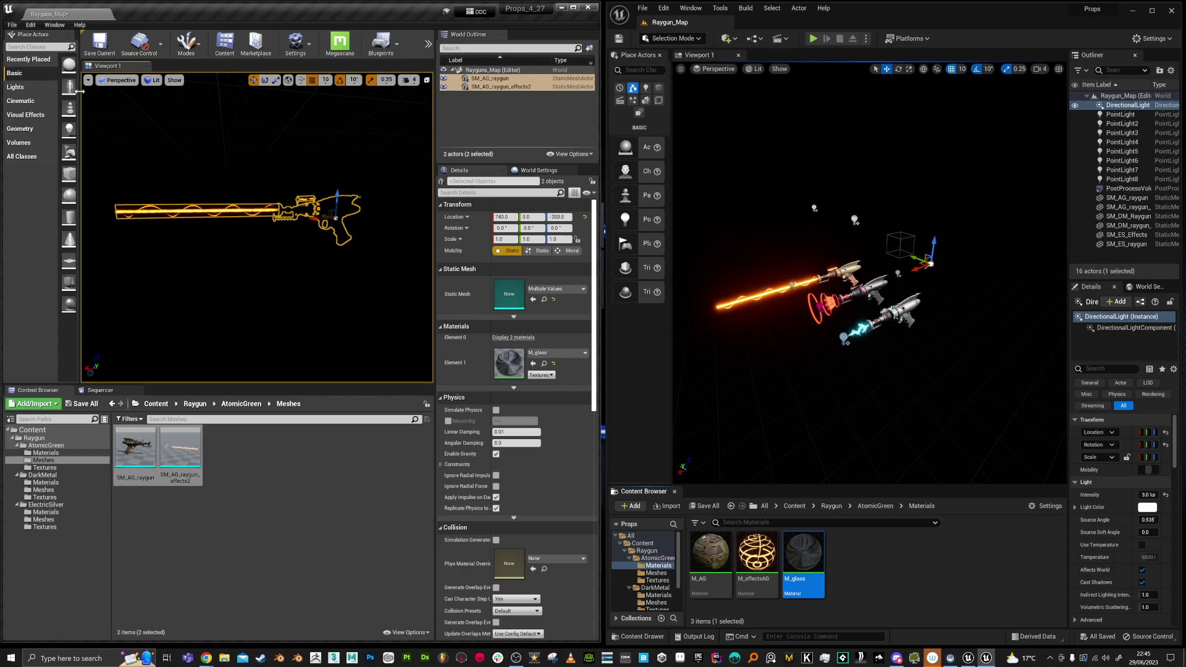
Add a Directional Light to Rayguns_Map and give it the location copied from the UE5 level's DirectionalLight.
left_click_drag(80, 91, 277, 166)
left_click(21, 87)
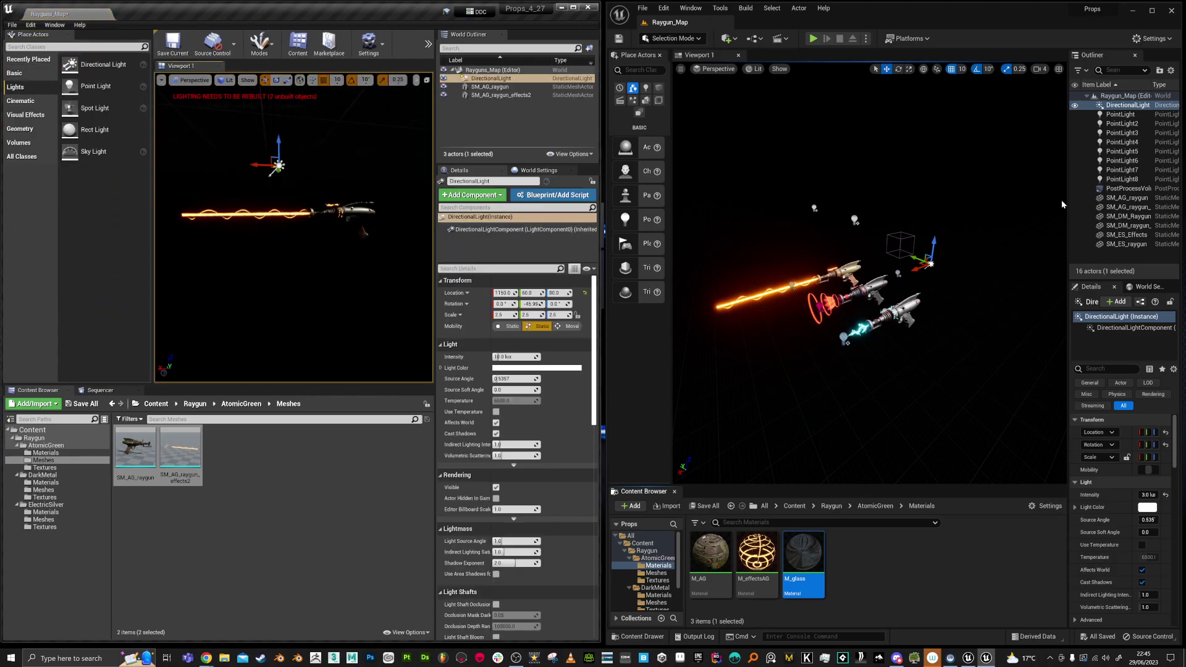
left_click(1112, 106)
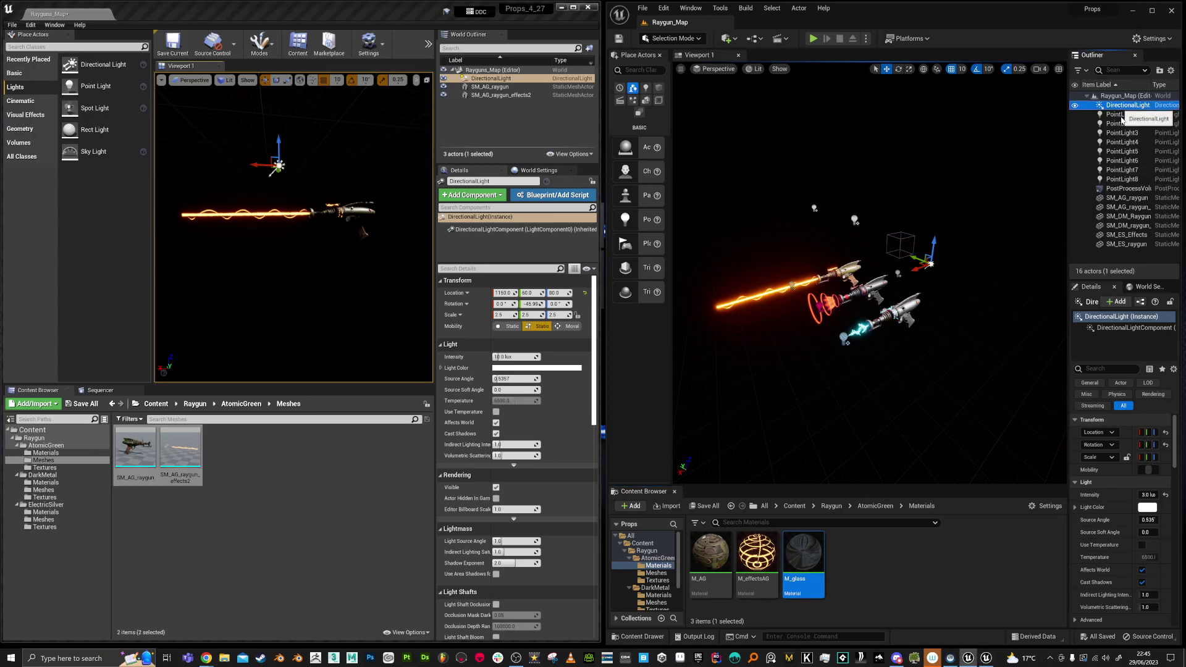
right_click(1125, 436)
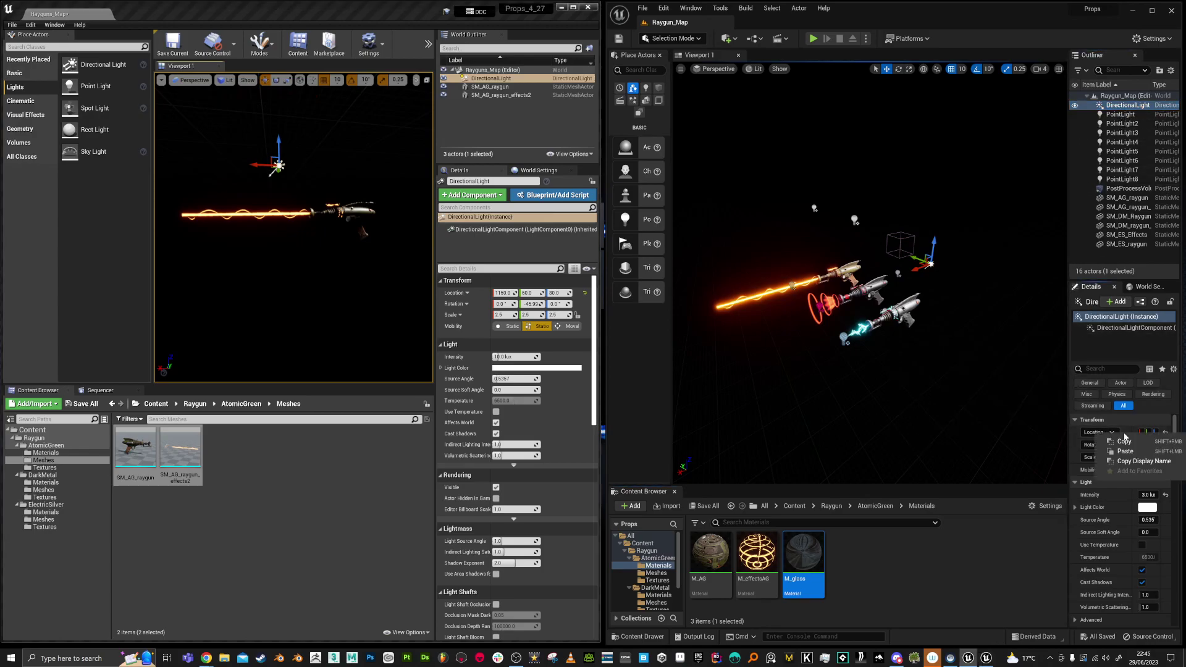
left_click(1124, 441)
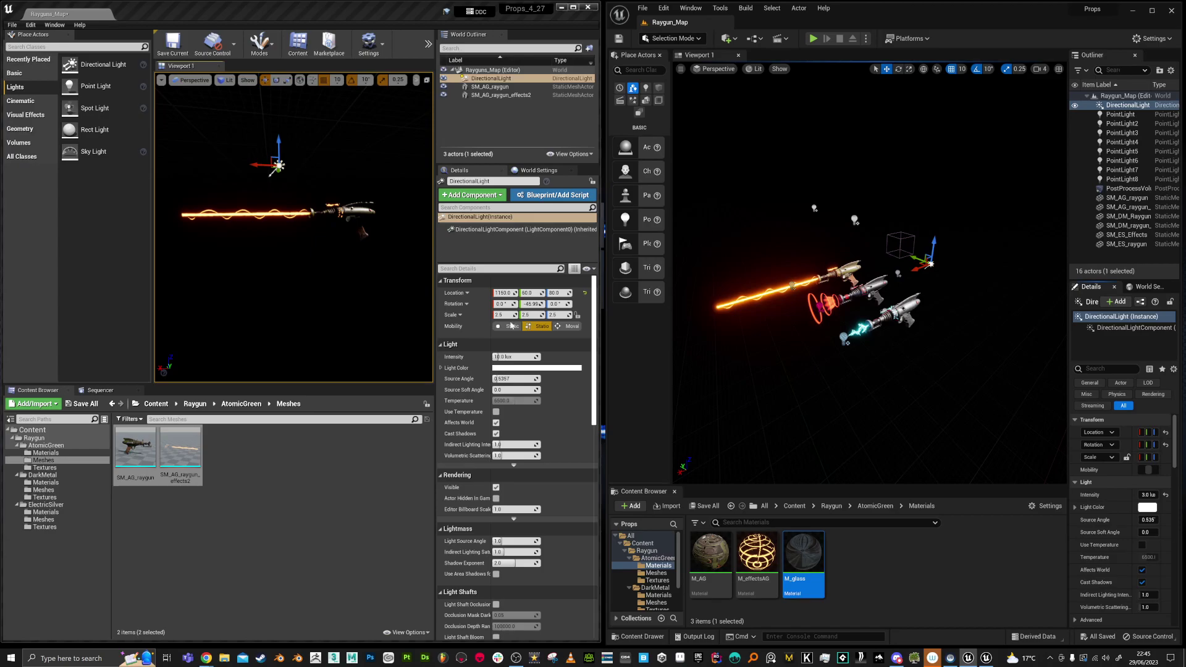
right_click(481, 293)
left_click(491, 306)
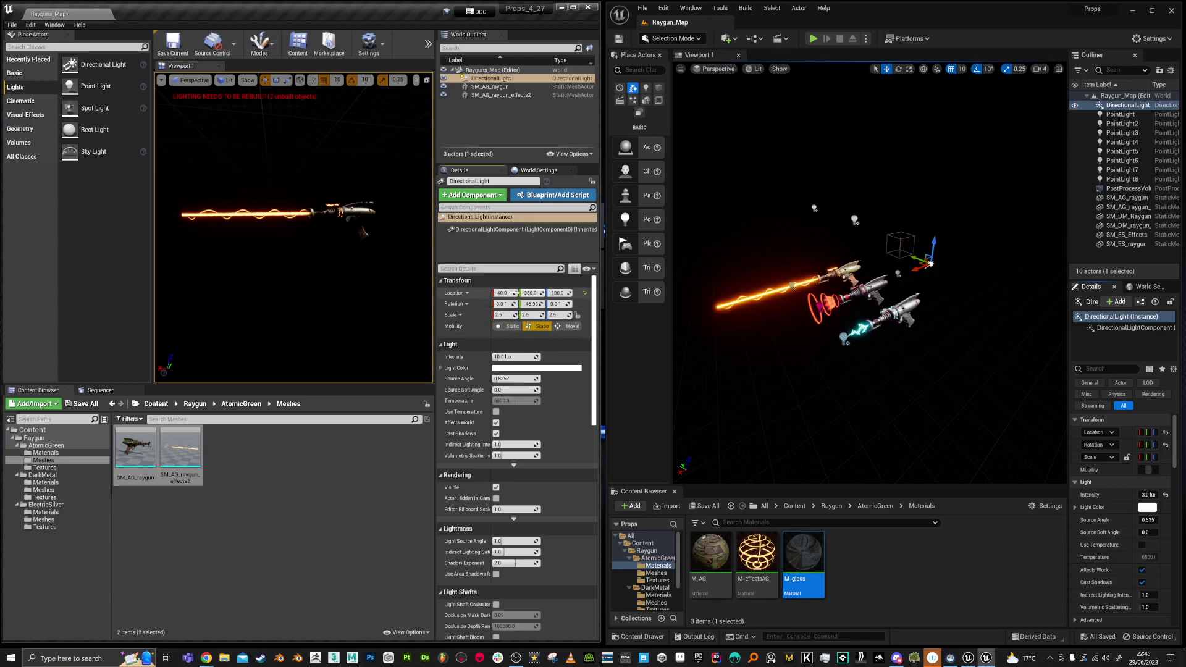
Copy the rotation of the UE5 DirectionalLight and apply it to the Directional Light in Rayguns_Map.
left_click_drag(252, 222, 303, 253)
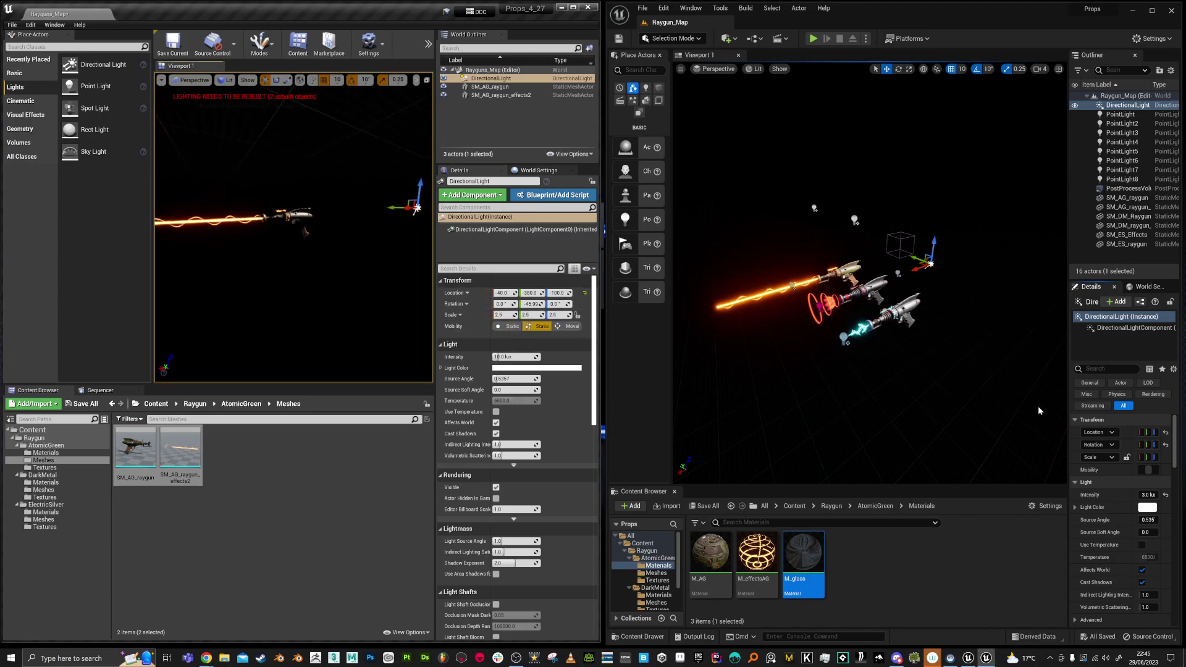
left_click_drag(1068, 434, 1050, 432)
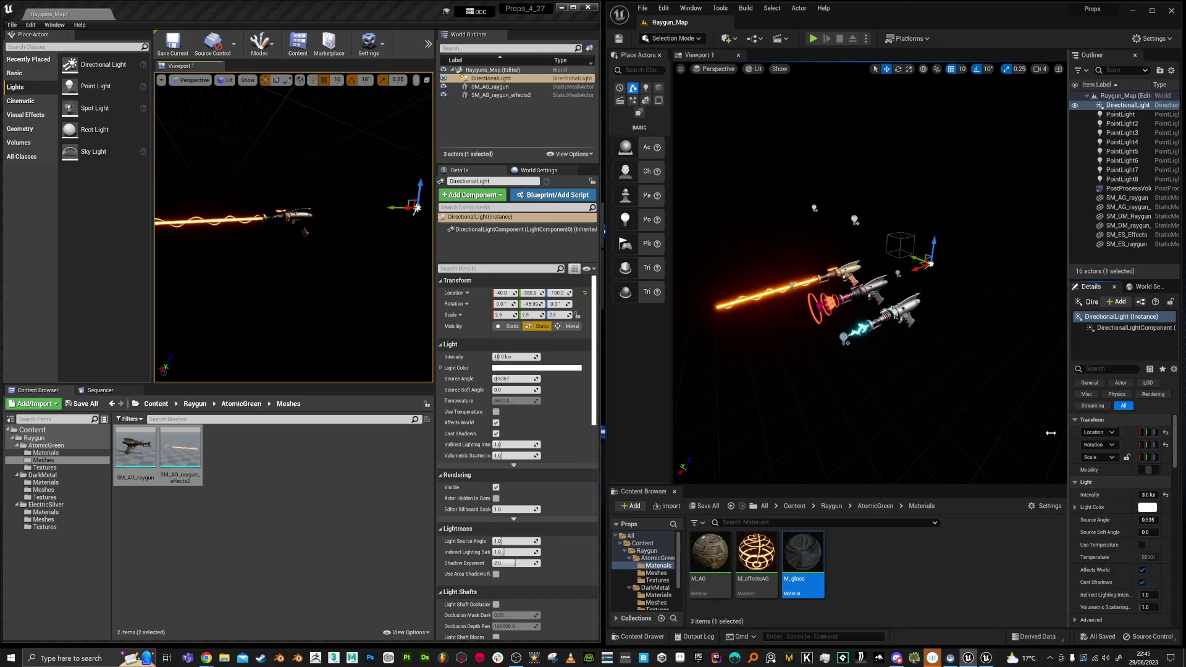
left_click_drag(1068, 435, 994, 436)
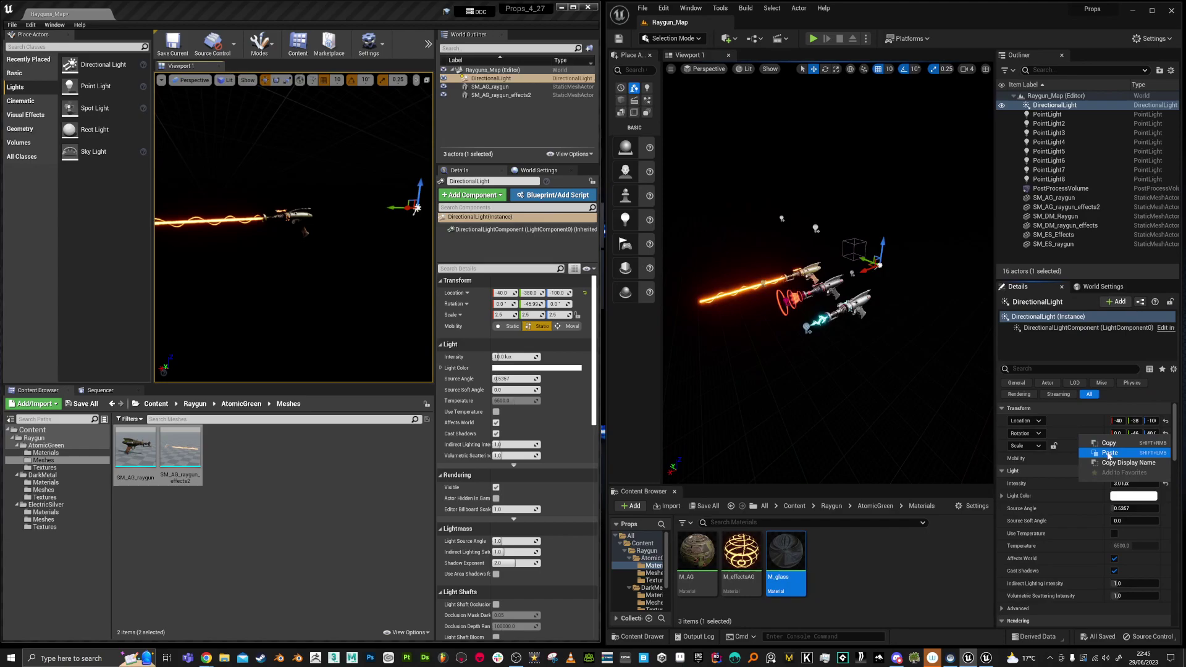
right_click(478, 303)
left_click(499, 322)
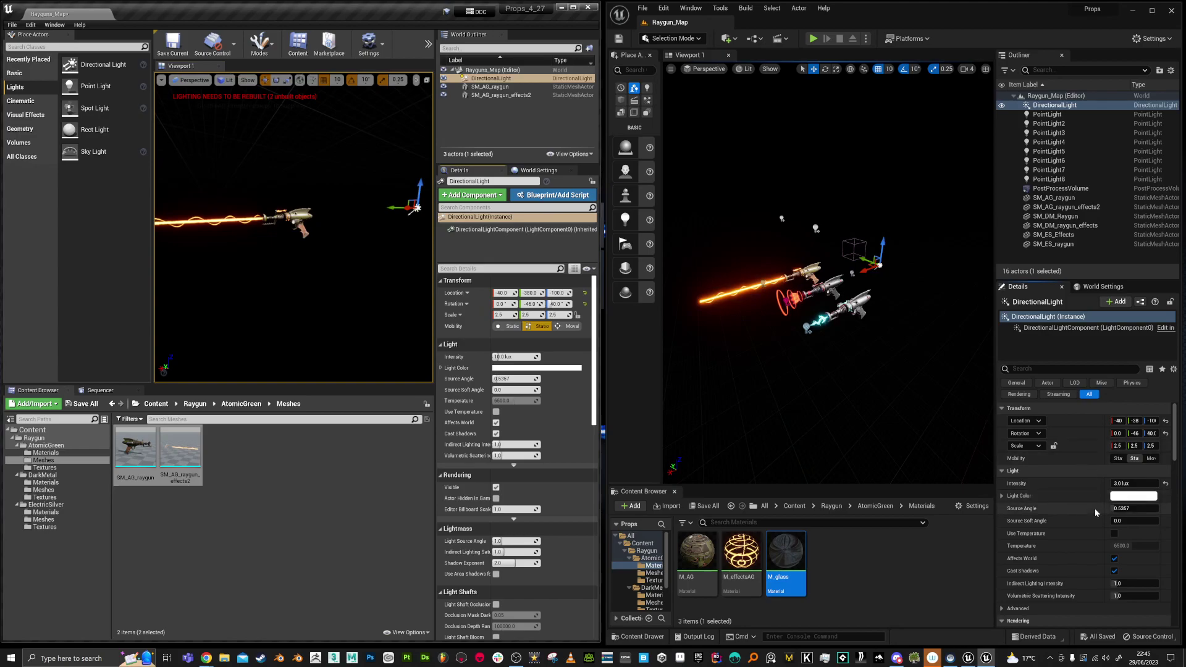
Set the intensity of the Directional Light in Rayguns_Map to 3 lux.
left_click(513, 357)
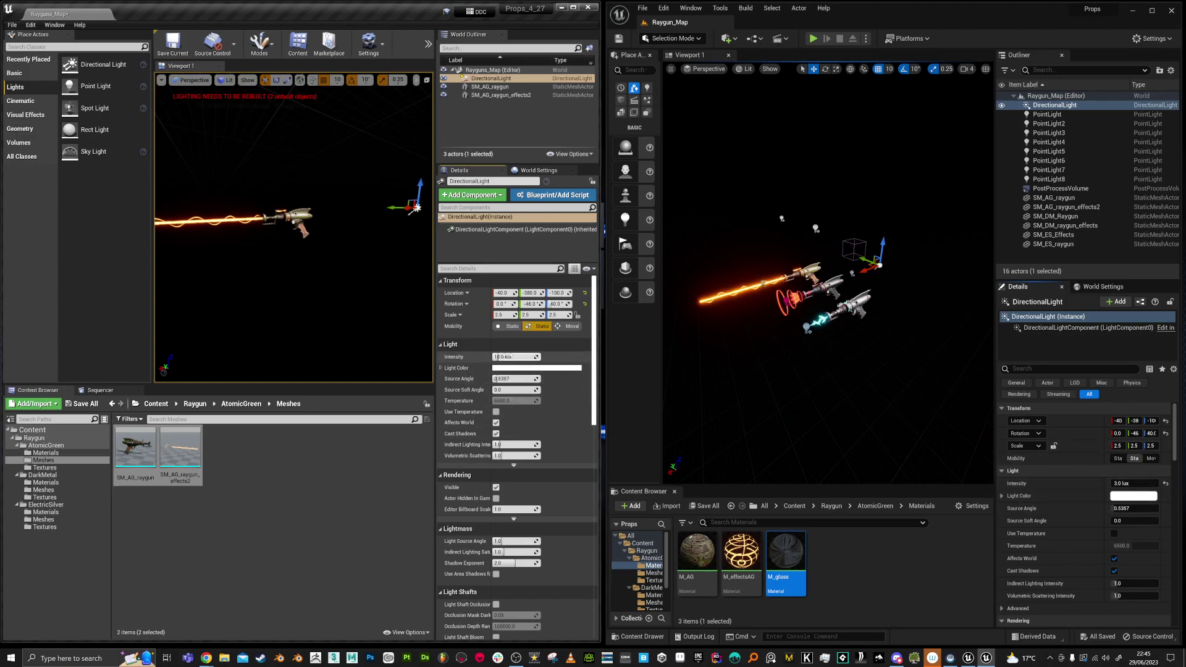
type("3")
key("Return")
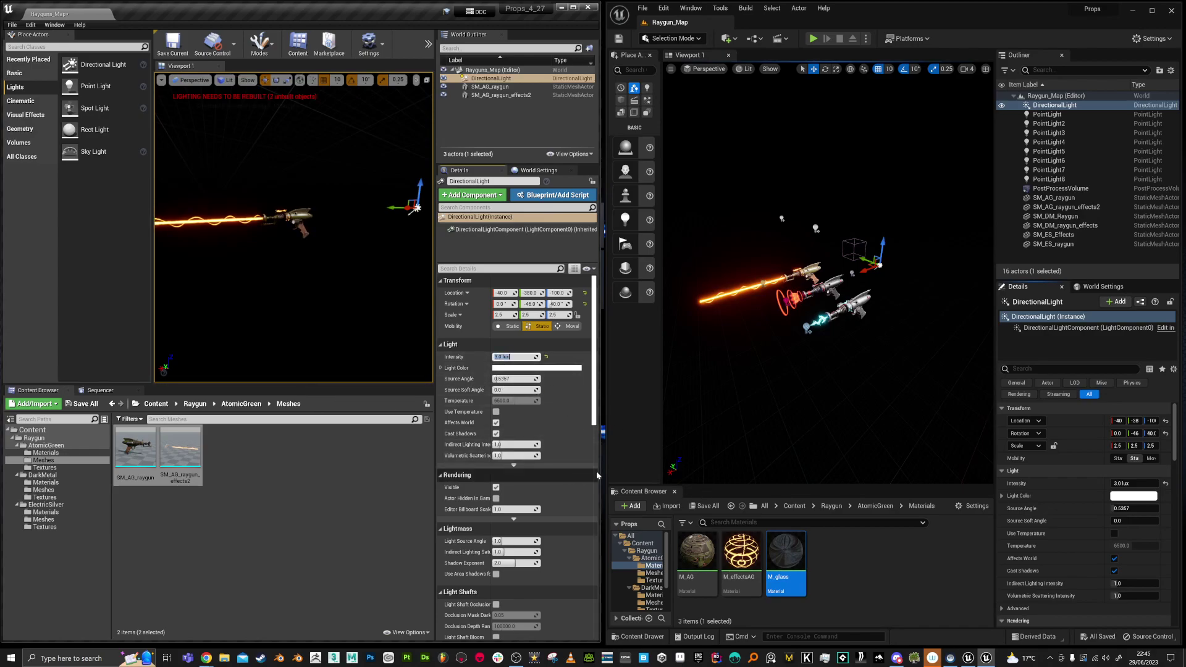
left_click_drag(388, 226, 377, 246)
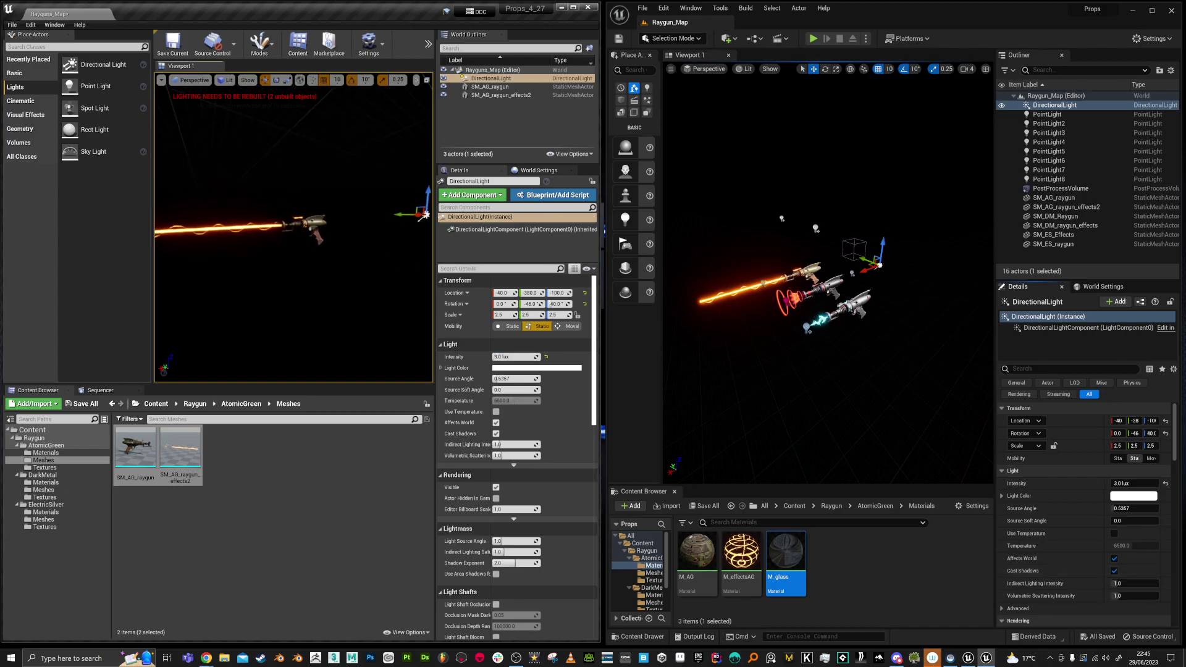
Select the UE5 level's first PointLight as reference and add a Point Light above the raygun in Rayguns_Map.
left_click(1047, 114)
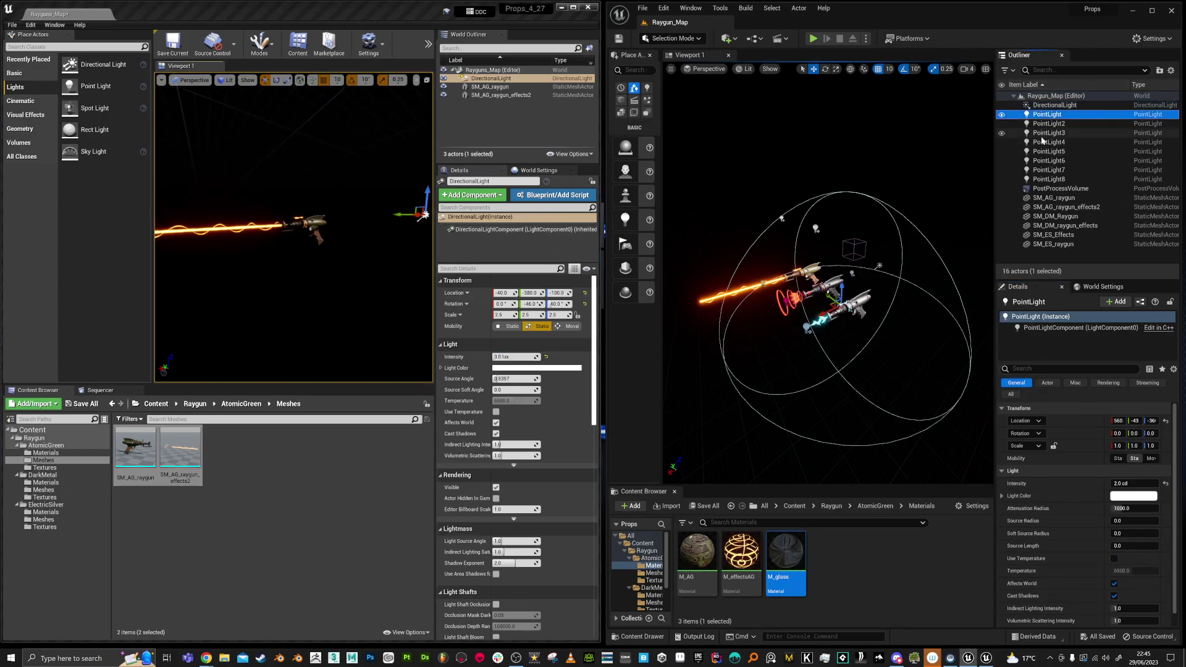
left_click_drag(102, 87, 264, 186)
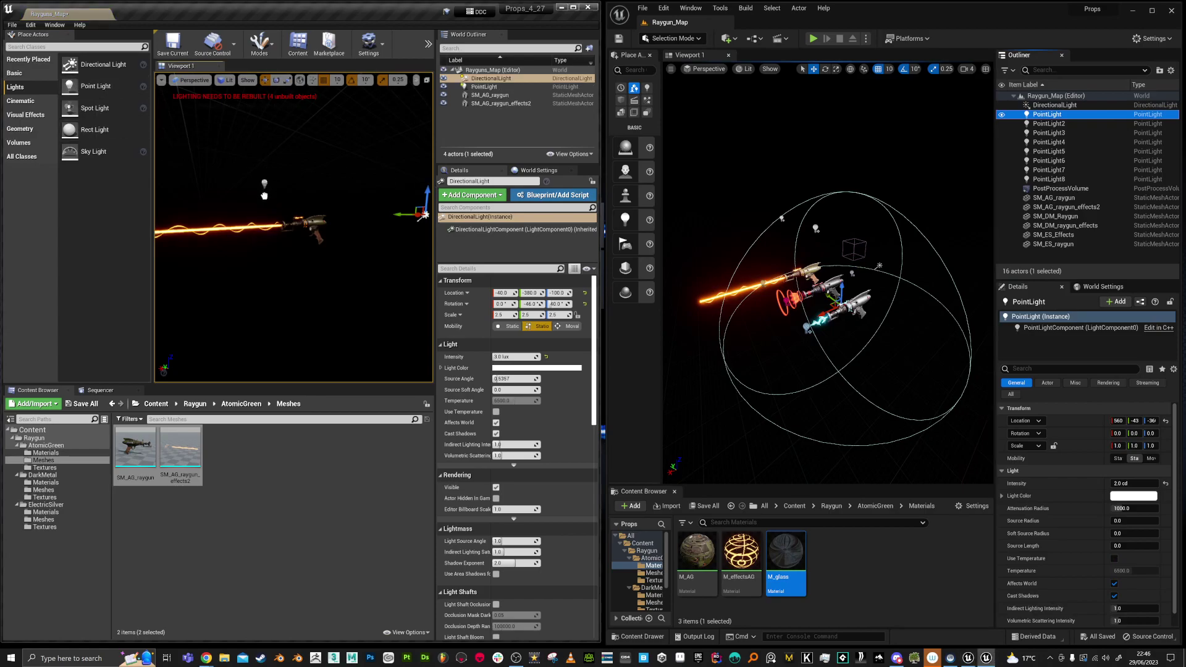
left_click(1048, 117)
right_click(1053, 116)
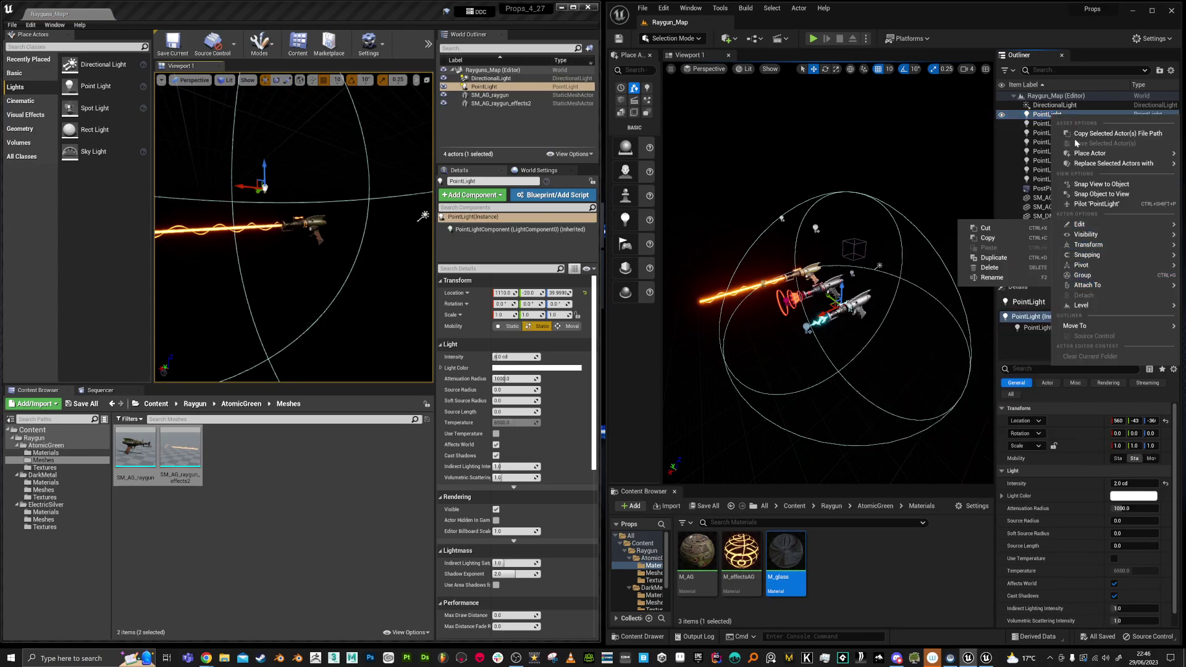
mouse_move(1078, 224)
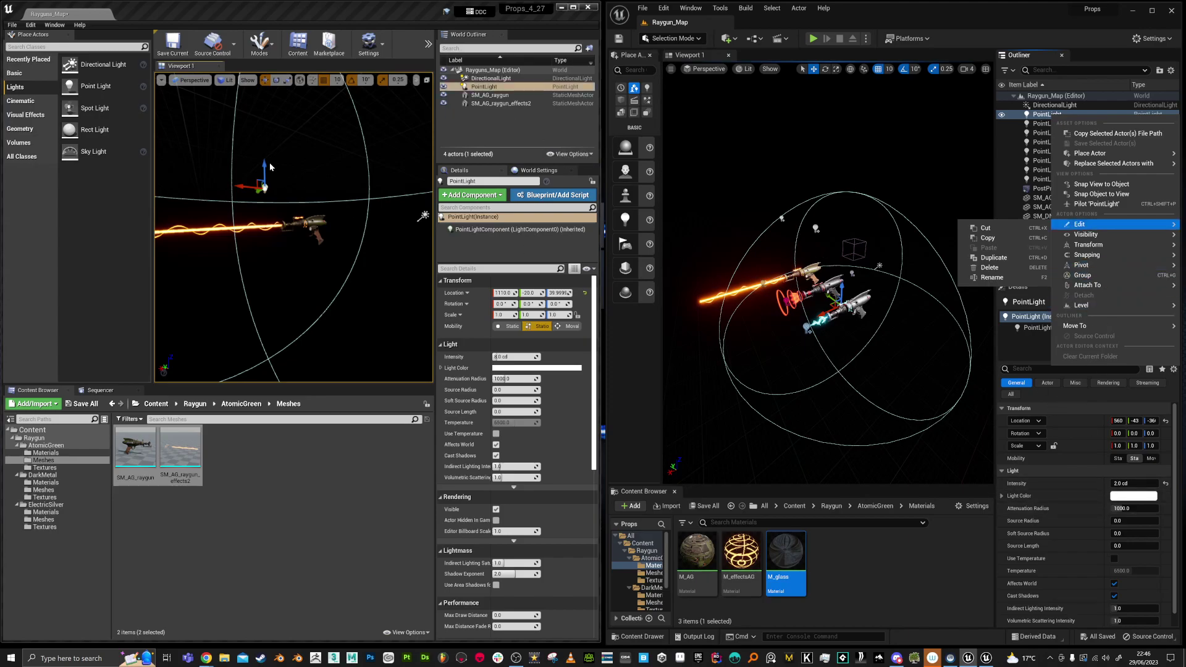
left_click(839, 349)
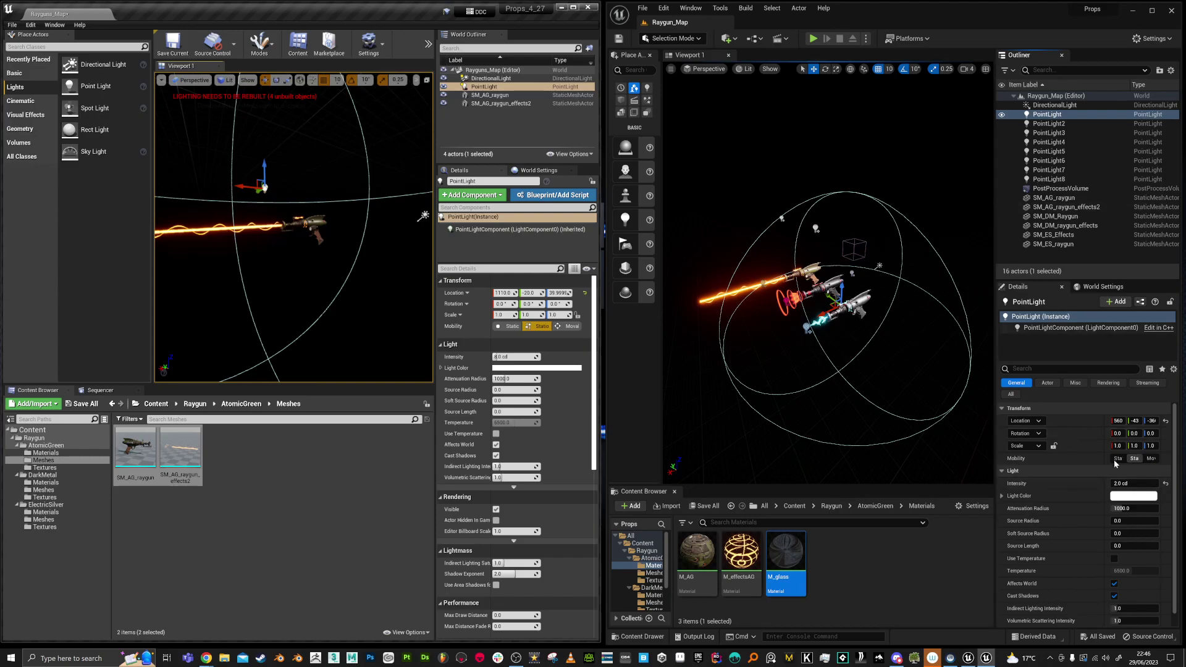
Set the intensity of the new Point Light in Rayguns_Map to 2 cd.
left_click(516, 357)
type("2")
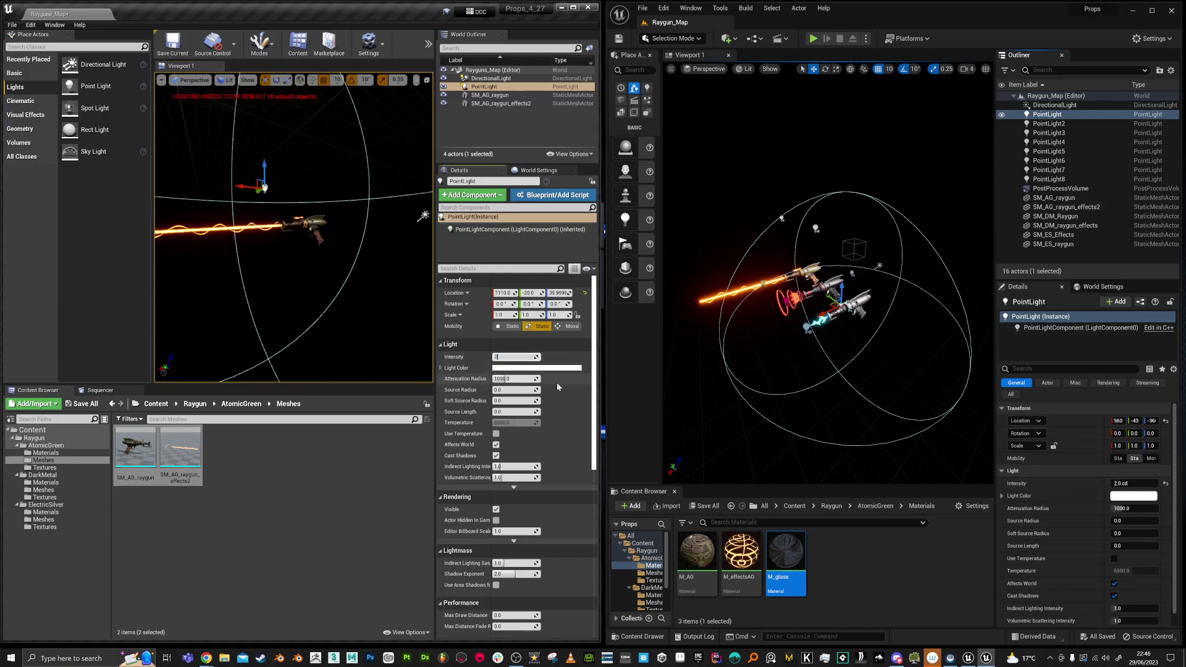
key("Return")
right_click_drag(391, 270, 410, 253)
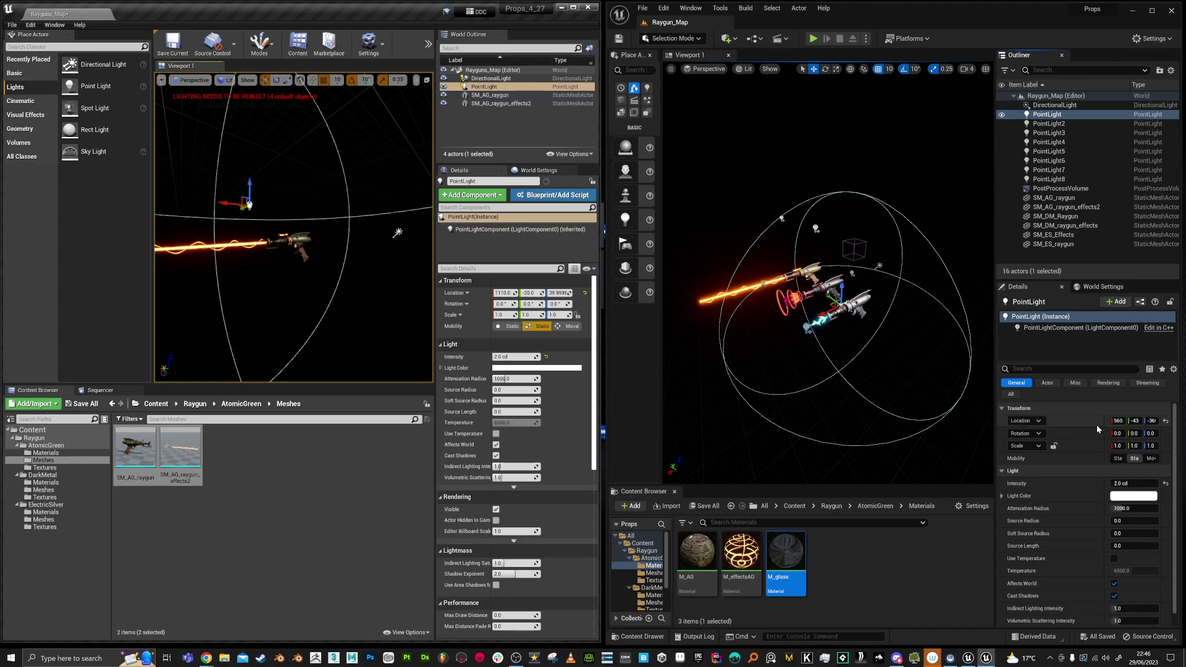
Copy the location of the UE5 level's first PointLight and apply it to the Point Light in Rayguns_Map.
right_click(1074, 422)
left_click(1104, 438)
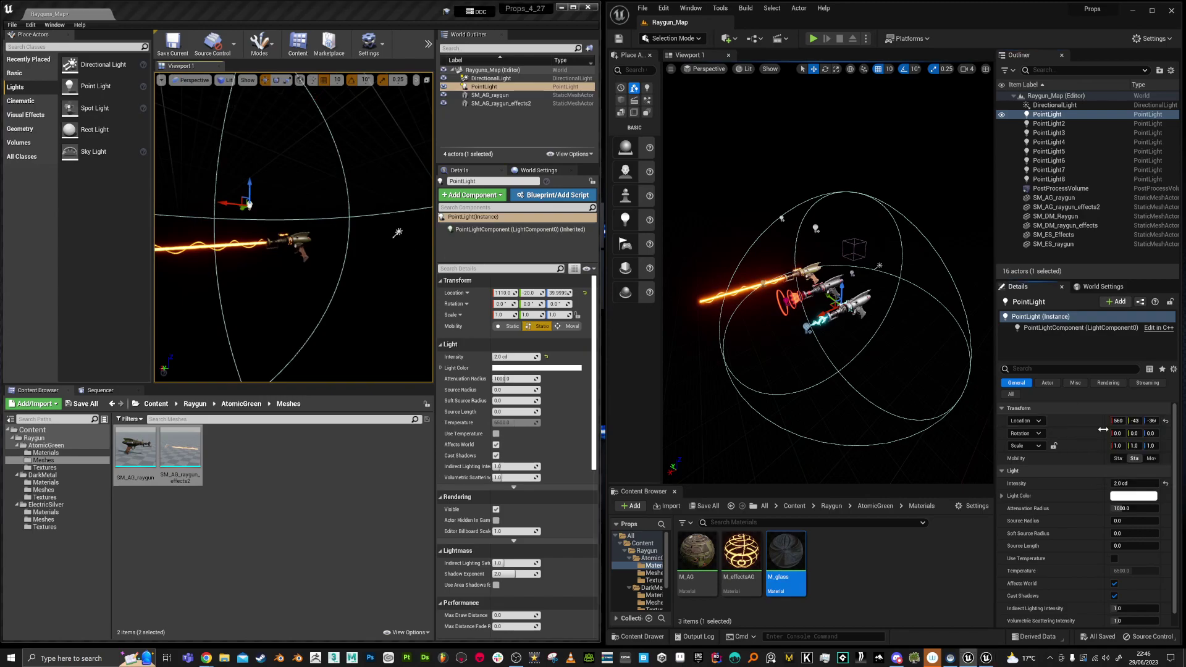
right_click(475, 297)
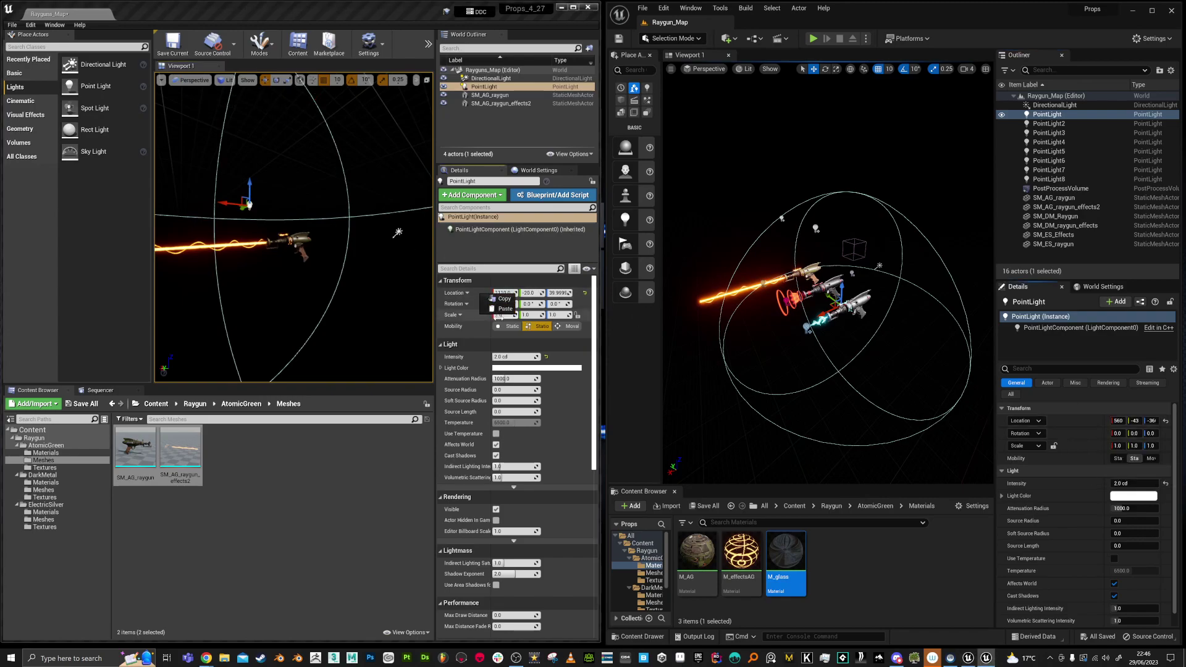
left_click(504, 313)
right_click_drag(287, 259, 318, 266)
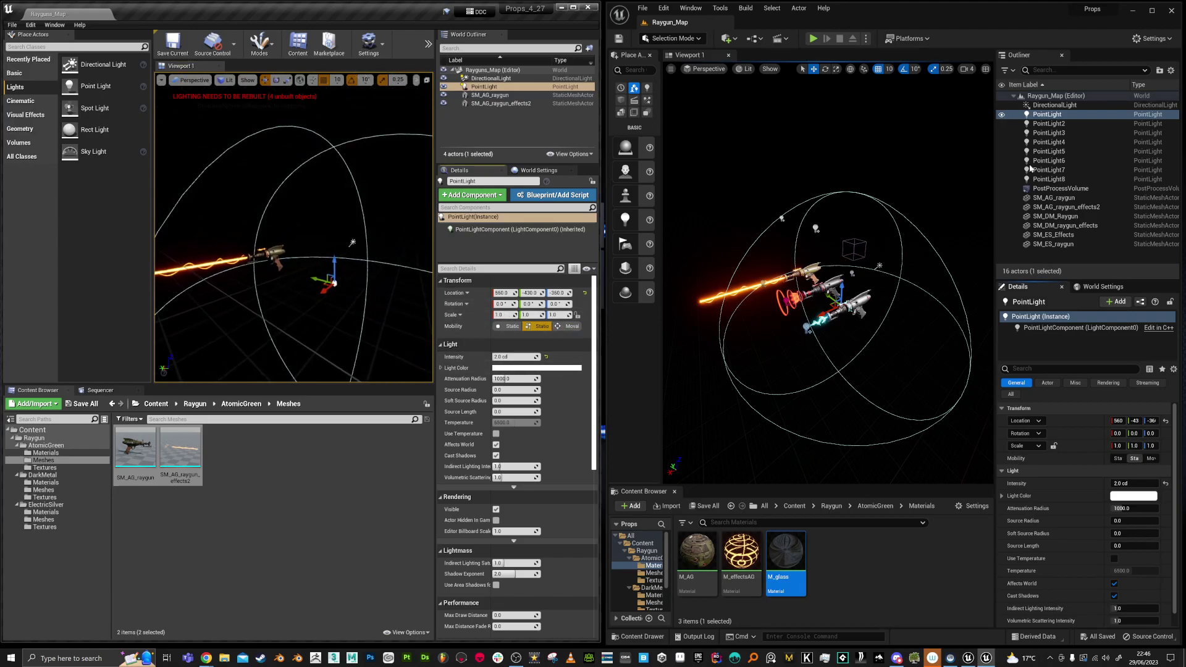